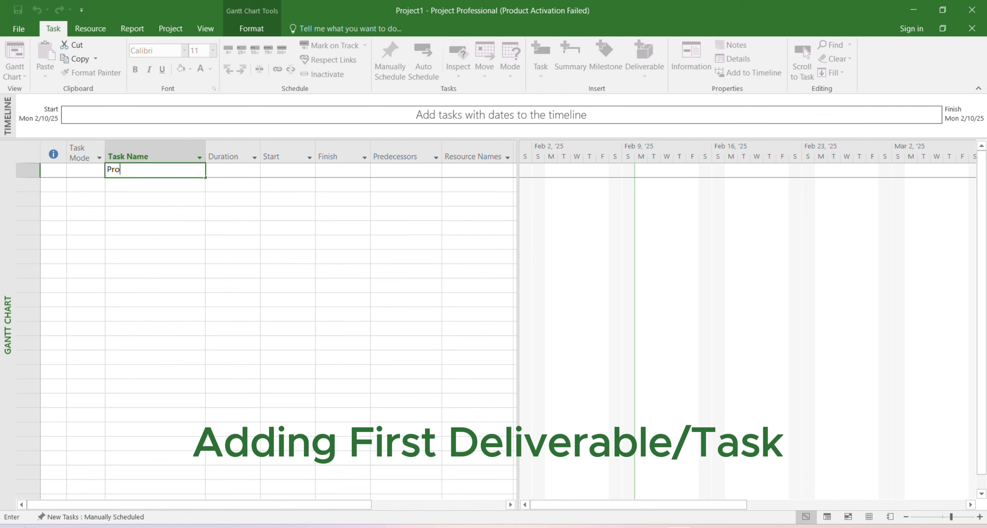
Enter Project Planning as the first task name in the Gantt chart table
text(t Planni)
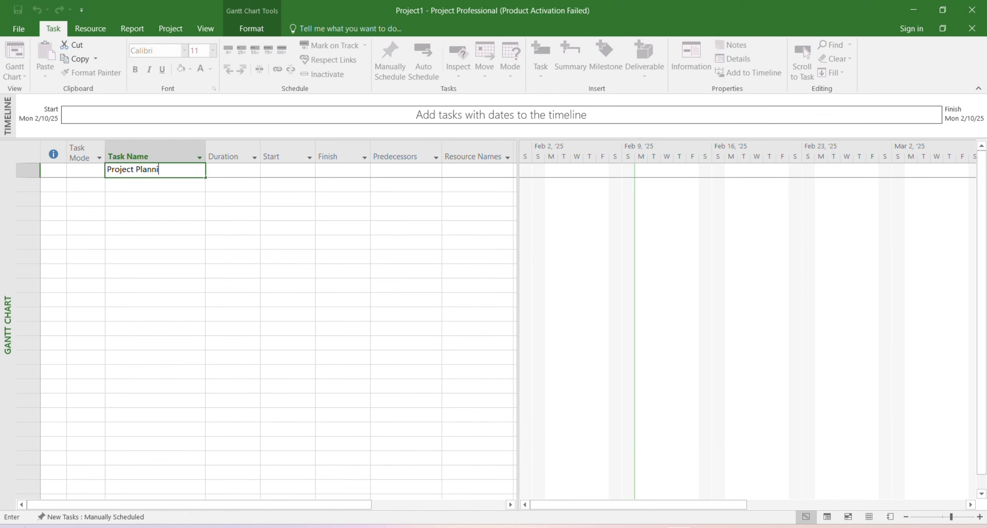
text(ng)
key(Return)
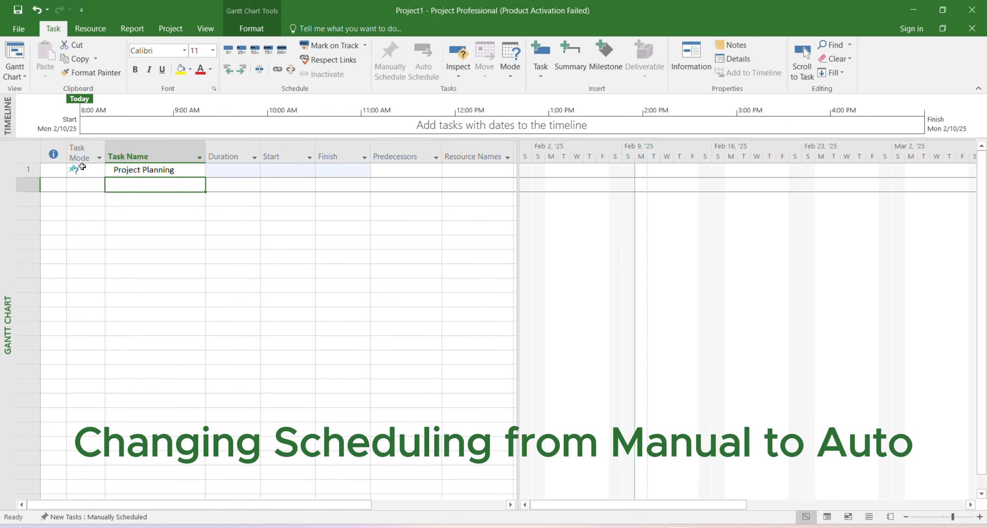
Set the Project Planning task and the default mode for new tasks to Auto Scheduled
click(91, 168)
click(99, 174)
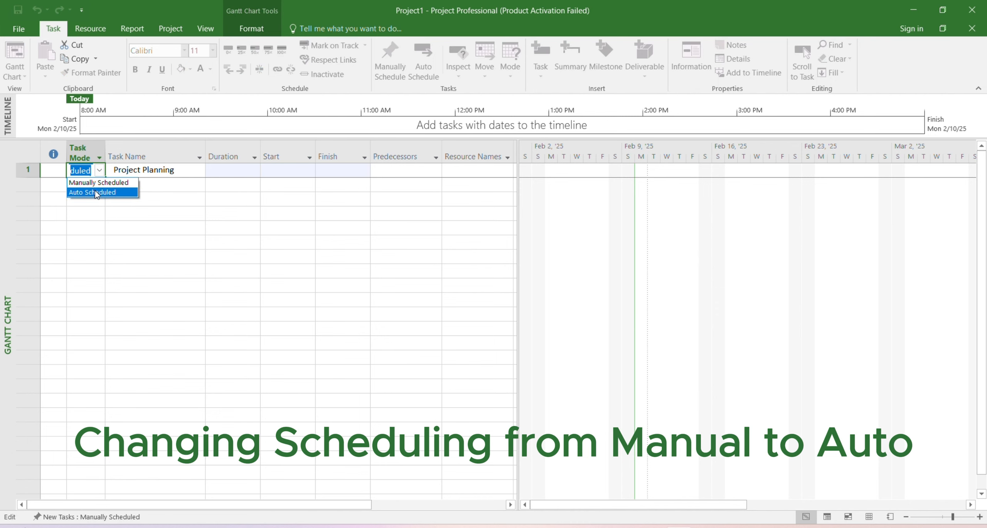
click(95, 190)
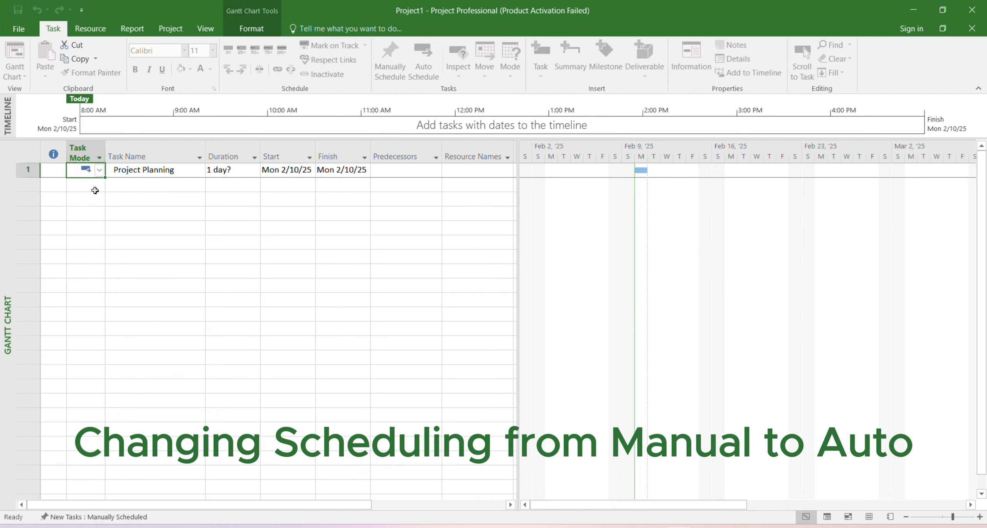
click(78, 521)
click(106, 487)
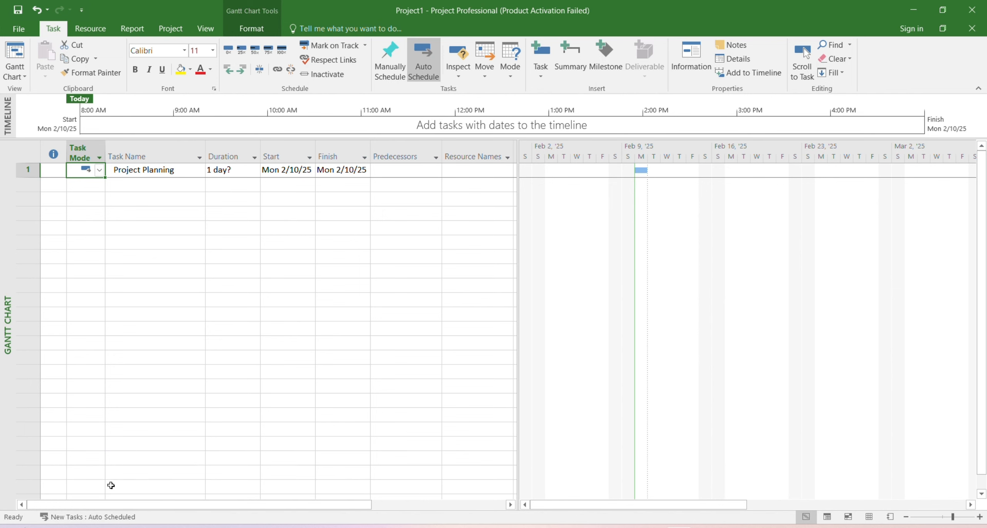
Add the tasks Dcumentation, Requirements Gathering and Project Charter below Project Planning
click(161, 185)
text(Dcu)
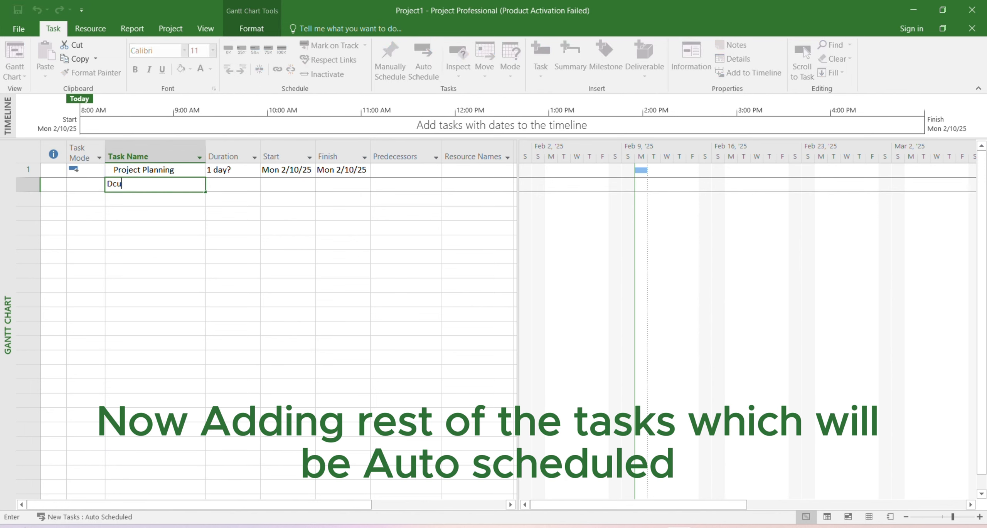
text(mentation)
key(Return)
text(Requirements Gathering)
key(Return)
text(Project Charter)
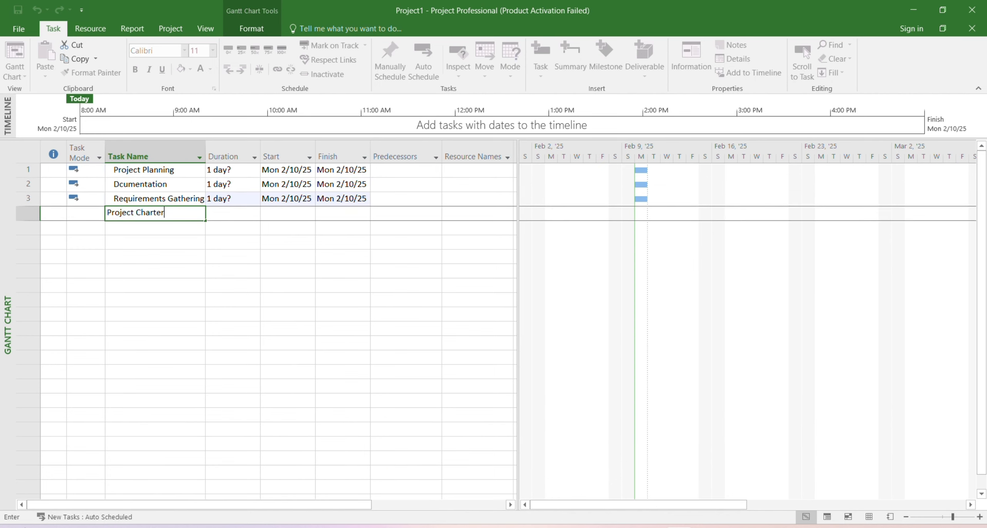
key(Return)
Add the tasks Project Management, Employee Training, User Manuals and Project test plan below Project Charter
text(Project Management)
key(Return)
text(Employee Training)
key(Return)
text(U)
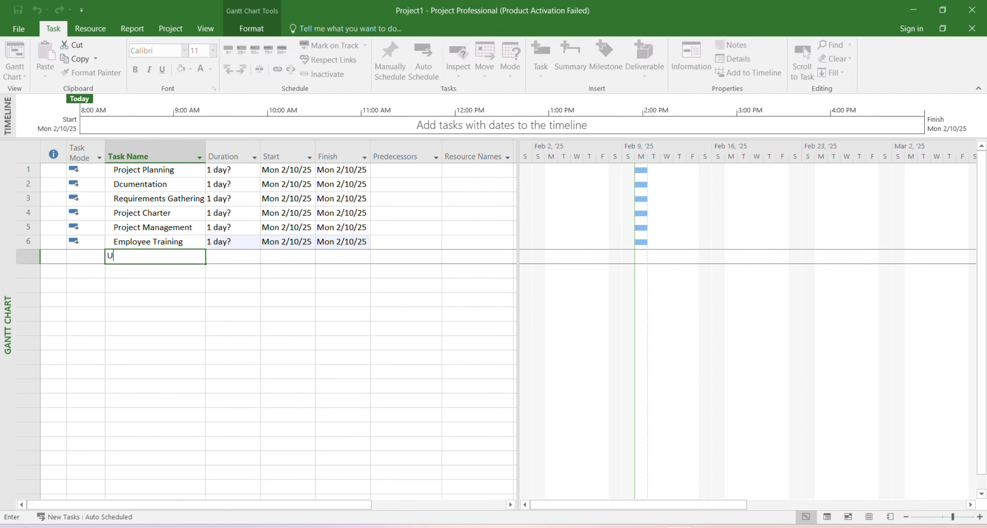
text(ser Manuals)
key(Return)
text(Project test plan)
key(Return)
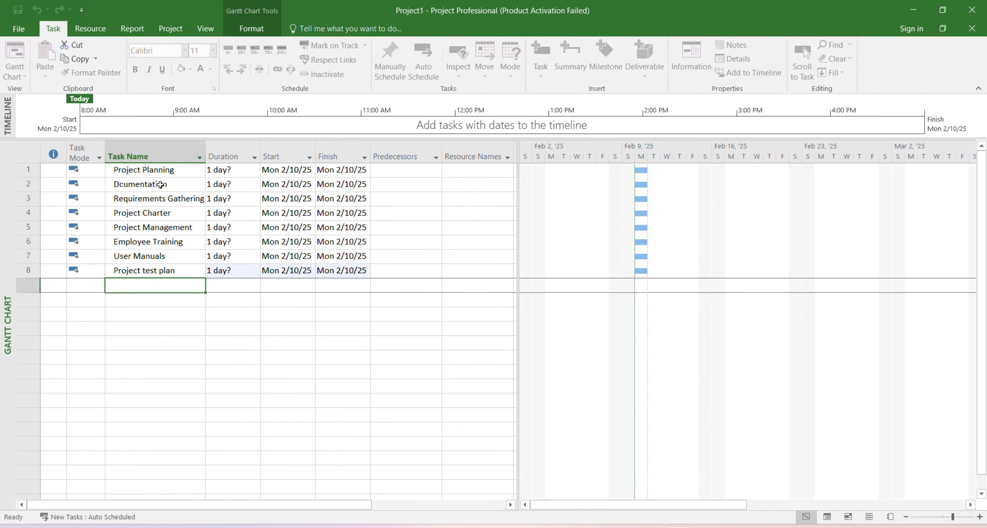
Add the tasks Project Closure, Presentation and Closing Ceremony at the end of the task list
text(Project Closure)
key(Return)
text(Presentation)
key(Return)
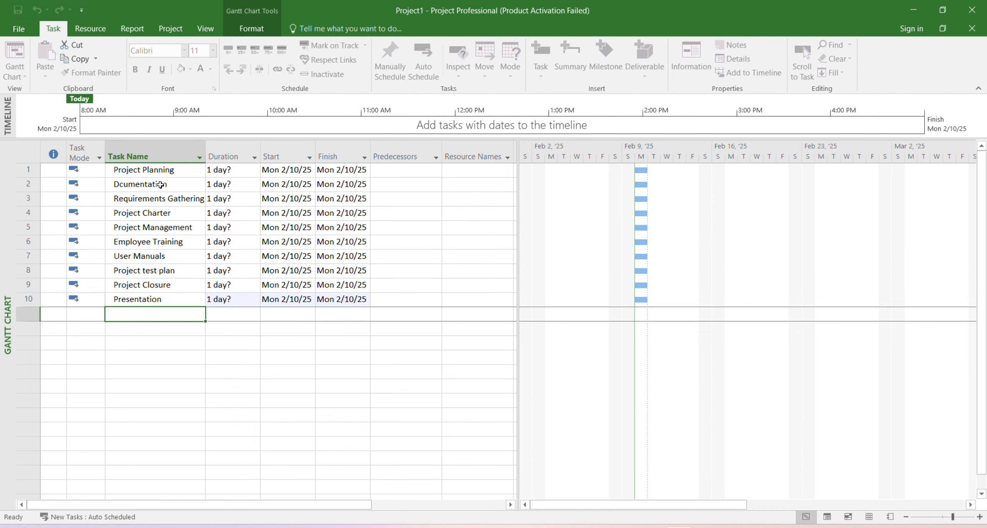
text(Closing)
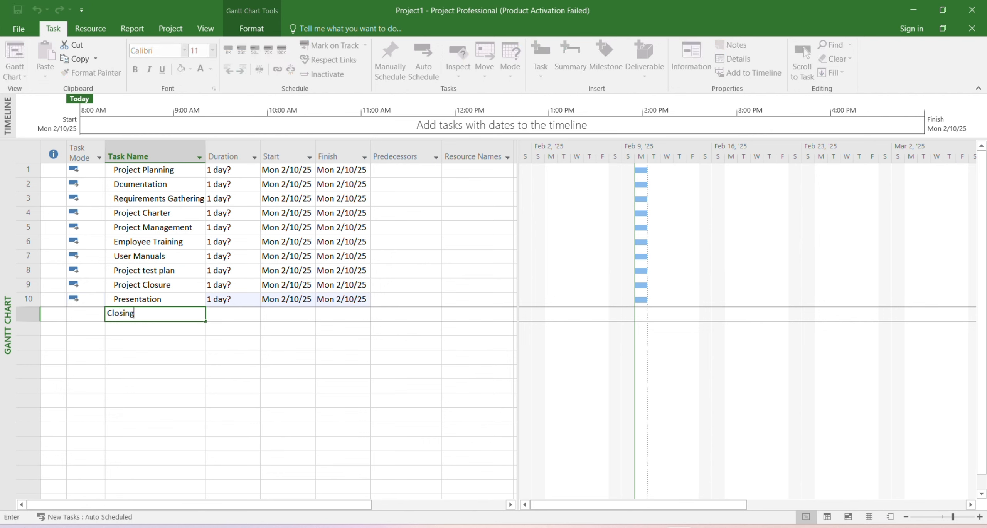
text( Ceremony)
key(Return)
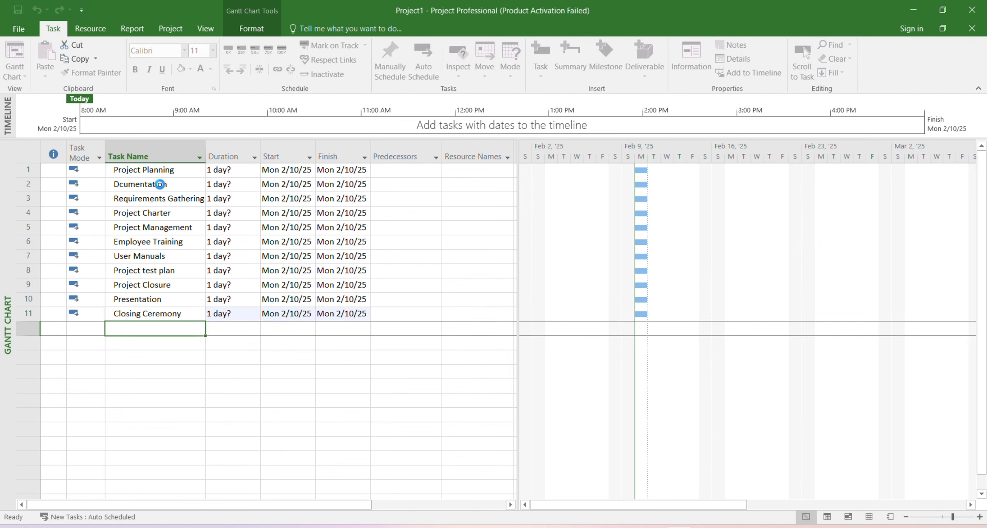
click(228, 171)
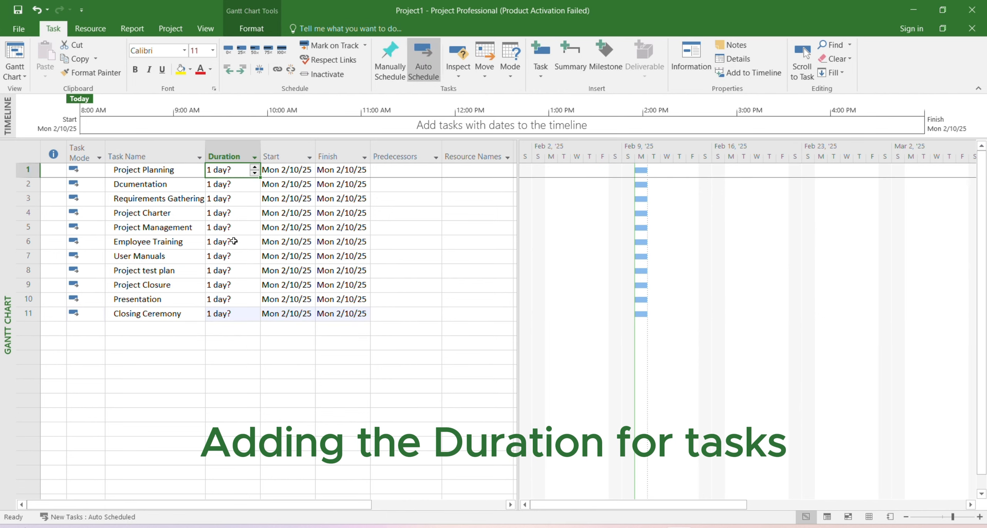
text(d)
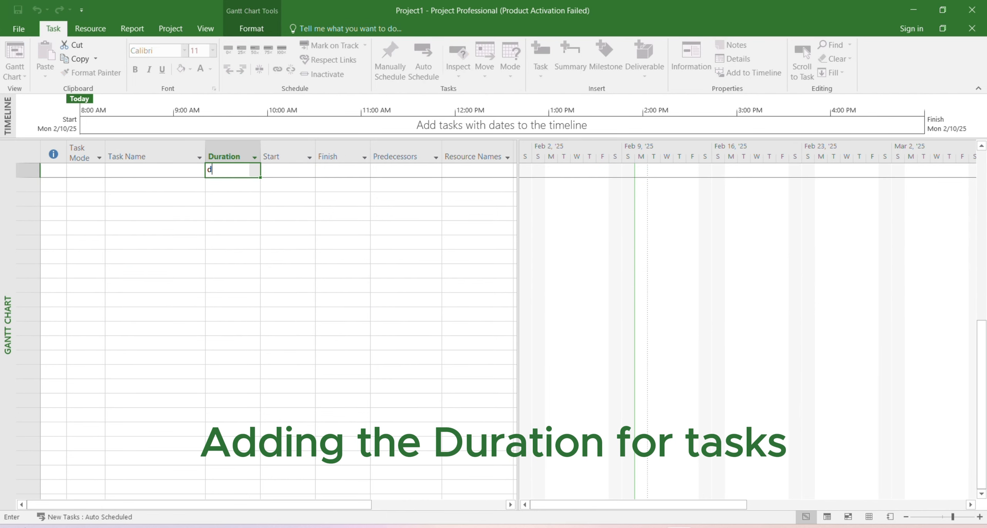
drag(984, 357, 961, 94)
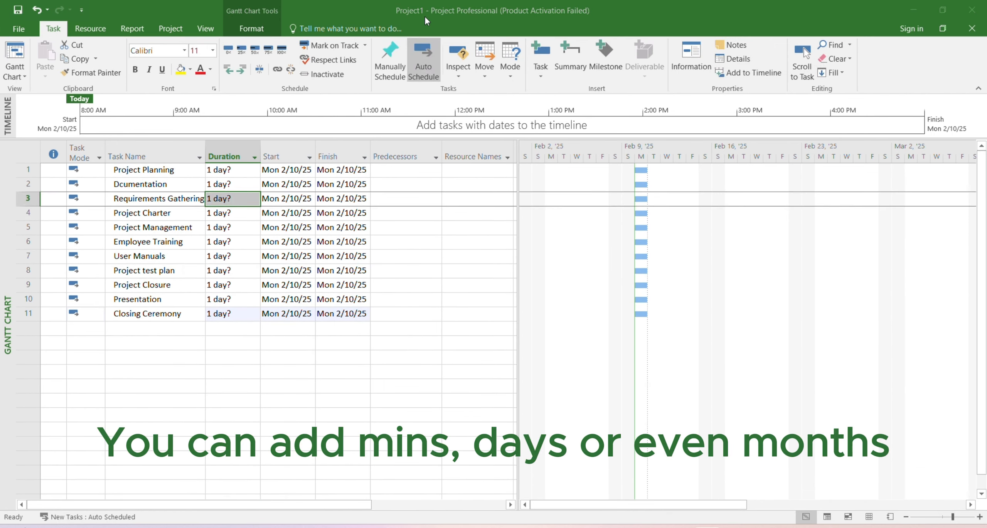
Set the durations of Project Planning to 3 days, Dcumentation to 1 month and Requirements Gathering to 10 minutes
click(220, 170)
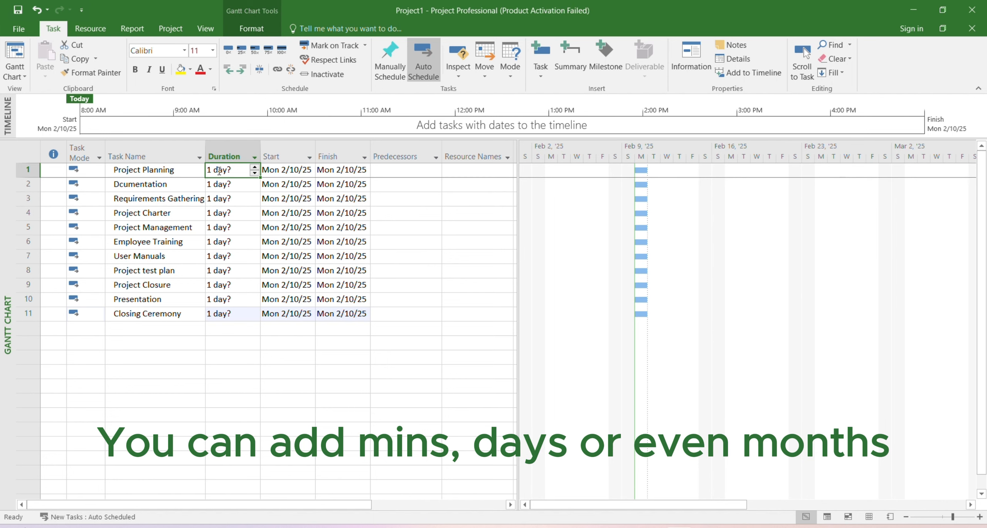
text(3d)
key(Return)
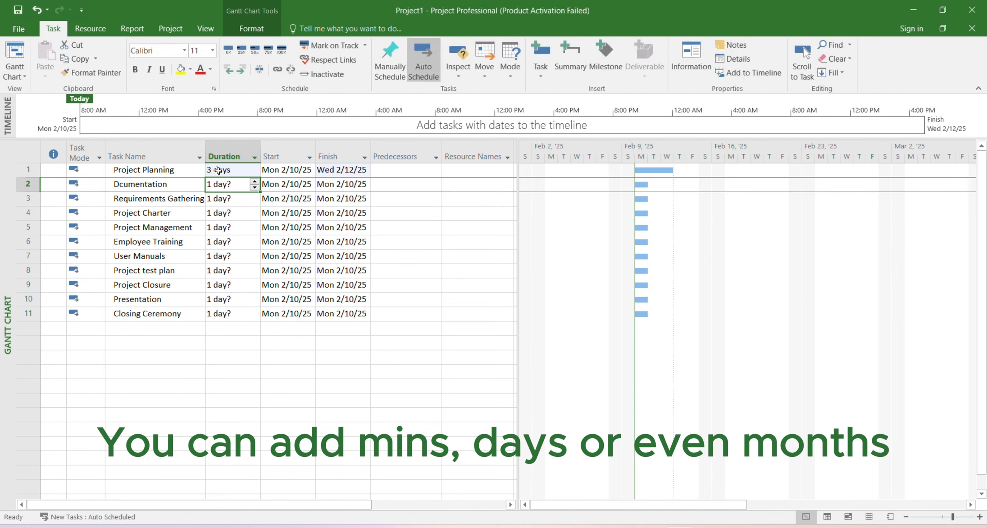
text(1mo)
key(Return)
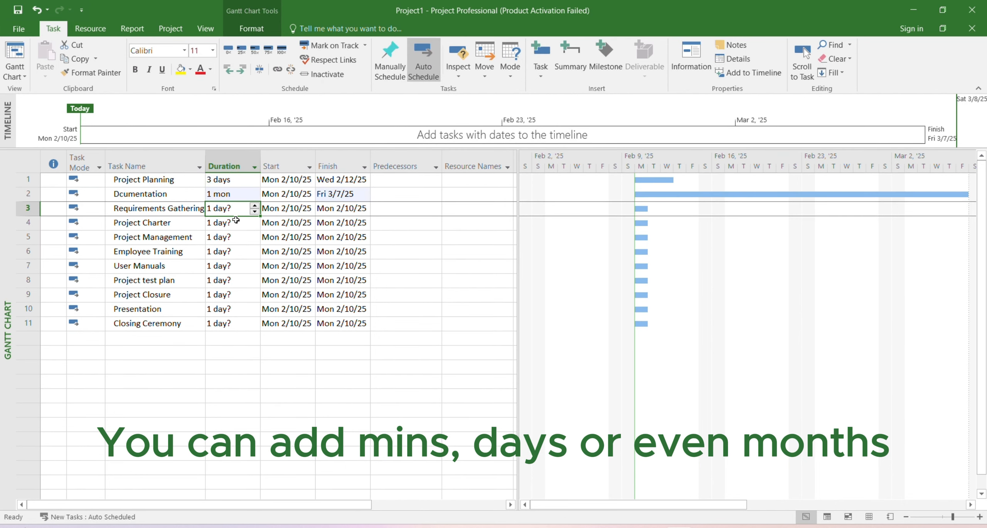
text(10 min)
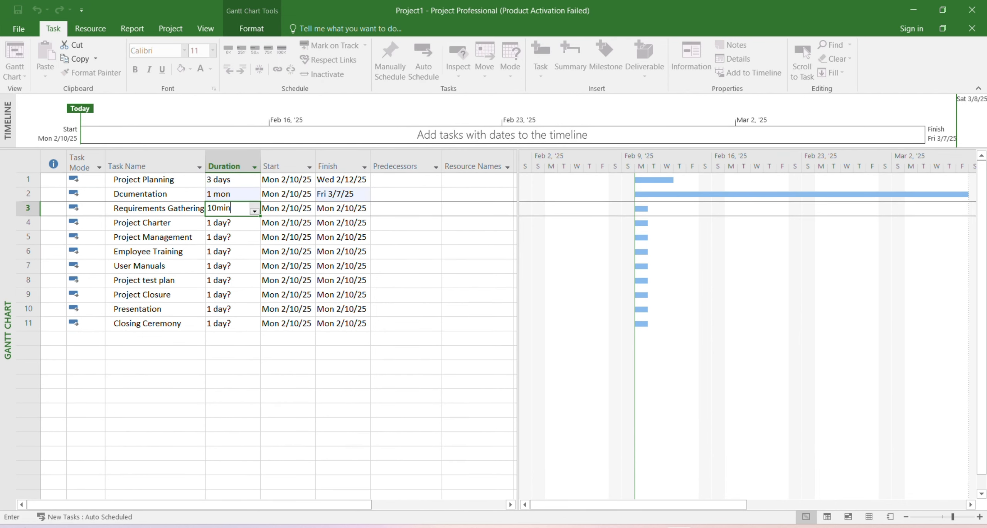
key(Return)
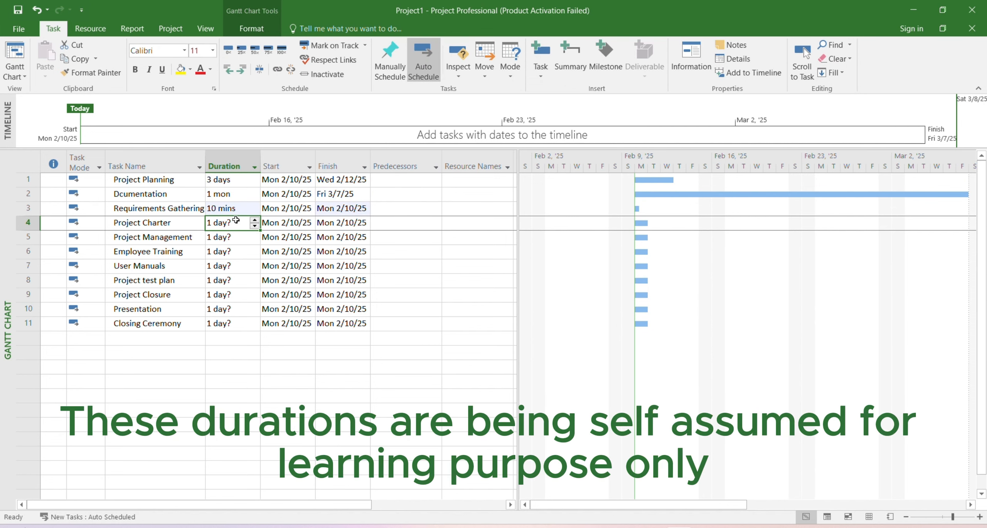
Set the durations of Project Charter to 5 hours, Project Management to 32 days, Employee Training to 5 days and User Manuals to 8 days
text(5hrs)
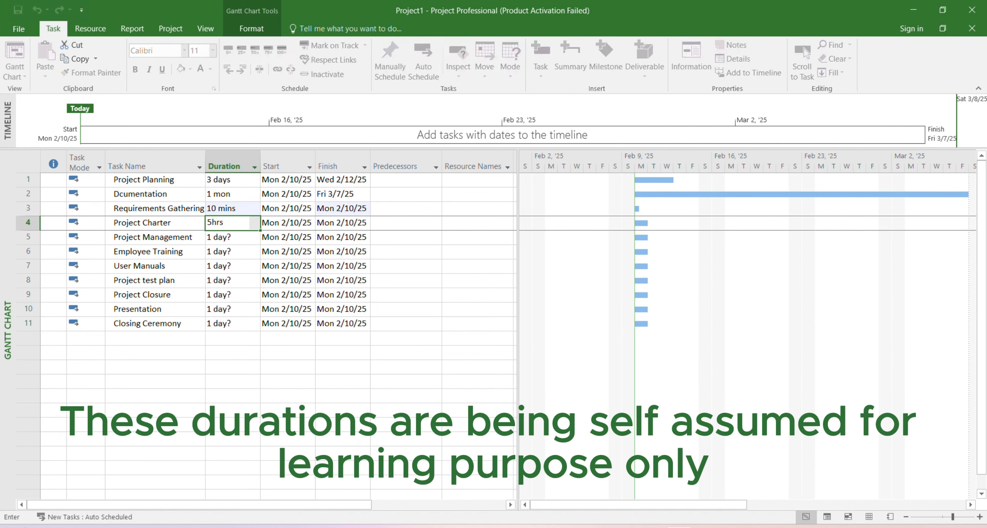
key(Return)
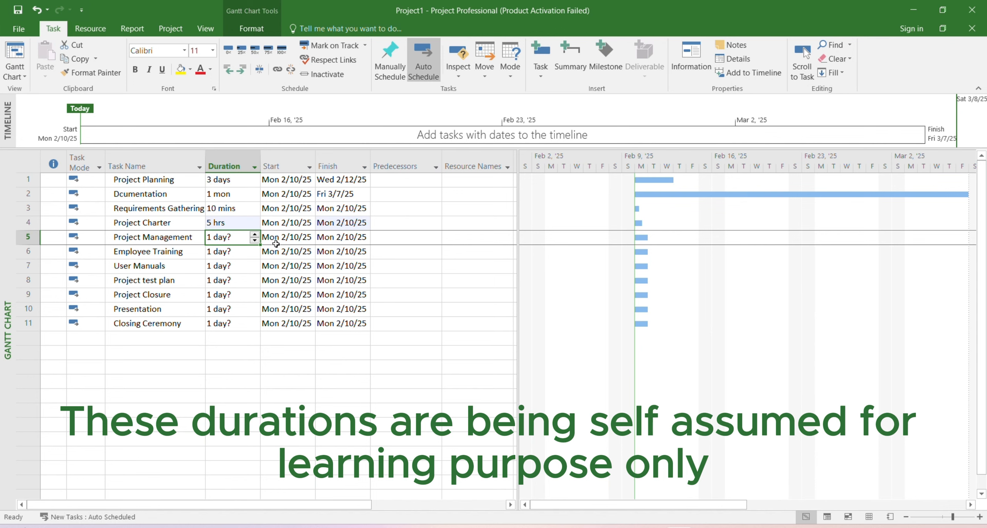
text(32d)
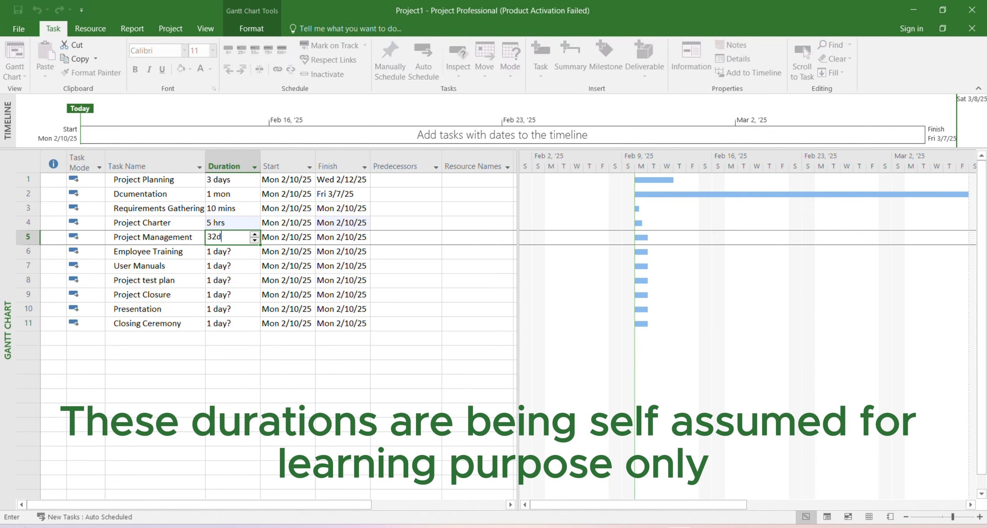
key(Return)
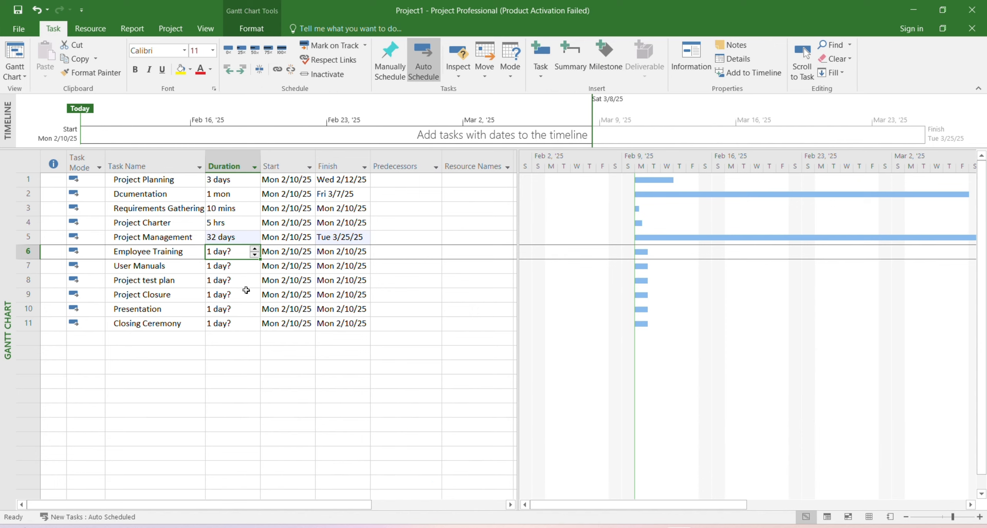
text(5)
key(Return)
text(8)
key(Return)
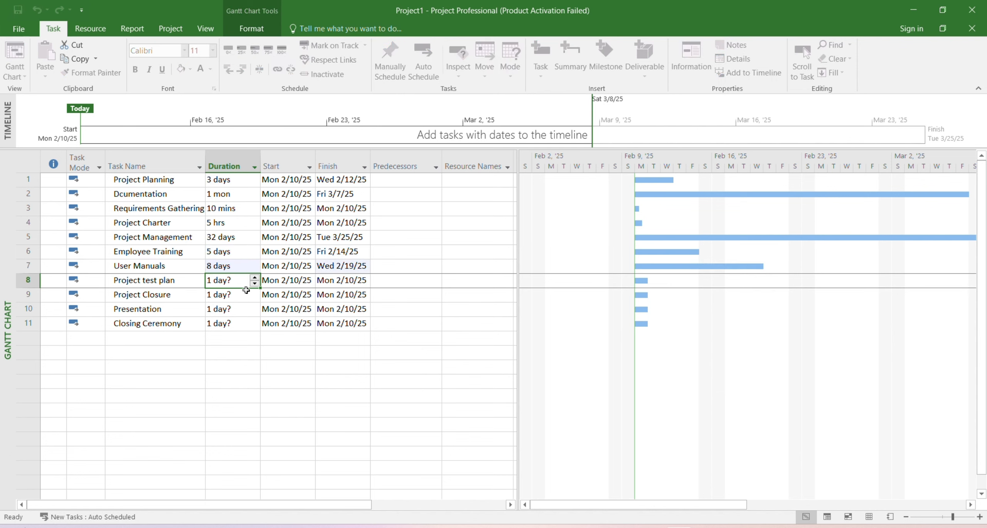
Set the durations of Project test plan to 2 days, Project Closure to 3, Presentation to 5 and Closing Ceremony to 12 days
text(2d)
key(Return)
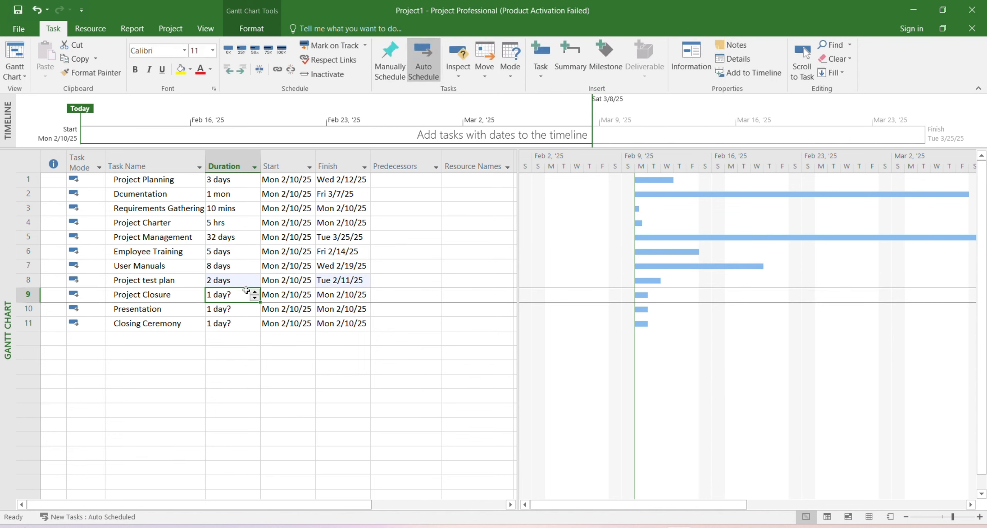
text(3)
key(Return)
text(0)
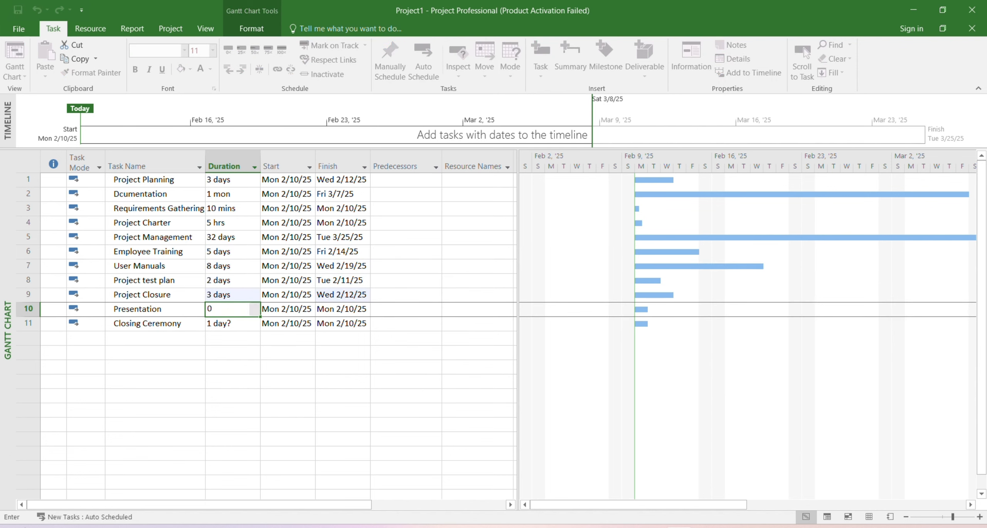
text(5d)
key(Return)
text(12d)
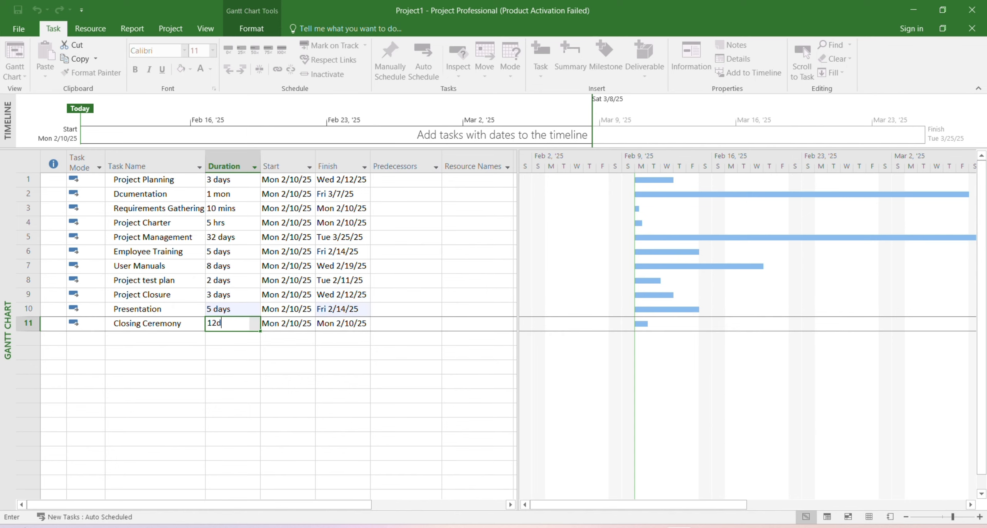
key(Return)
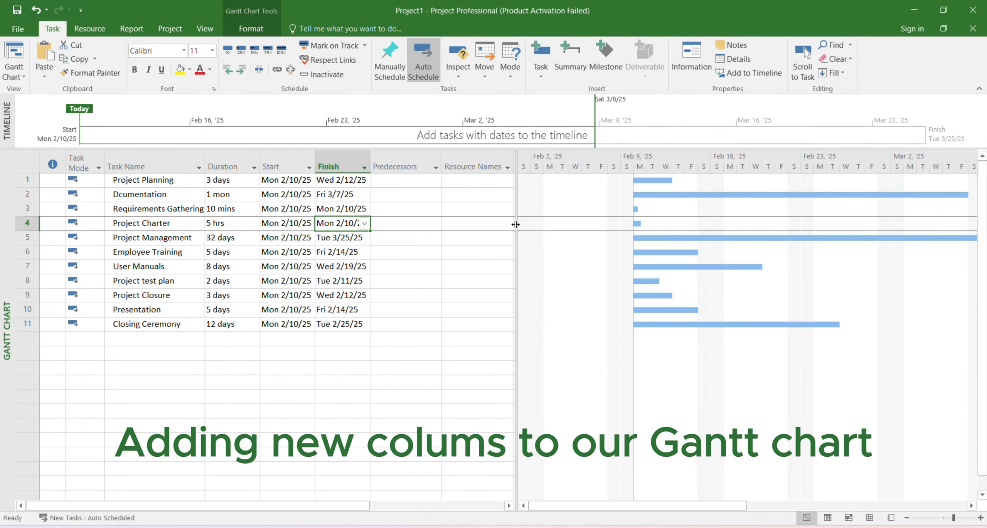
Widen the task table beyond Resource Names and add an Actual Duration column at its end
drag(516, 238, 601, 238)
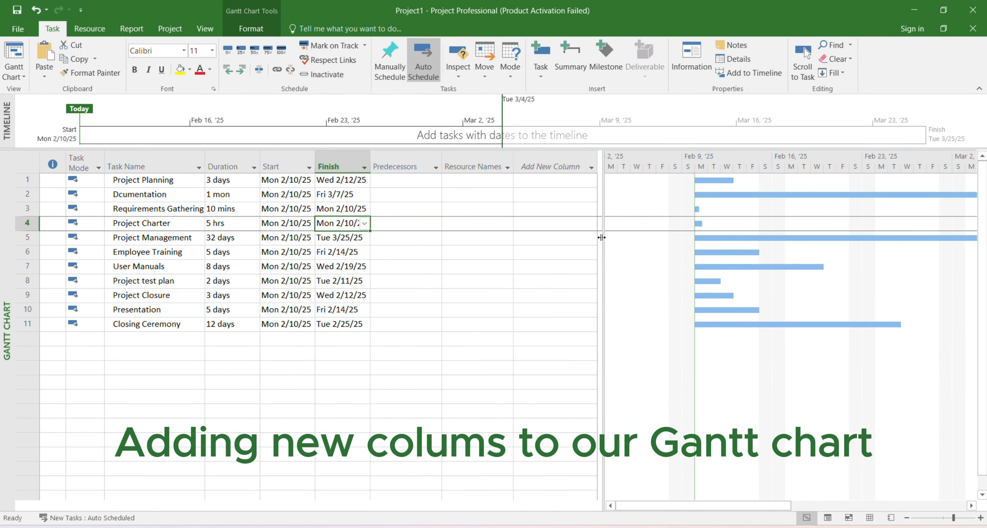
click(520, 156)
click(520, 156)
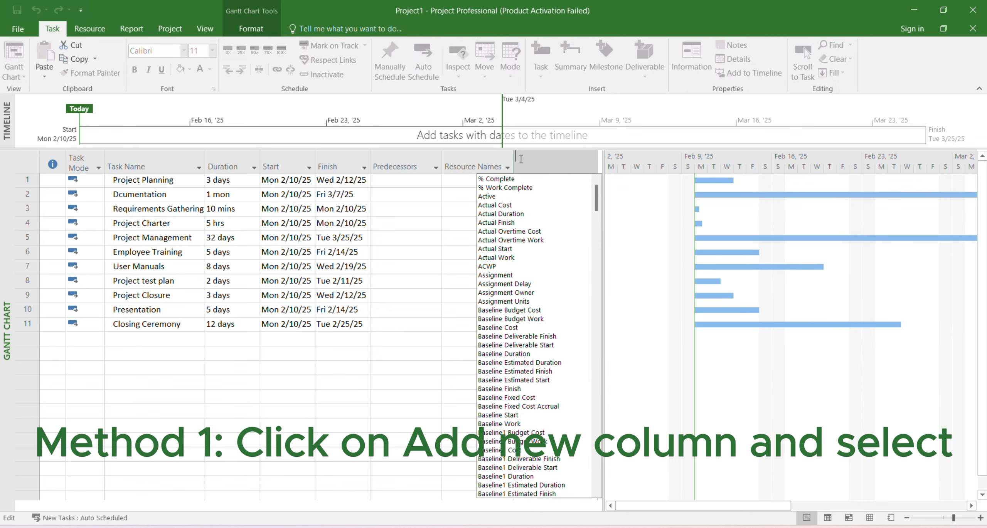
click(503, 215)
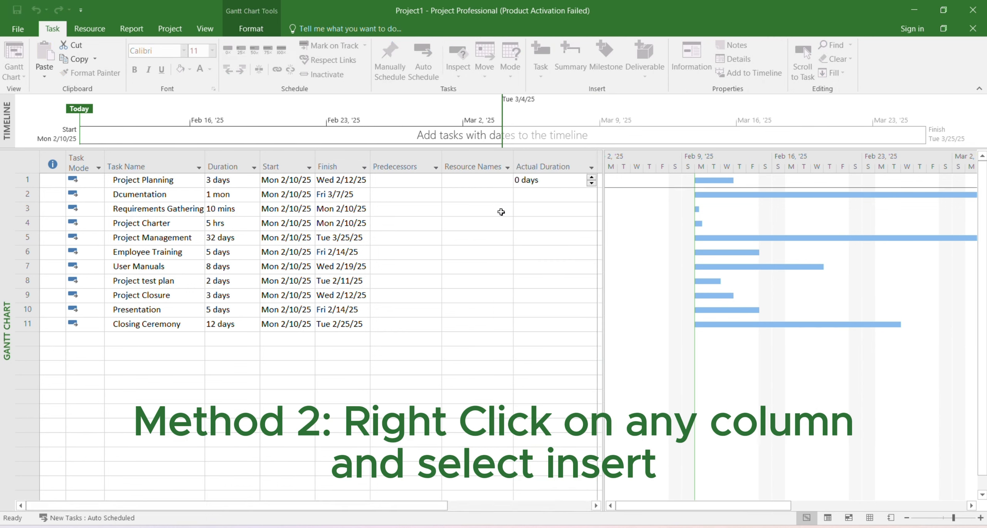
Insert an Assignment column in front of the Actual Duration column
right_click(526, 159)
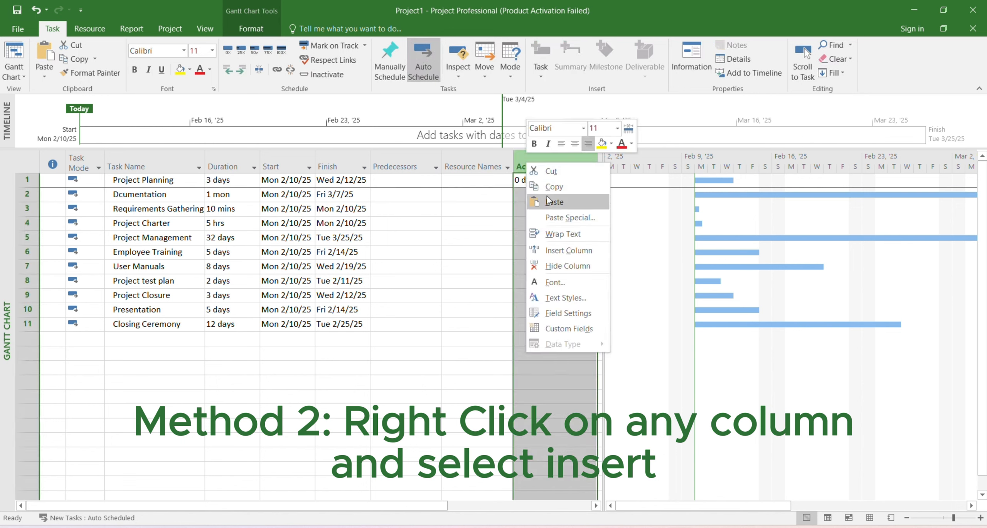
click(568, 252)
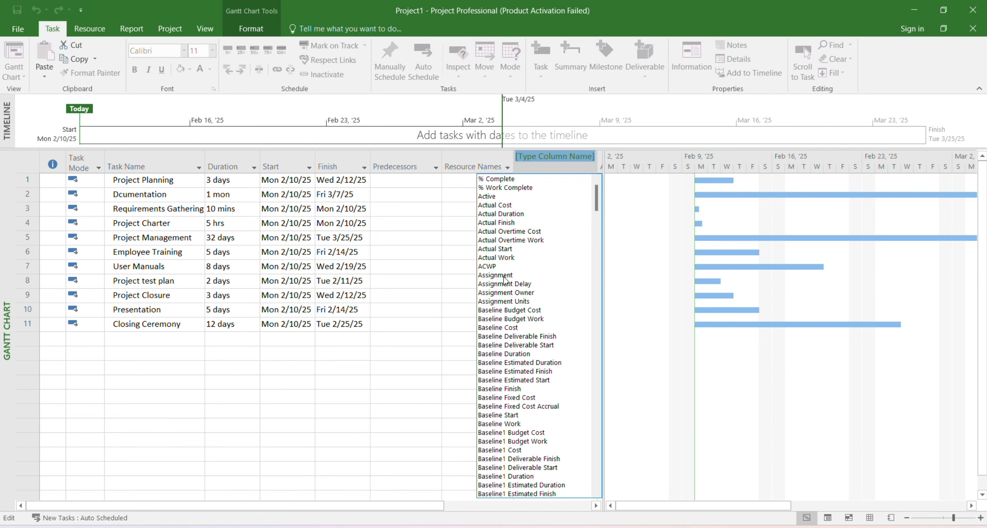
click(504, 276)
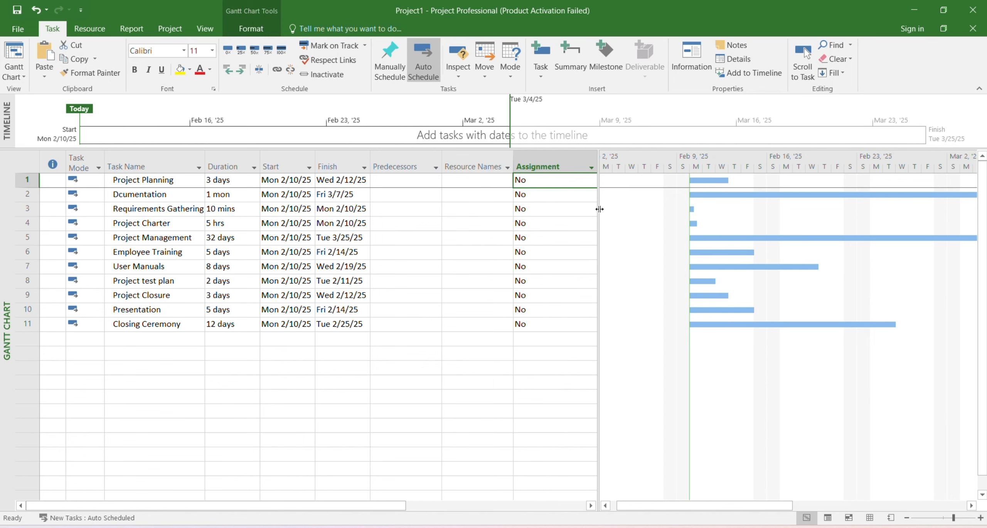
Narrow the task table to give the chart more room and insert two new tasks above Project Charter
drag(599, 209, 523, 209)
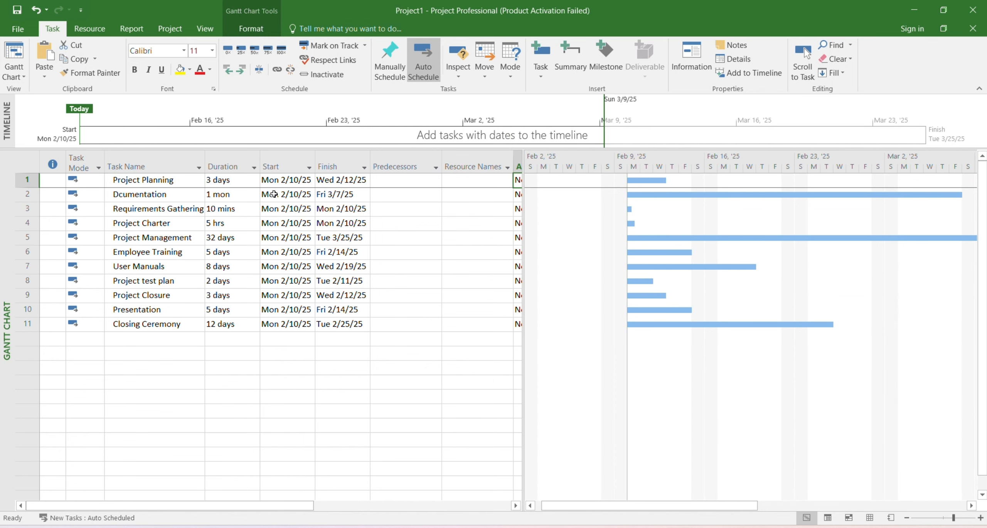
click(17, 226)
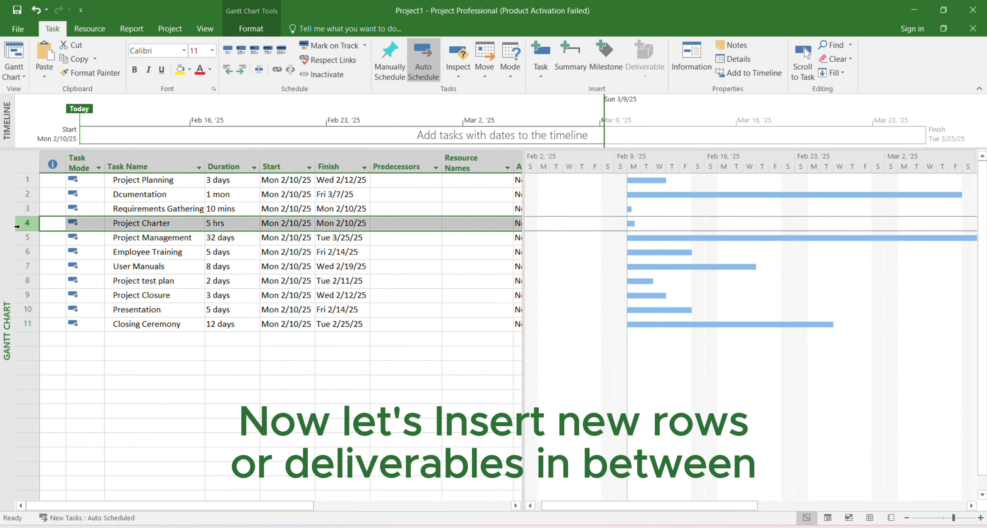
drag(17, 227, 17, 242)
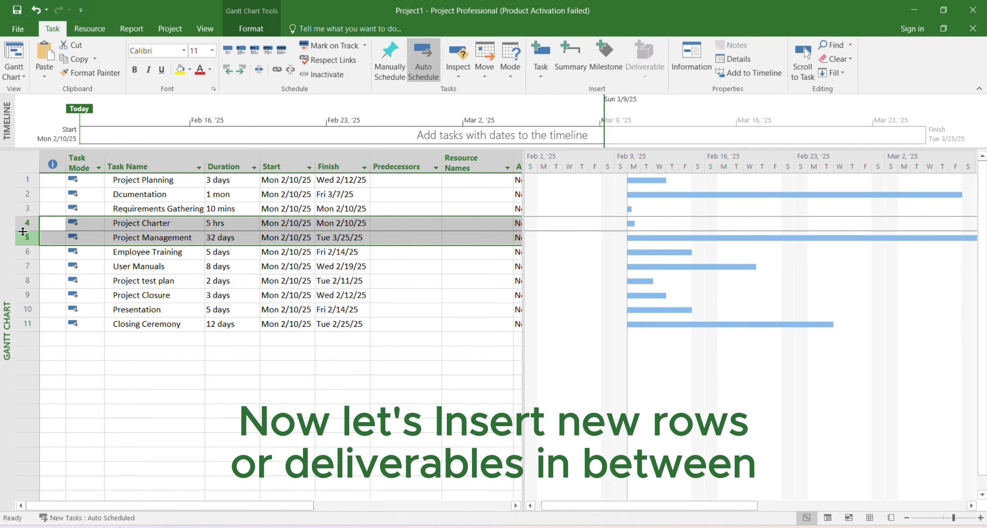
right_click(23, 231)
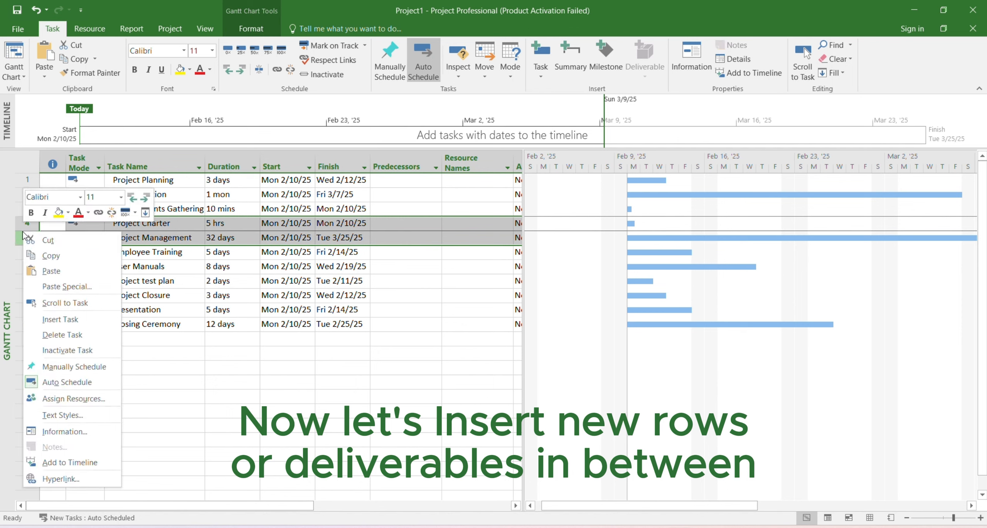
click(57, 320)
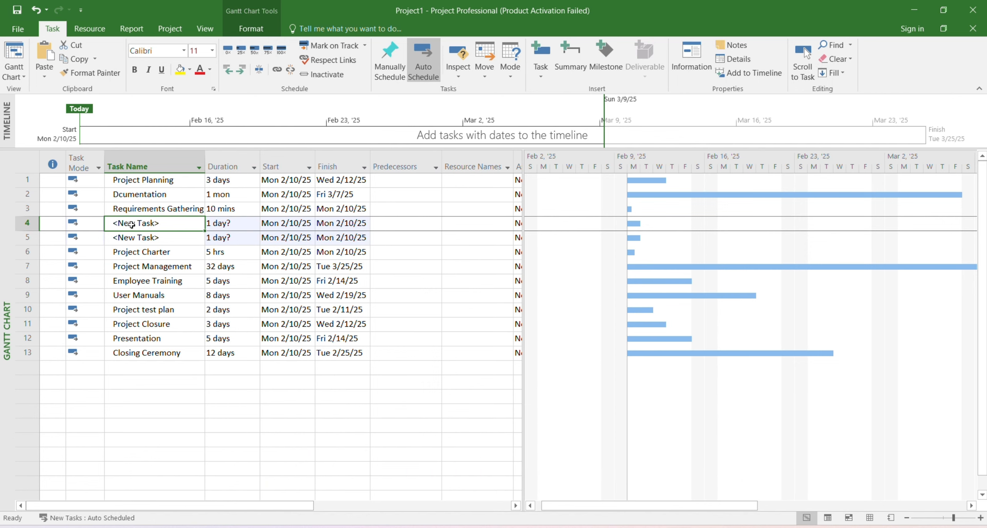
Name the two new tasks above Project Charter Training and Support team
click(426, 13)
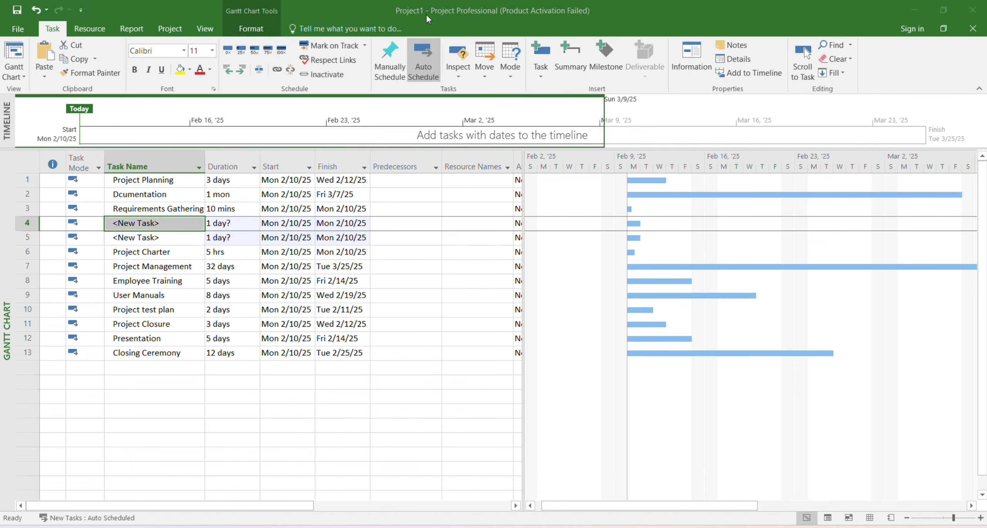
click(156, 226)
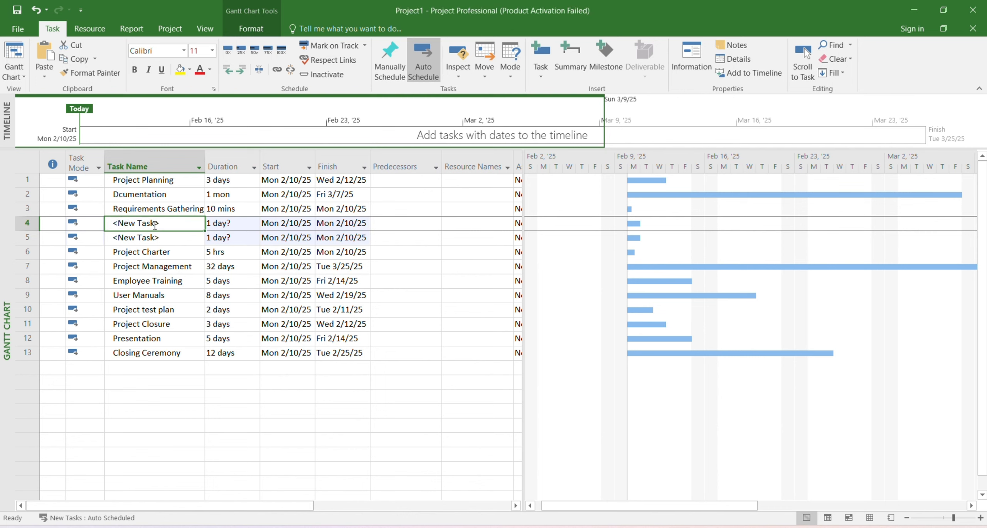
text(Training)
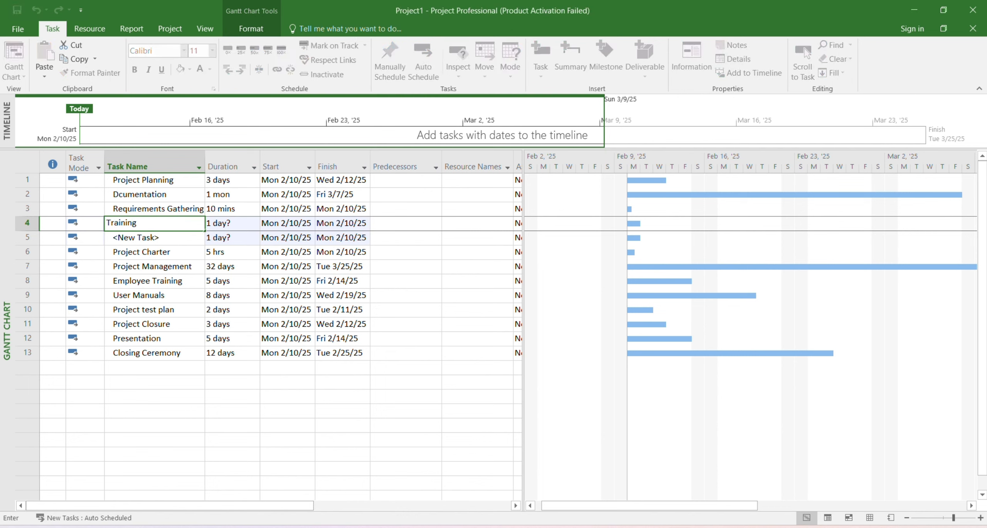
key(Return)
text(Support team)
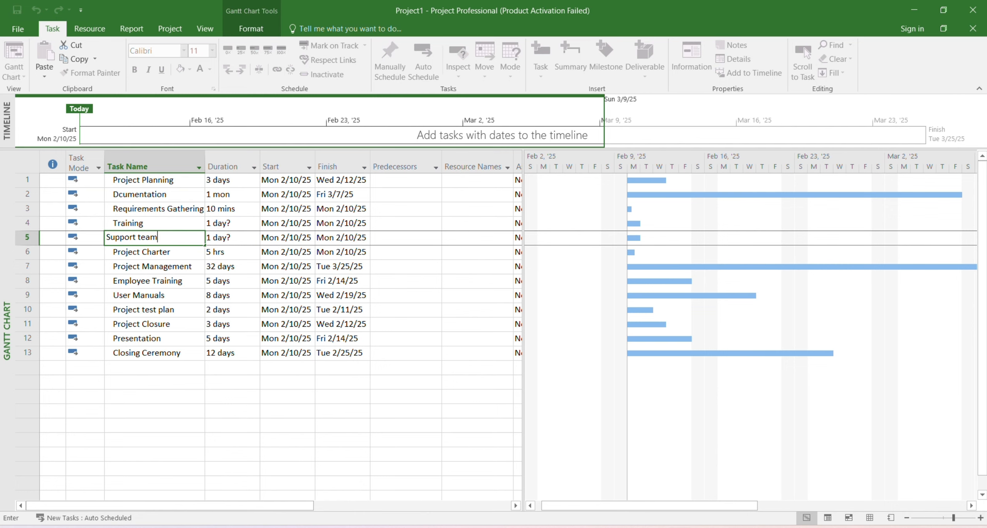
key(Return)
Set the duration of Training to 4 days and of Support team to 3 days
click(247, 223)
text(4)
key(Return)
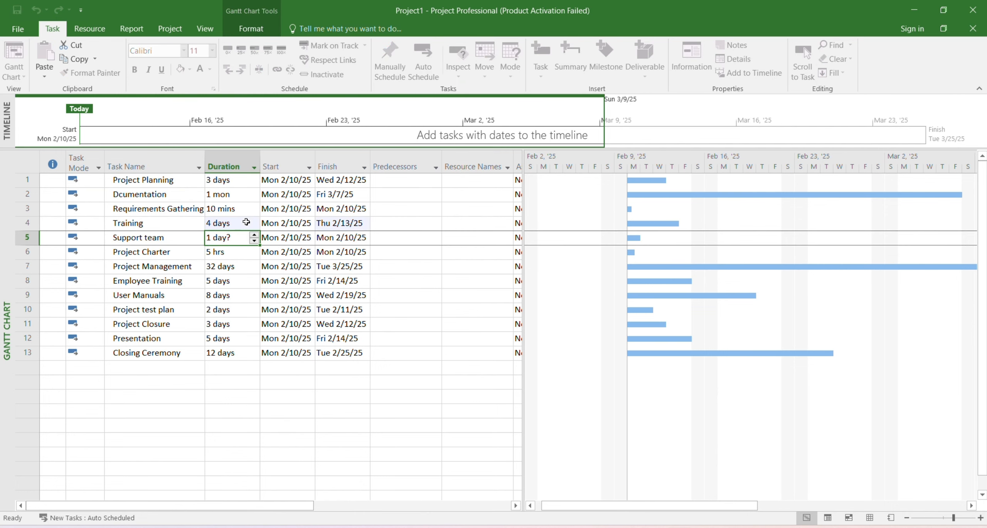
text(3)
key(Return)
Switch to the Resource Sheet view and add the resources Project Manager and Technical worker
right_click(10, 162)
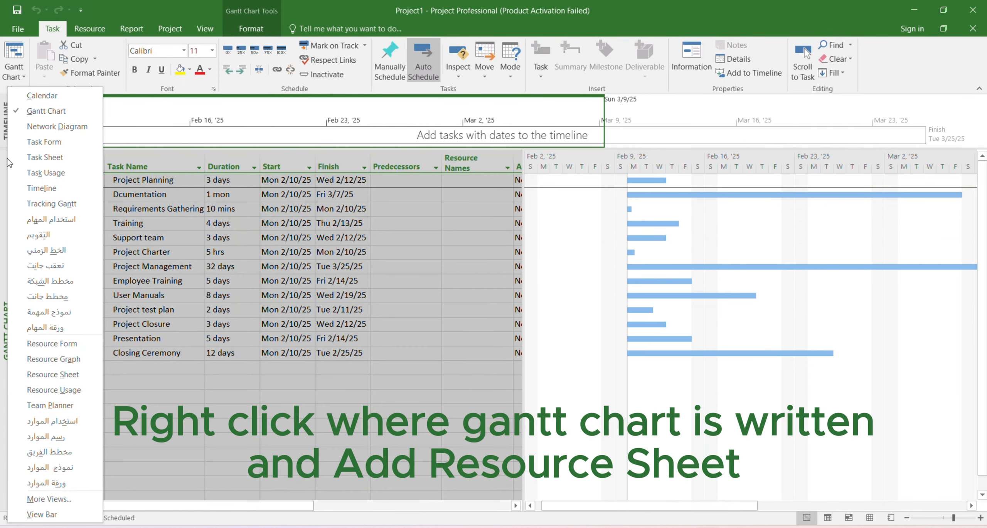
click(63, 376)
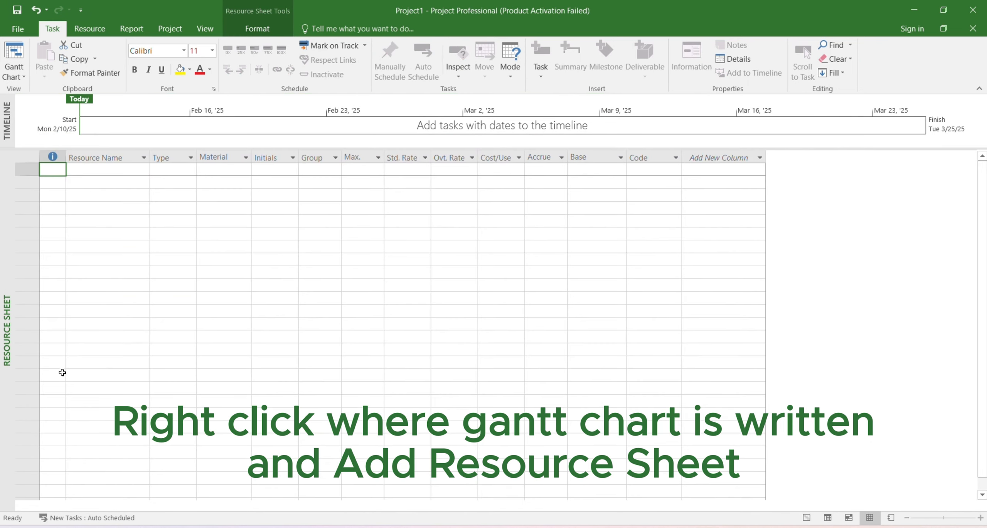
click(122, 170)
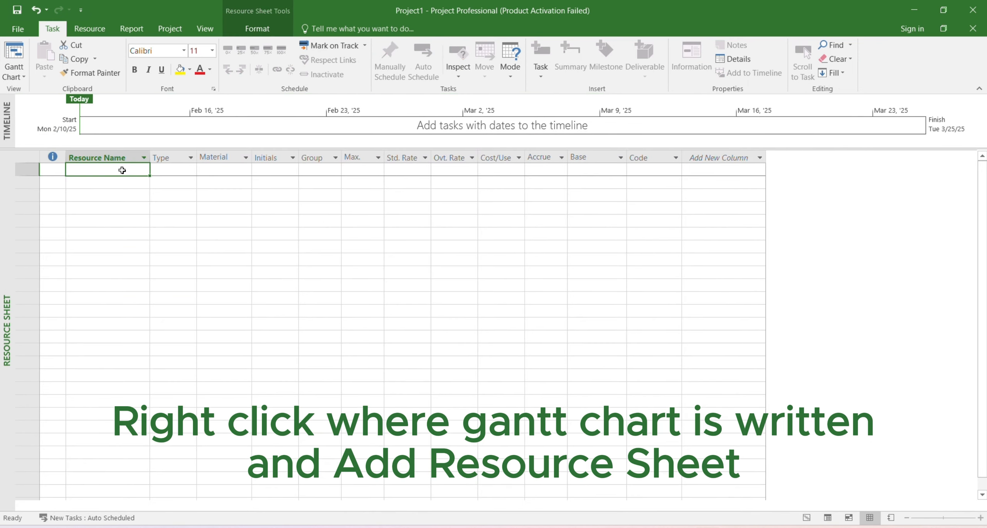
text(Project Manager)
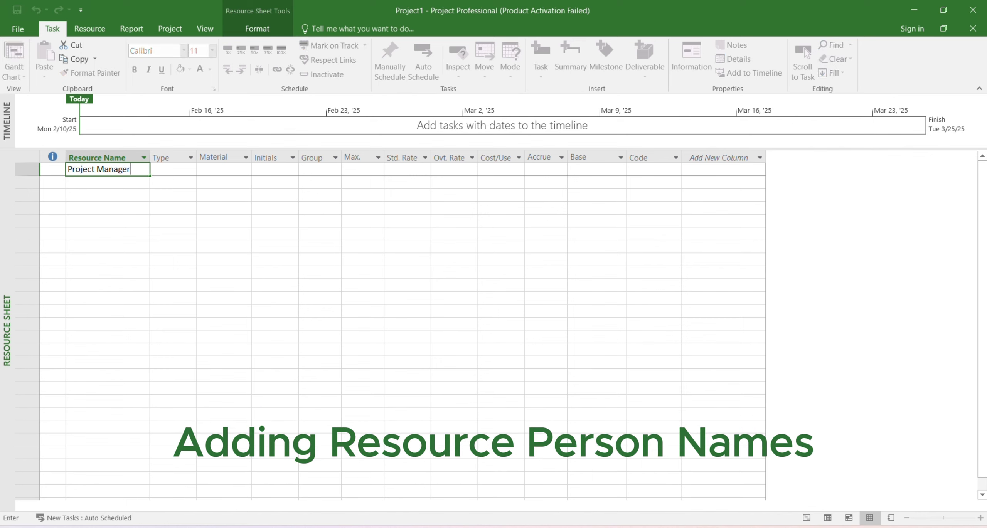
key(Return)
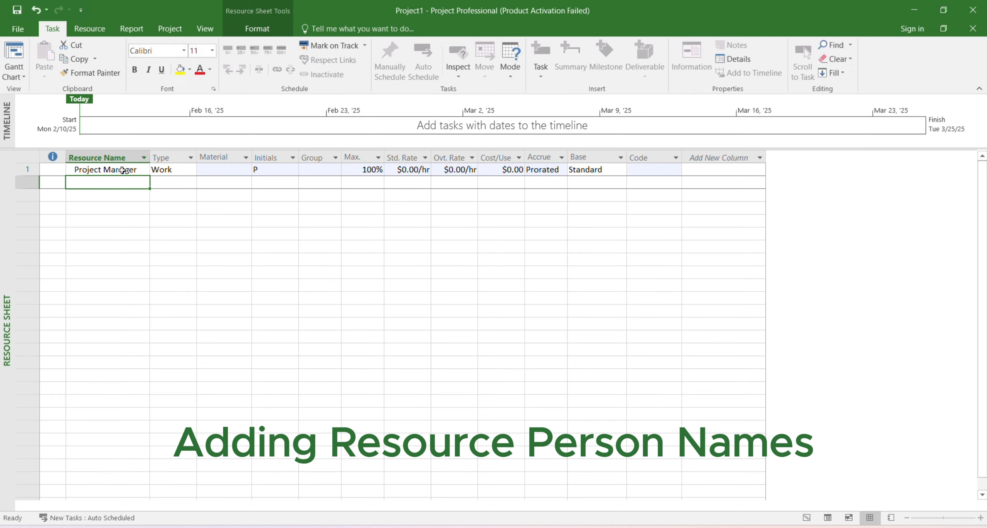
text(Tech)
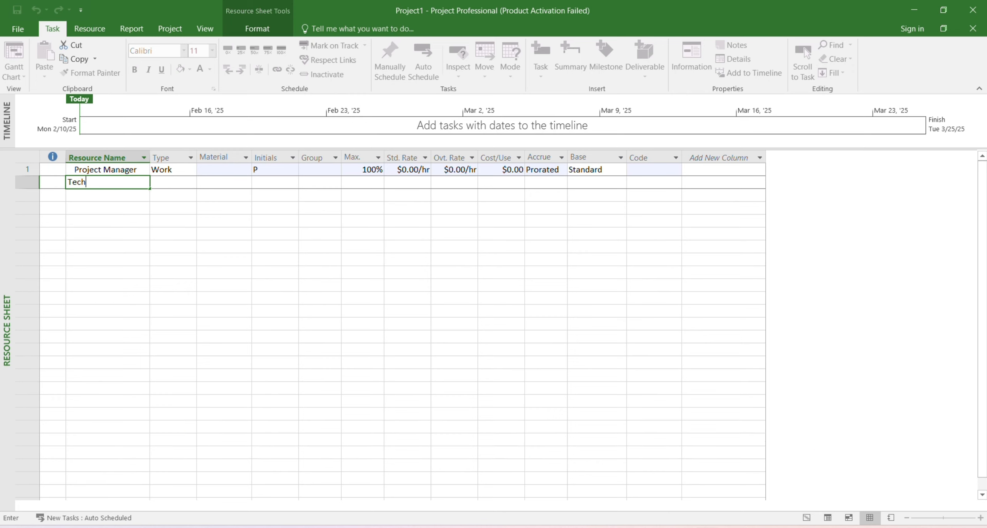
text(nical worker)
key(Return)
Add Staff Manager, Event organiser and Janitor as further resources below Technical worker
text(Staff Manager)
key(Return)
text(E)
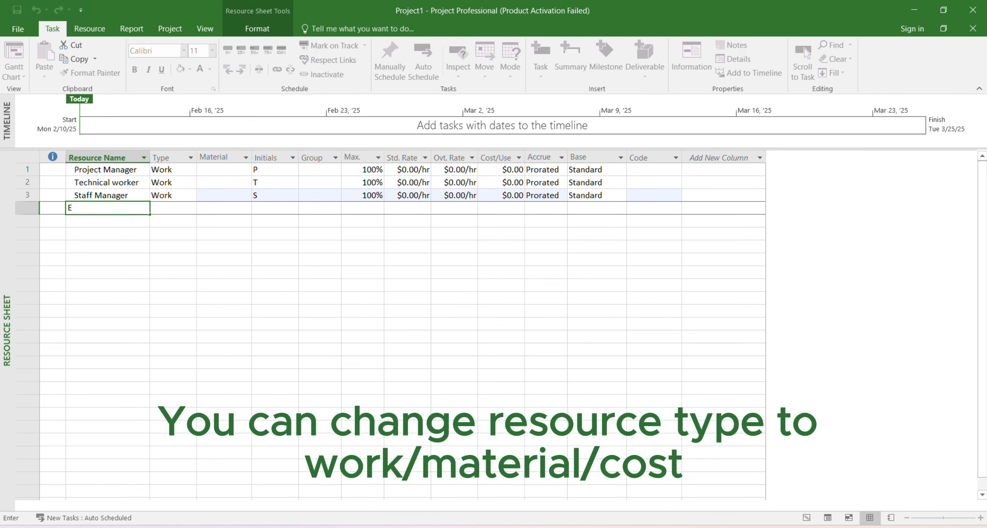
text(vent organiser)
key(Return)
text(Janitor)
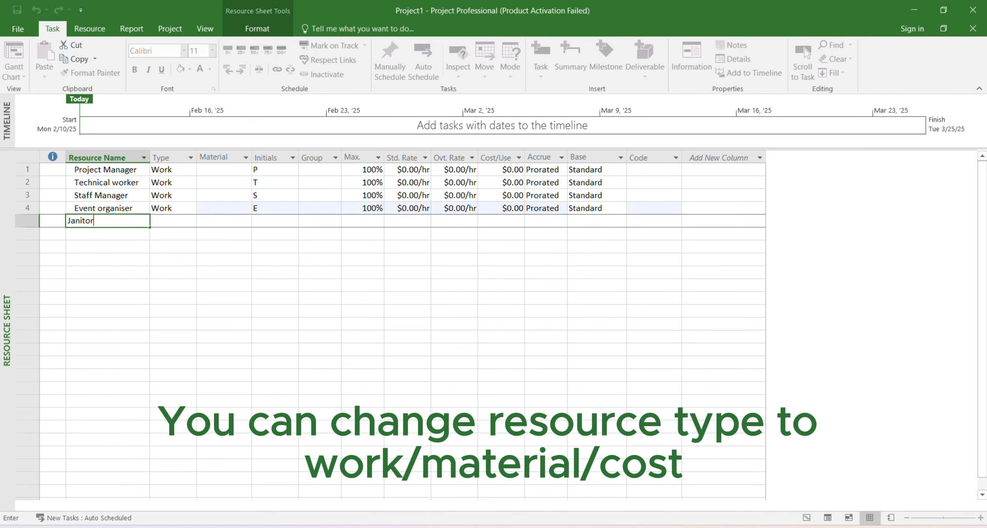
key(Return)
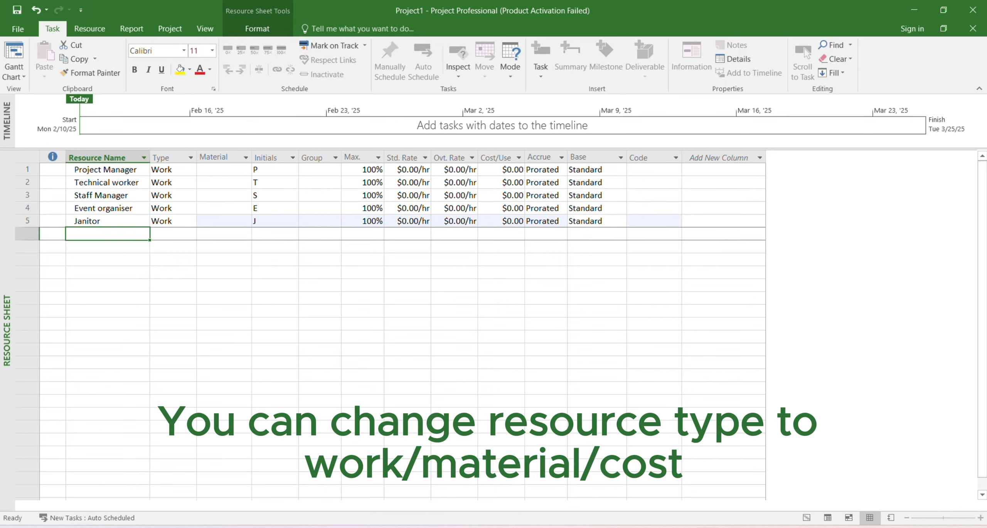
Choose Work as the resource type of Project Manager
click(176, 169)
click(191, 170)
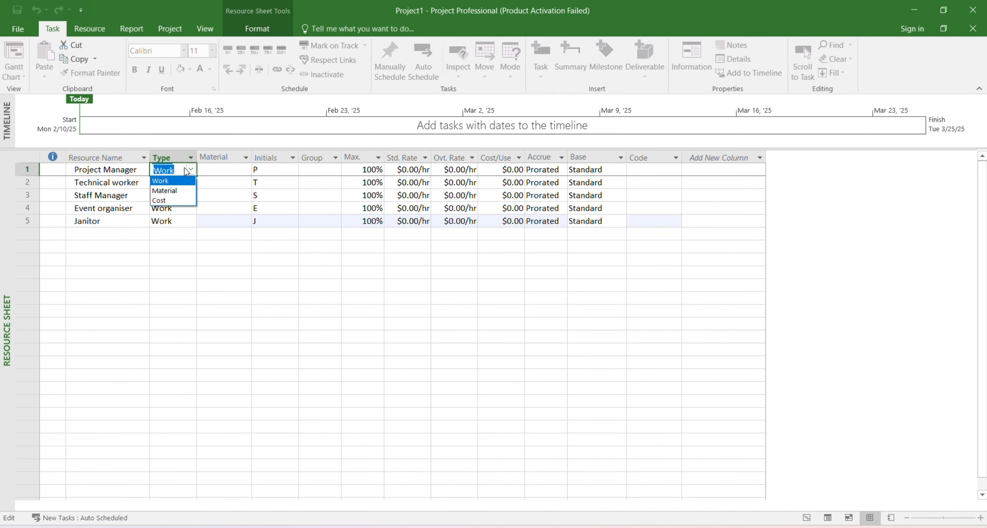
click(162, 180)
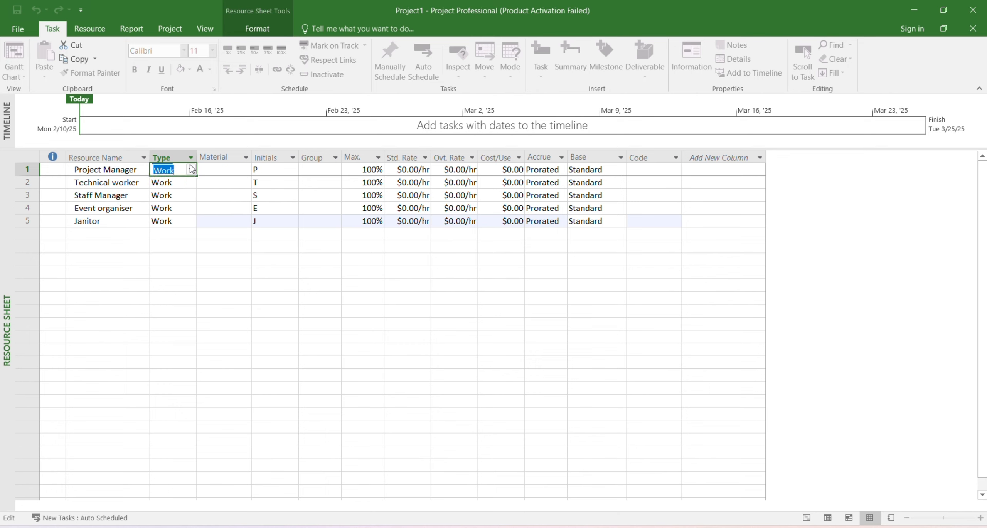
Add a Cement resource below Janitor and set its type to Material
click(108, 233)
text(Cement)
key(Return)
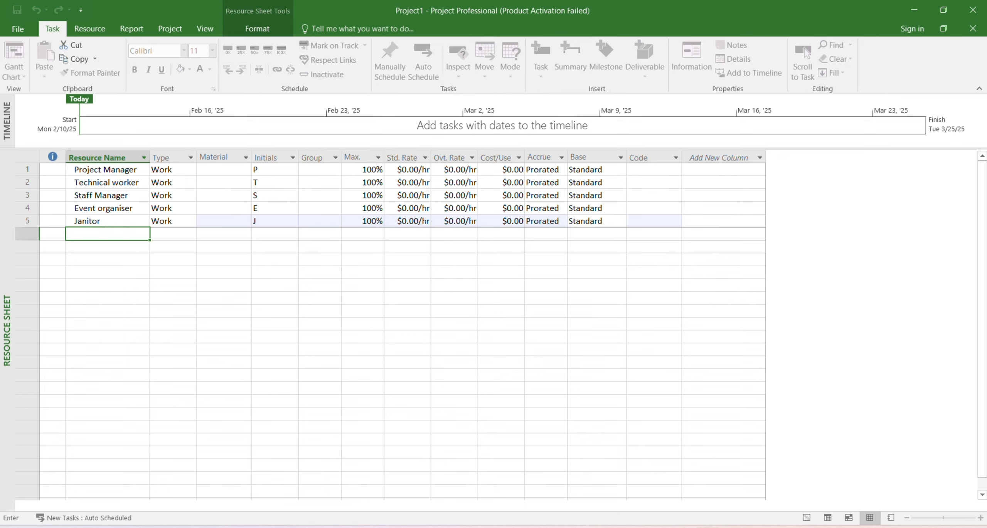
click(176, 233)
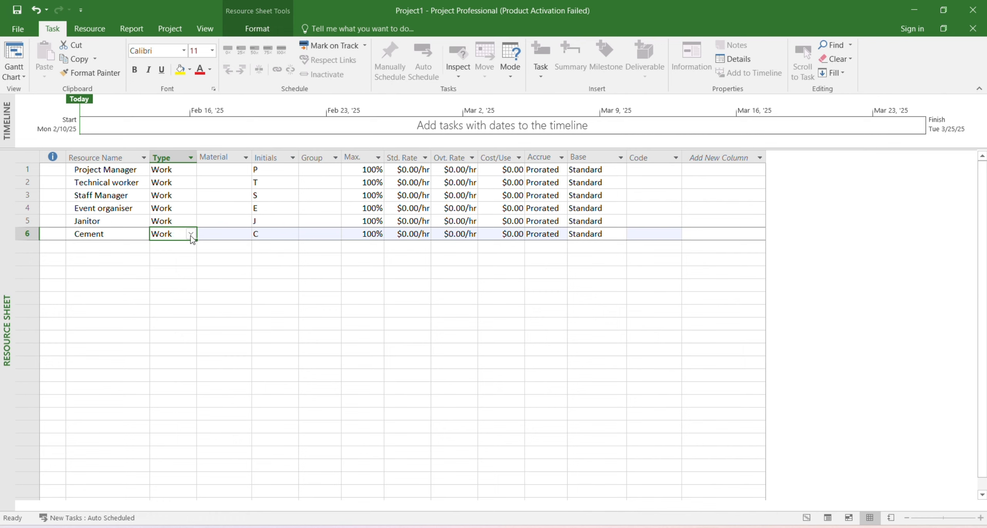
click(191, 235)
click(183, 255)
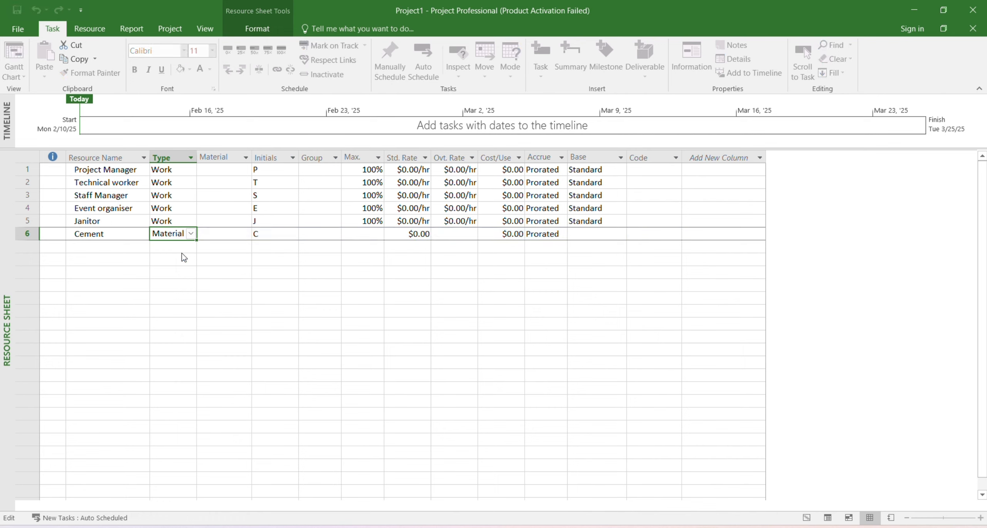
Set the maximum units of Project Manager to 200% and of Technical worker to 300%
click(276, 167)
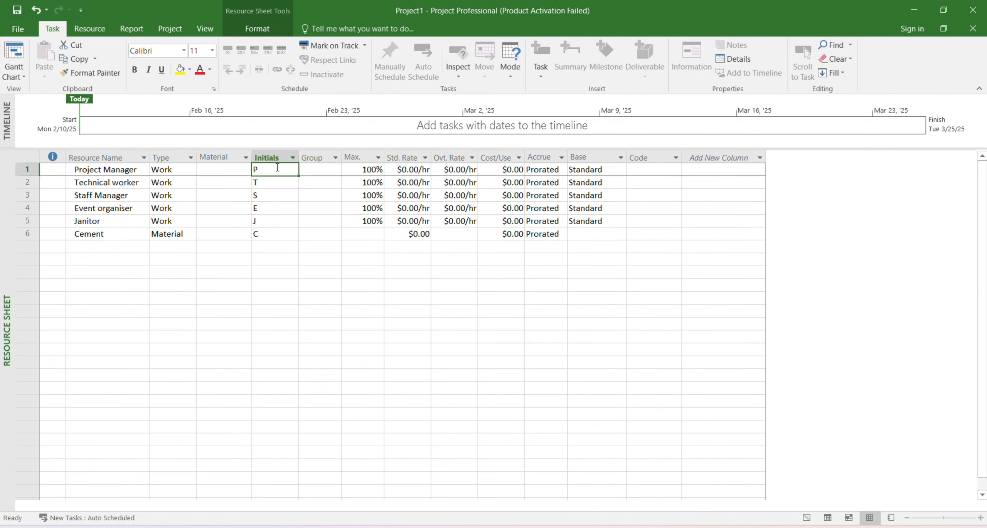
double_click(362, 167)
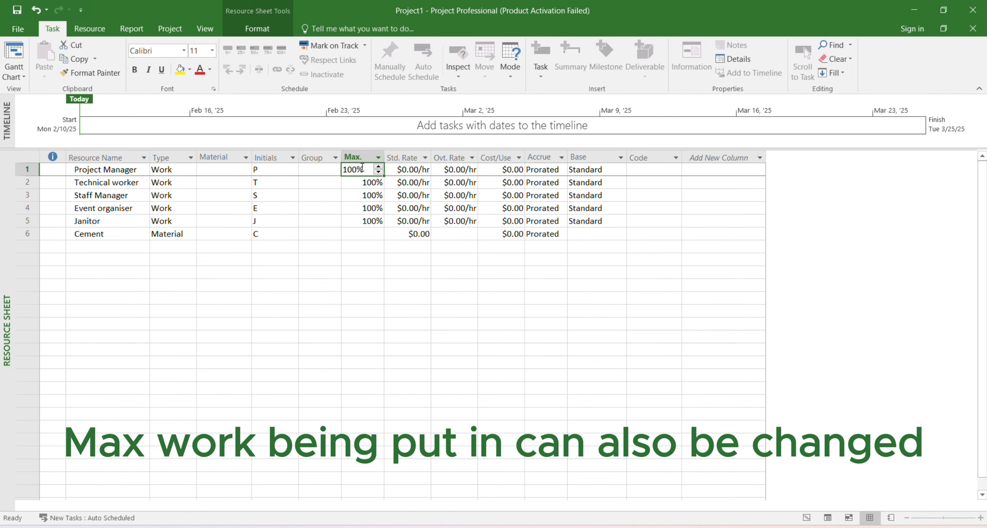
text(20)
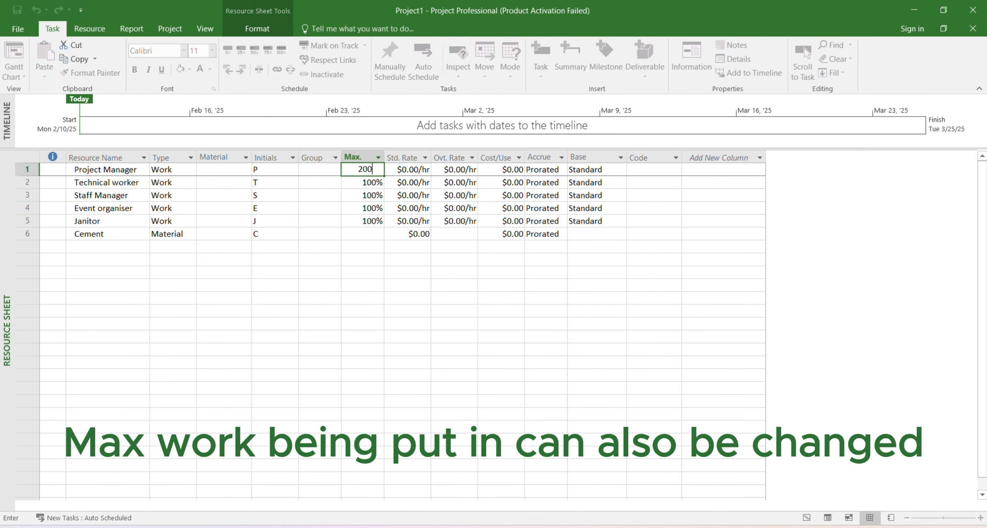
click(363, 186)
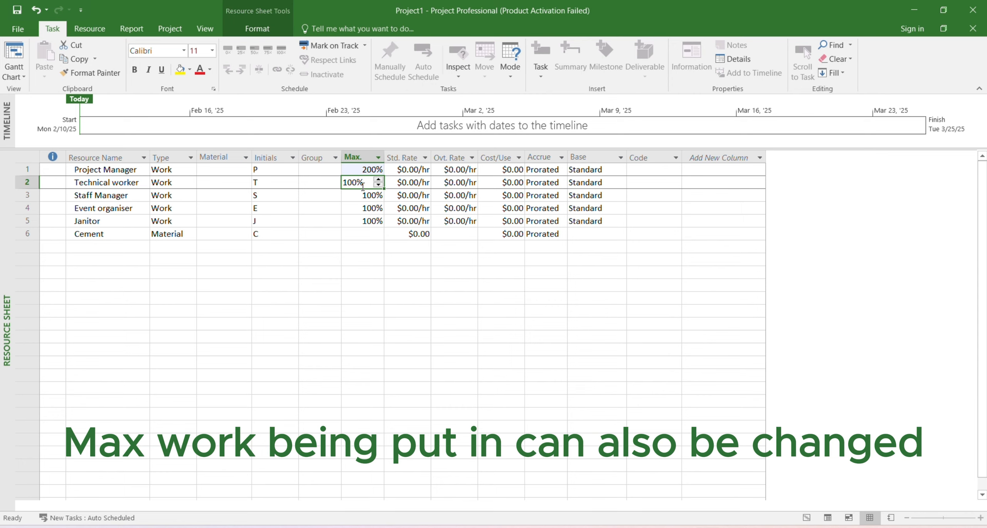
text(30)
key(Return)
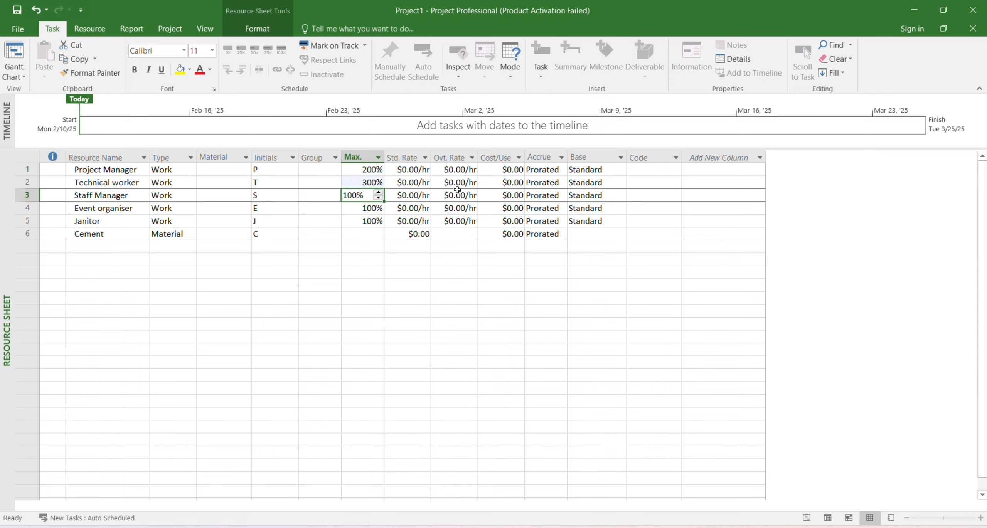
Set the standard hourly rates to $20 for Project Manager, $15 for Technical worker and $10 for Staff Manager
click(419, 168)
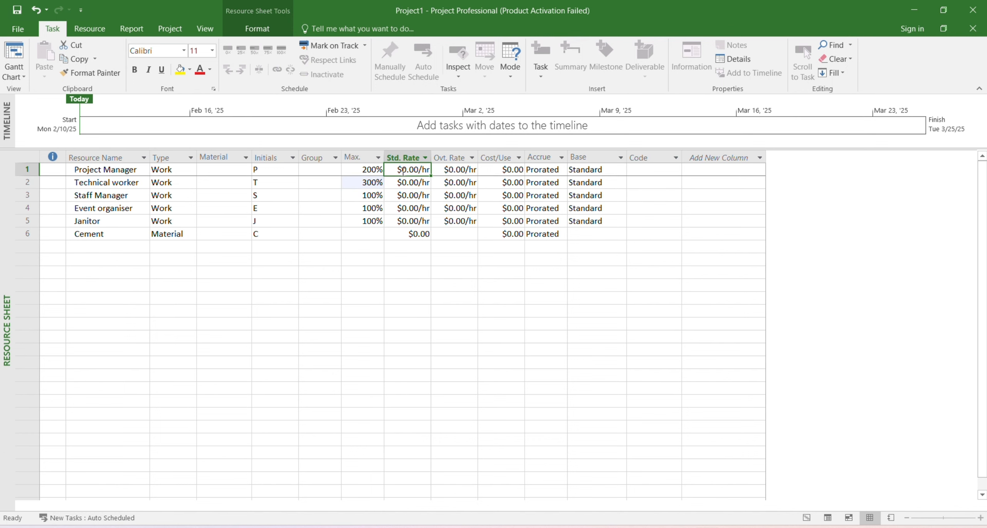
text(20)
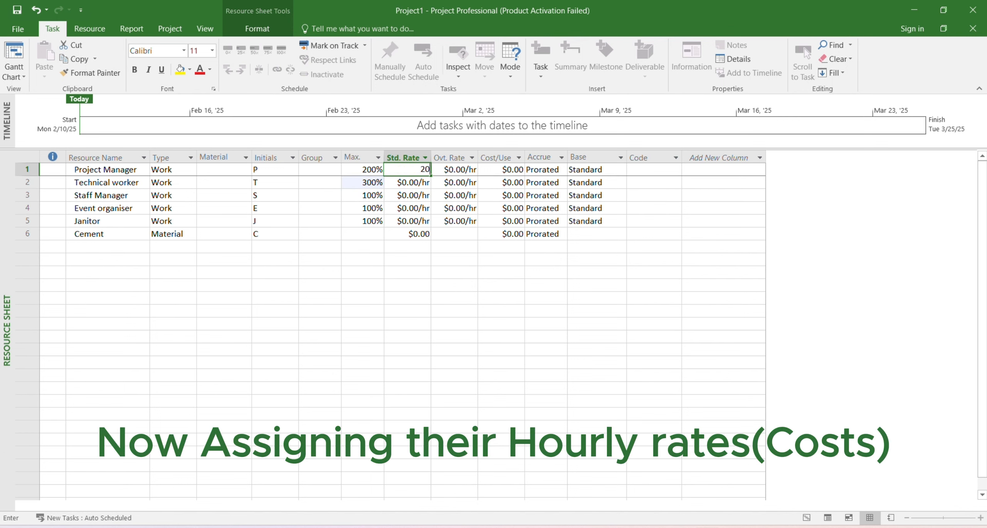
key(Return)
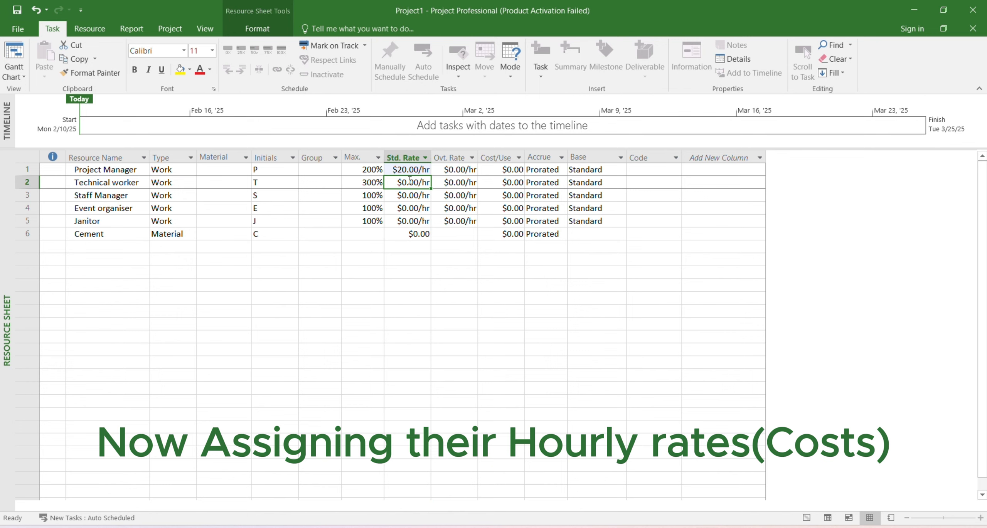
text(15)
key(Return)
text(10)
key(Return)
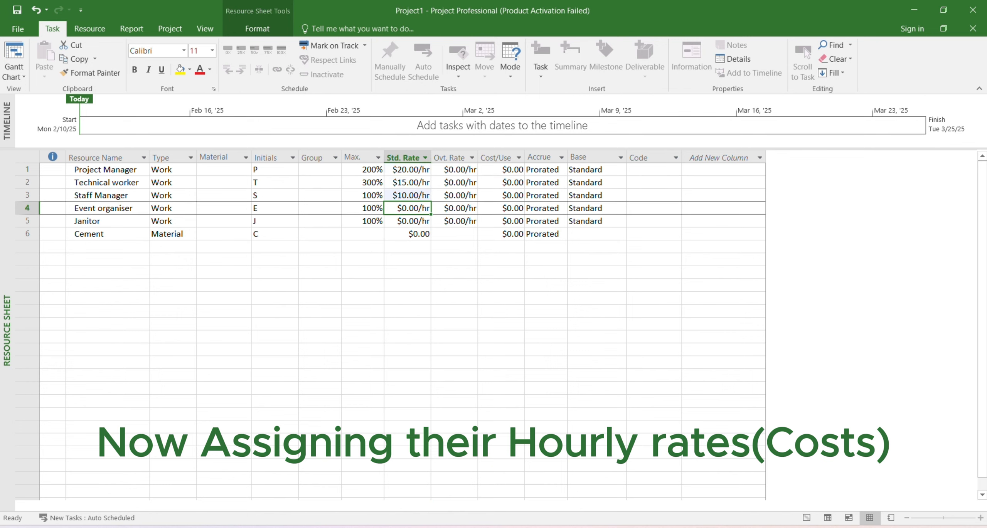
Set the standard rates to $6 per hour for Event organiser and Janitor, and to $100 for Cement
text(6)
key(Return)
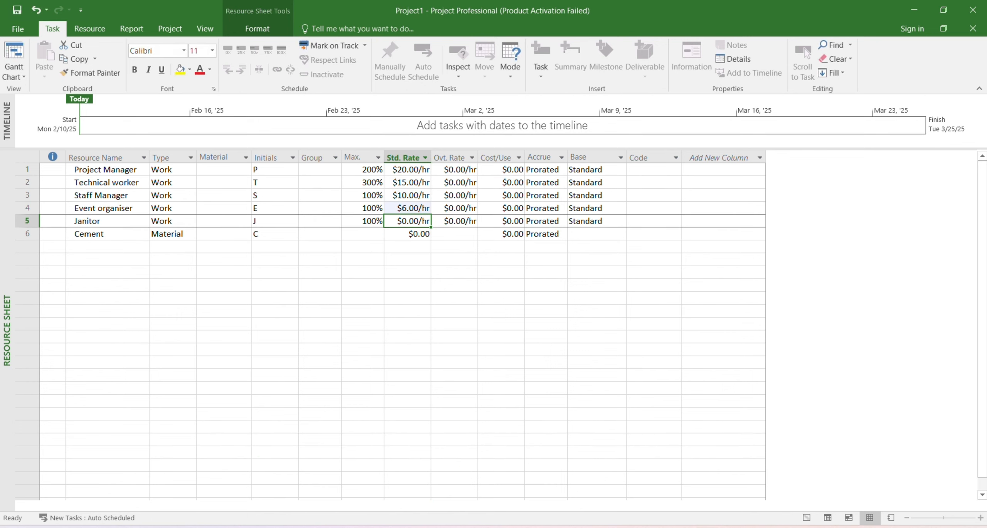
text(6)
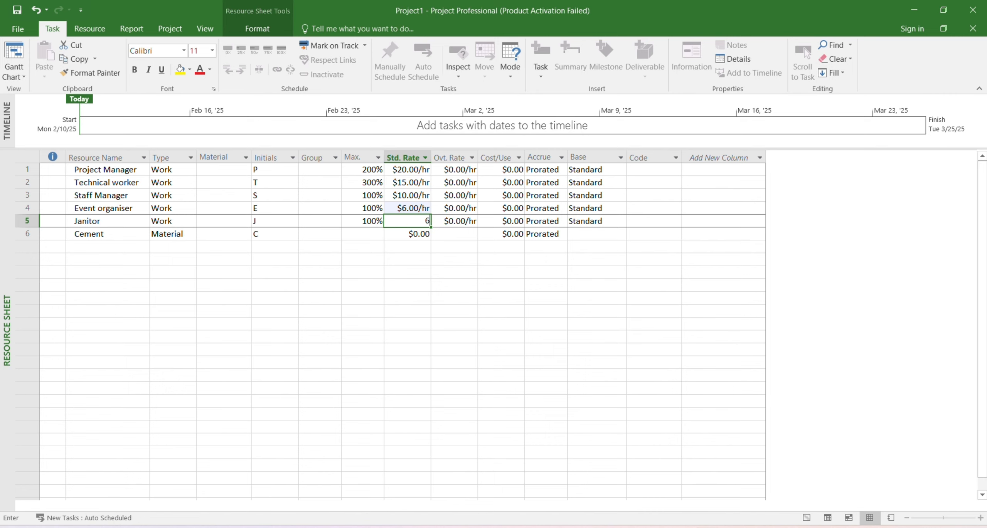
key(Return)
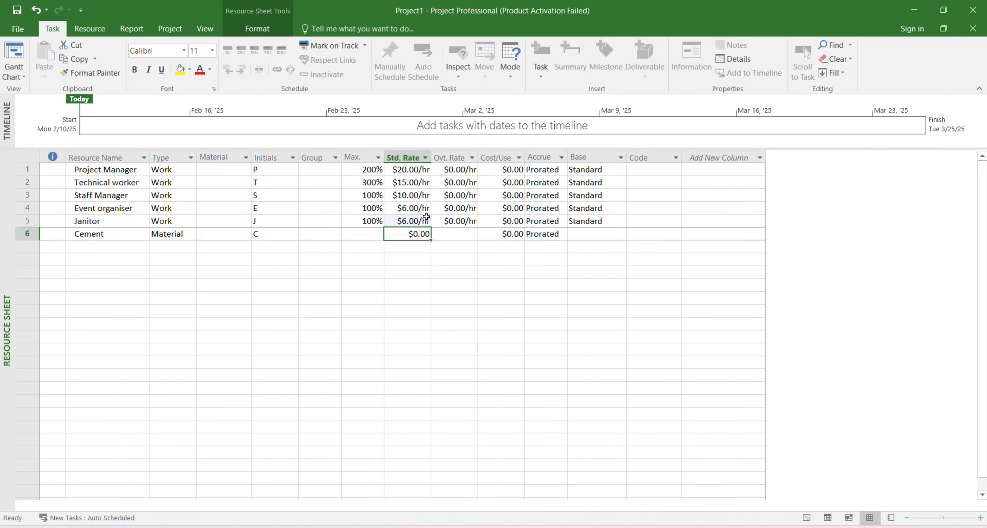
text(100)
key(Return)
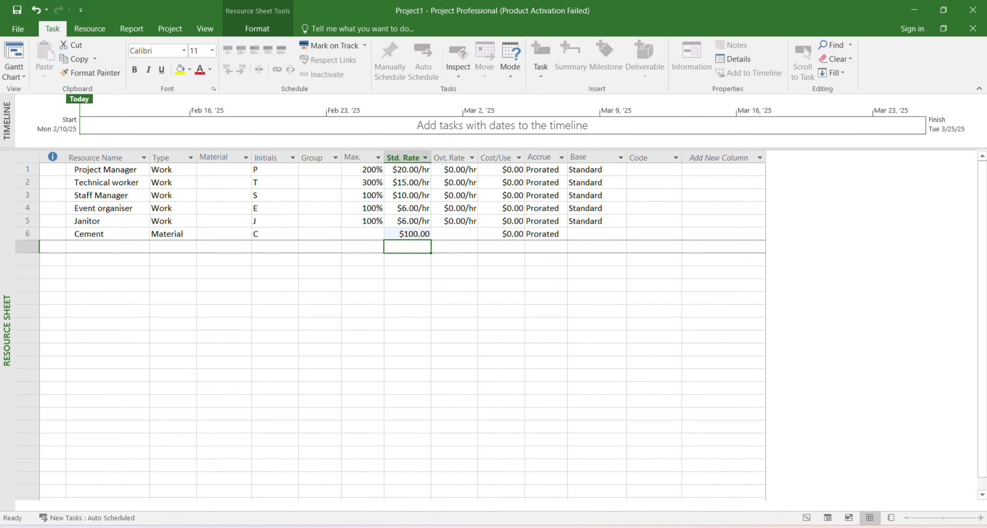
Examine the accrual choices and the base calendar field of Project Manager
click(543, 171)
click(561, 171)
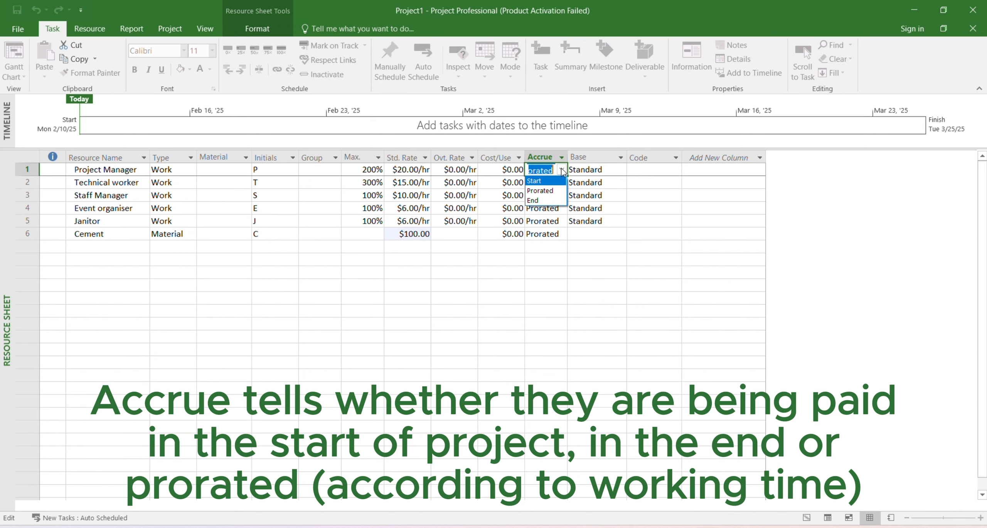
click(561, 170)
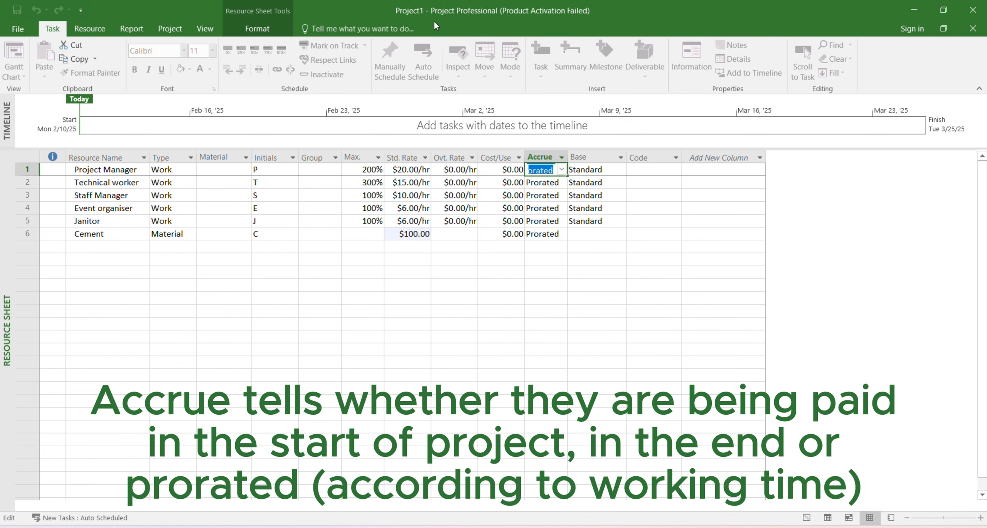
key(Tab)
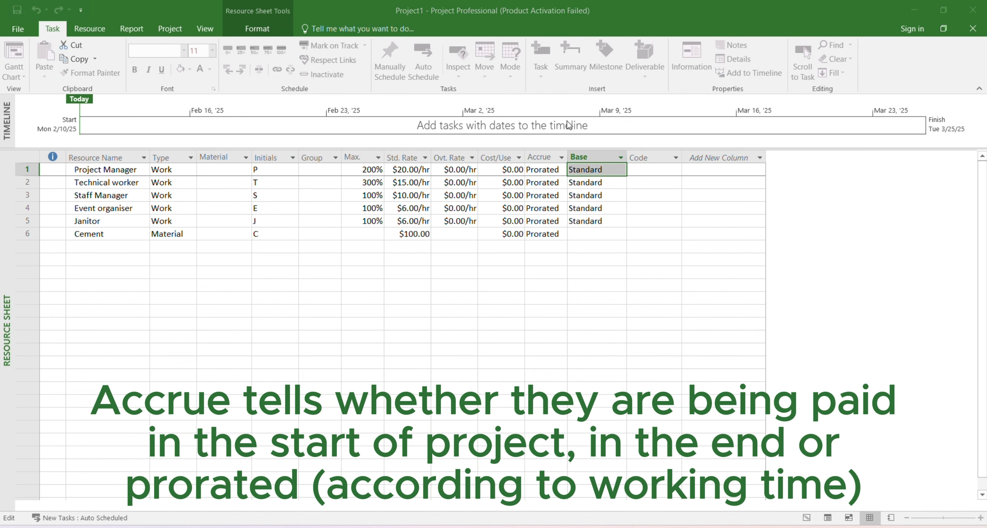
click(621, 171)
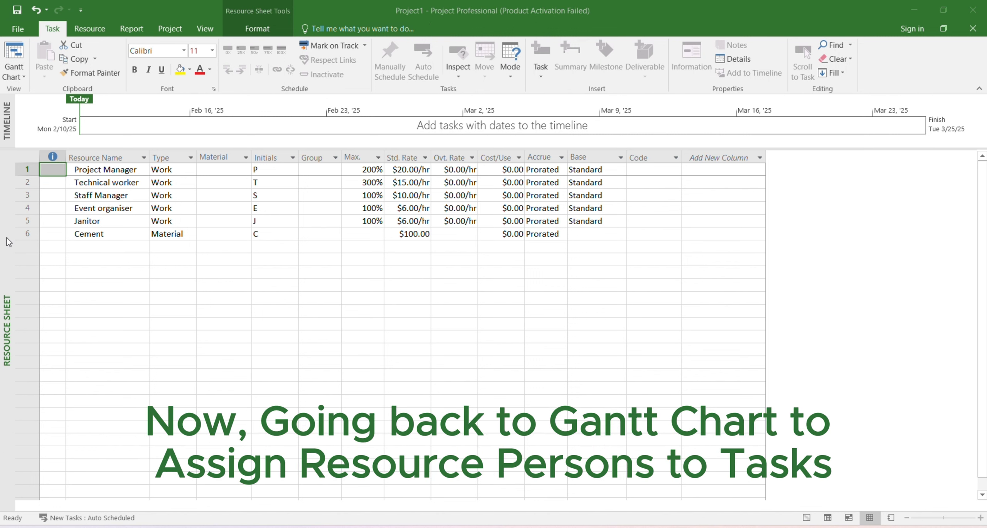
Switch back to the Gantt Chart view and open the Assign Resources dialog
right_click(6, 242)
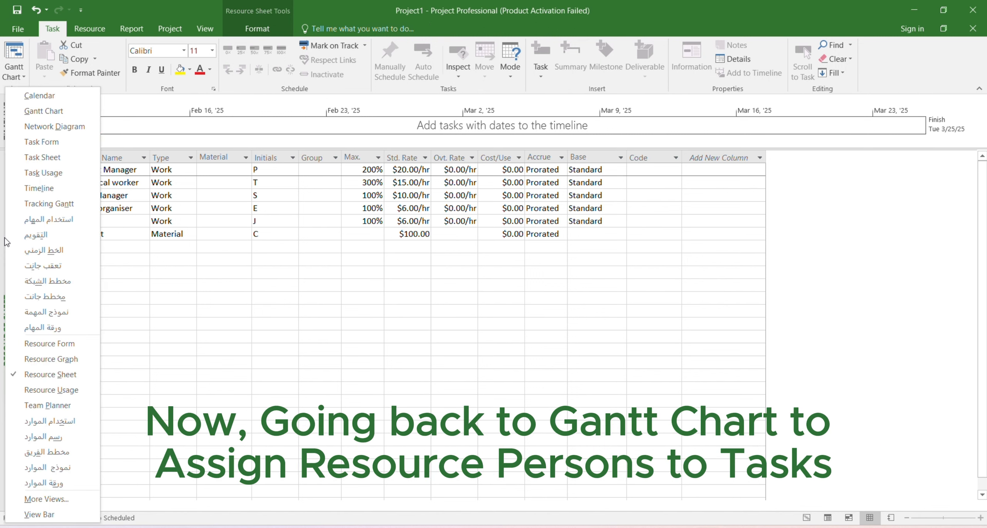
click(58, 111)
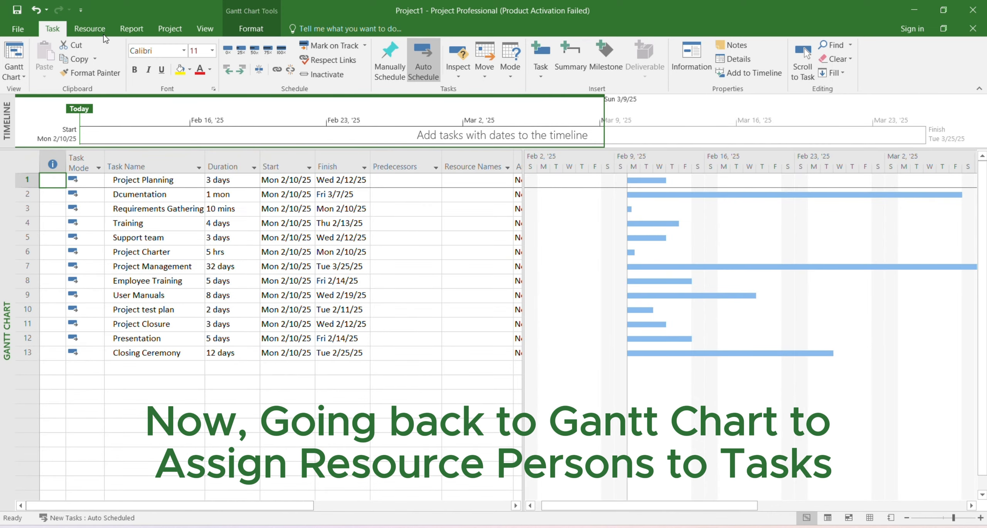
click(91, 29)
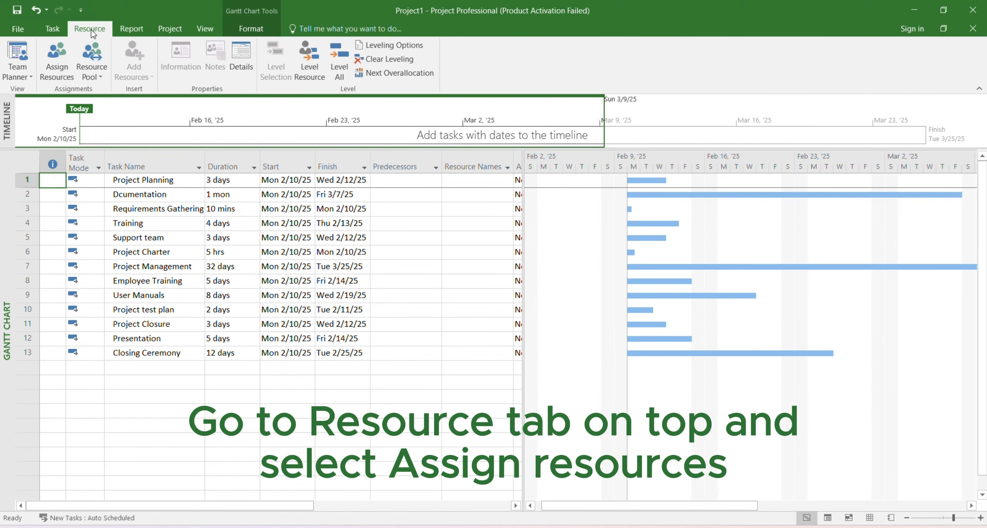
click(54, 72)
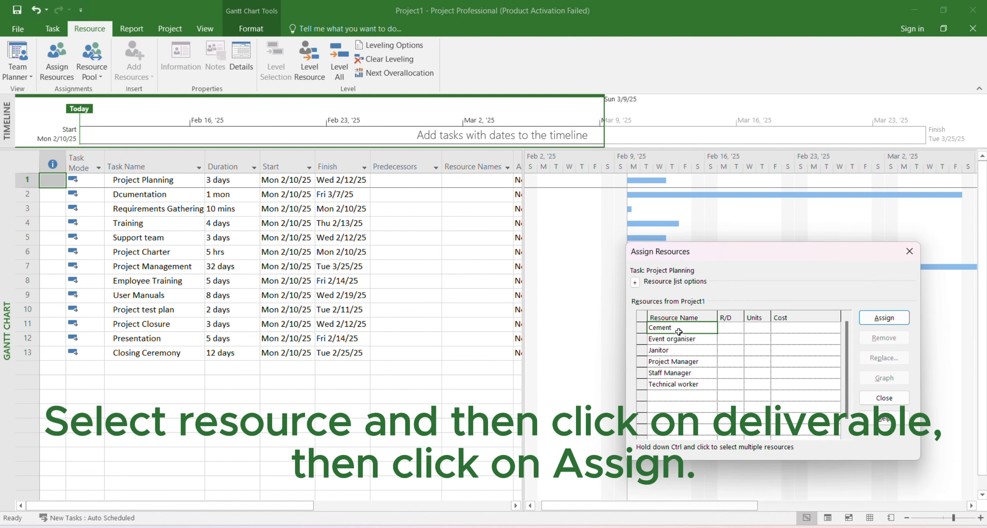
Assign Cement to the Project Planning task and Janitor to the Dcumentation task
click(400, 185)
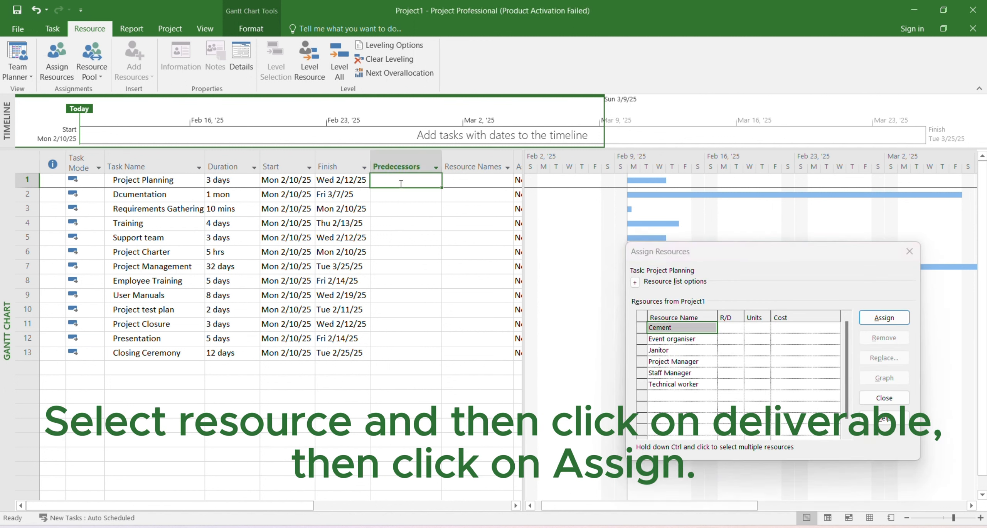
click(27, 180)
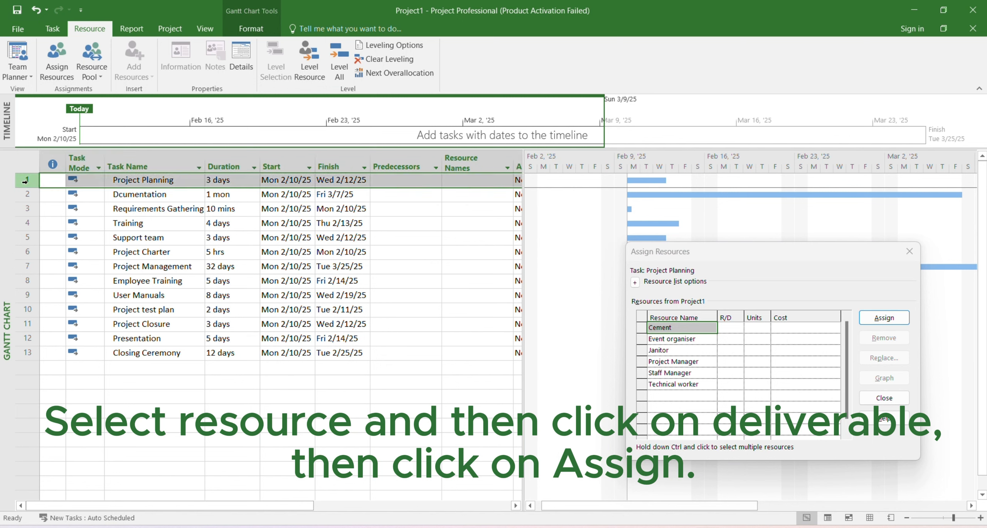
click(884, 319)
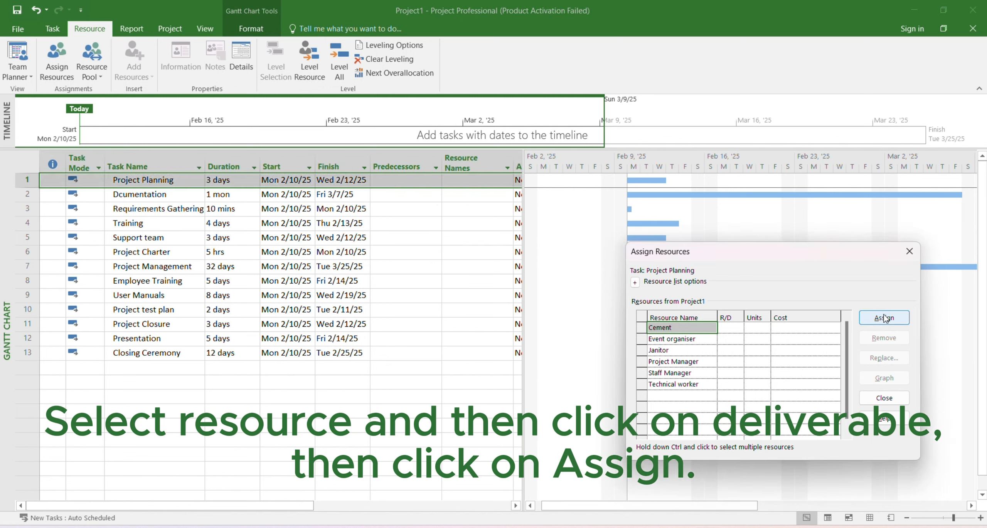
click(28, 193)
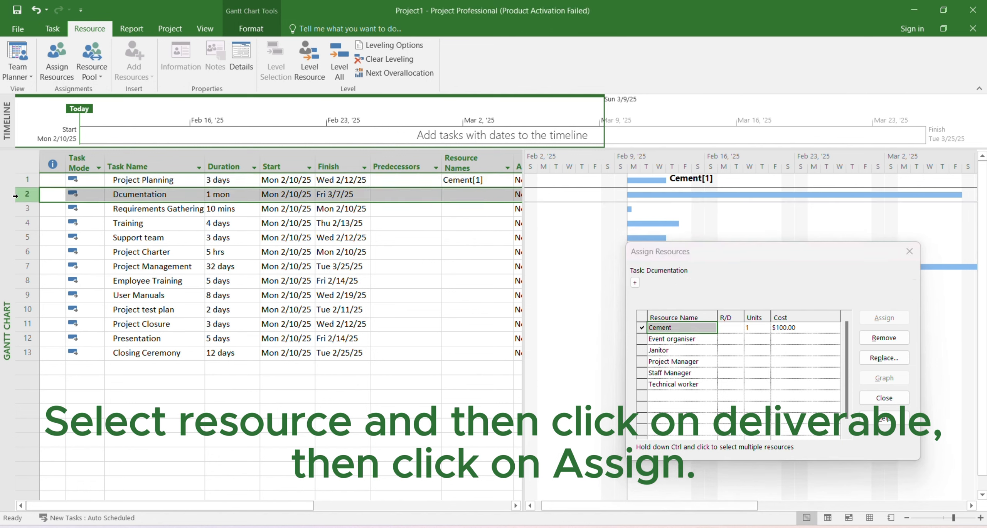
click(672, 351)
click(896, 319)
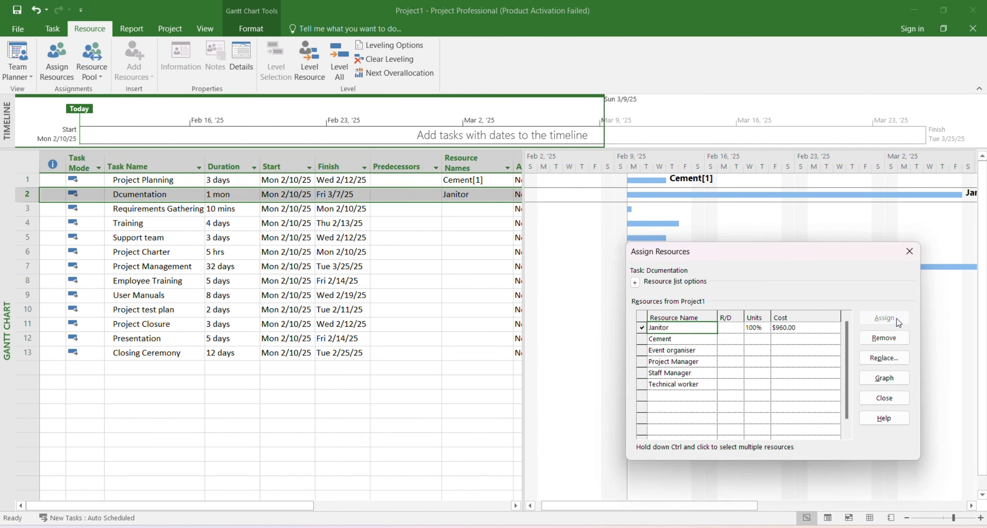
Assign Project Manager to tasks 3 and 4, Staff Manager to tasks 5 to 8, and Technical worker to tasks 9 to 11
drag(27, 208, 27, 352)
click(673, 361)
click(884, 318)
click(655, 373)
click(884, 319)
click(673, 384)
click(885, 319)
Assign both Project Manager and Staff Manager to the Presentation and Closing Ceremony tasks
click(27, 338)
click(679, 363)
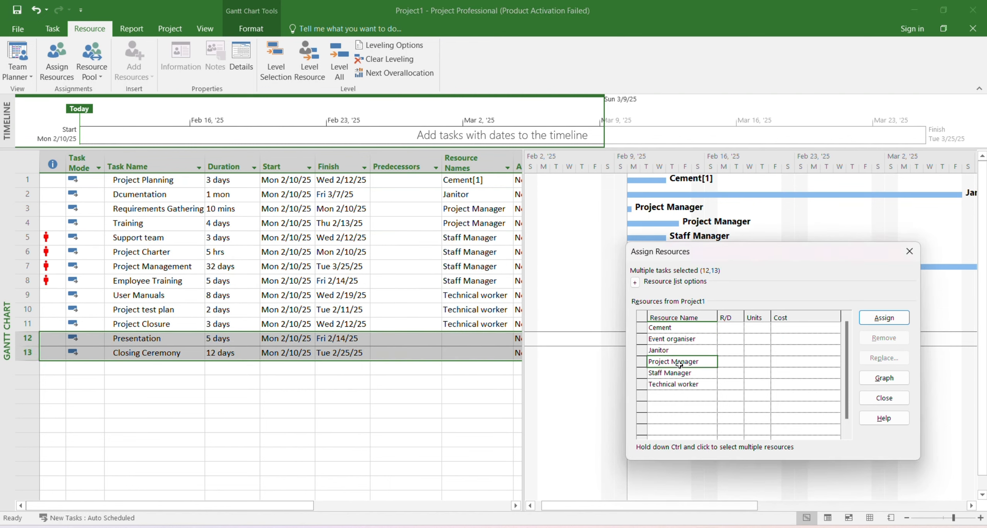
click(890, 322)
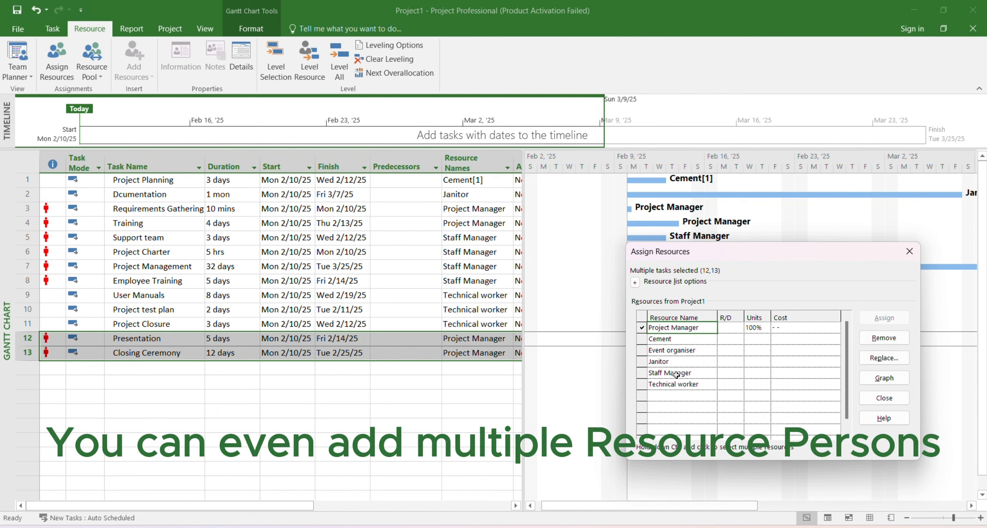
click(890, 323)
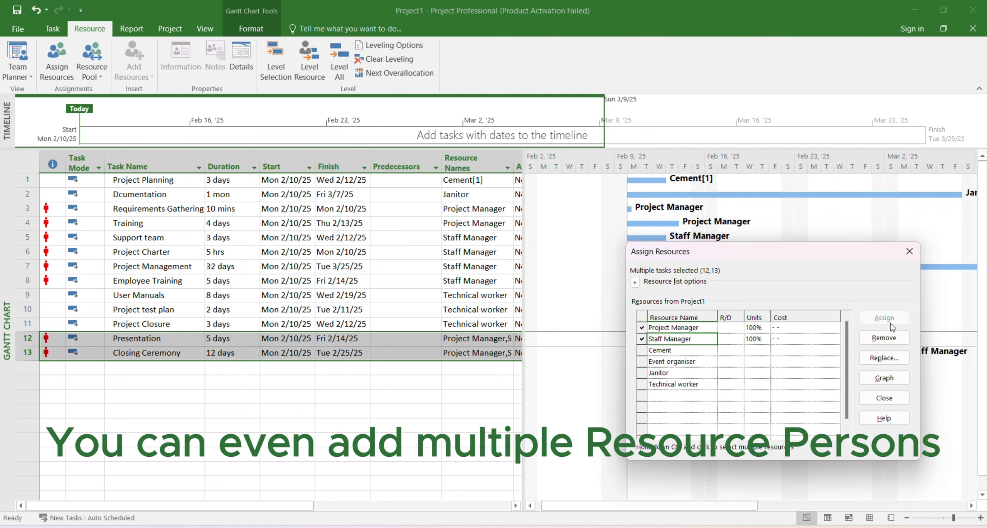
Widen the Resource Names column and the task table area, closing the Assign Resources dialog
double_click(525, 158)
drag(513, 159, 546, 160)
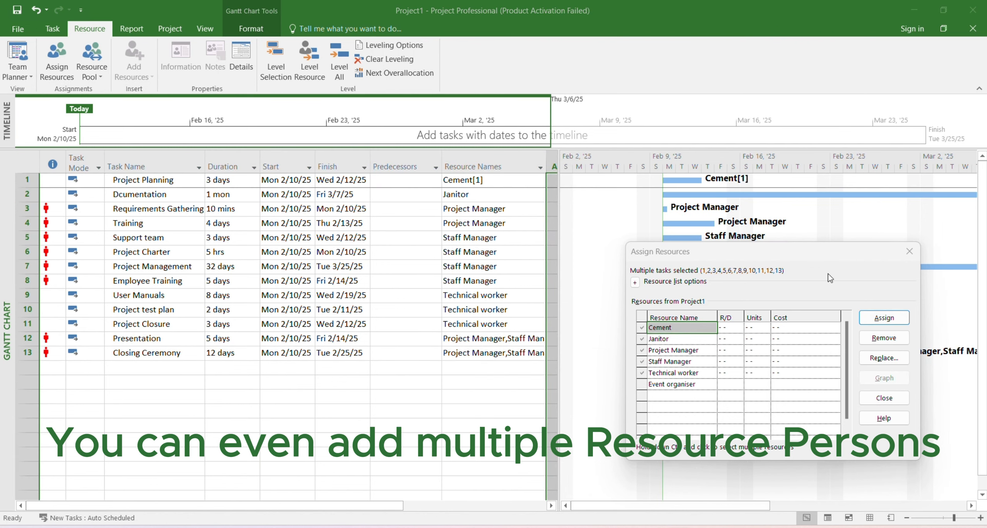
click(910, 251)
drag(559, 199, 719, 200)
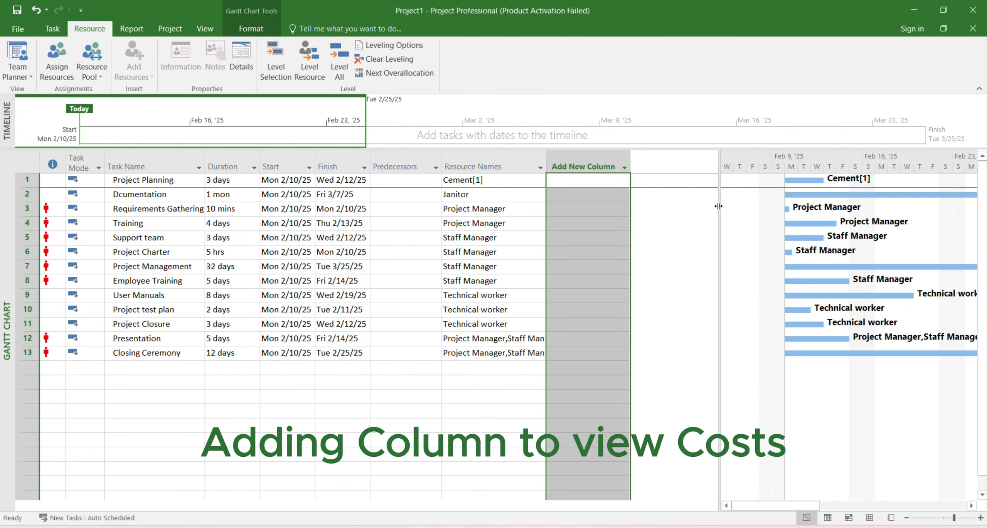
Add an Actual Cost column after Resource Names and insert a Cost column before it
click(597, 167)
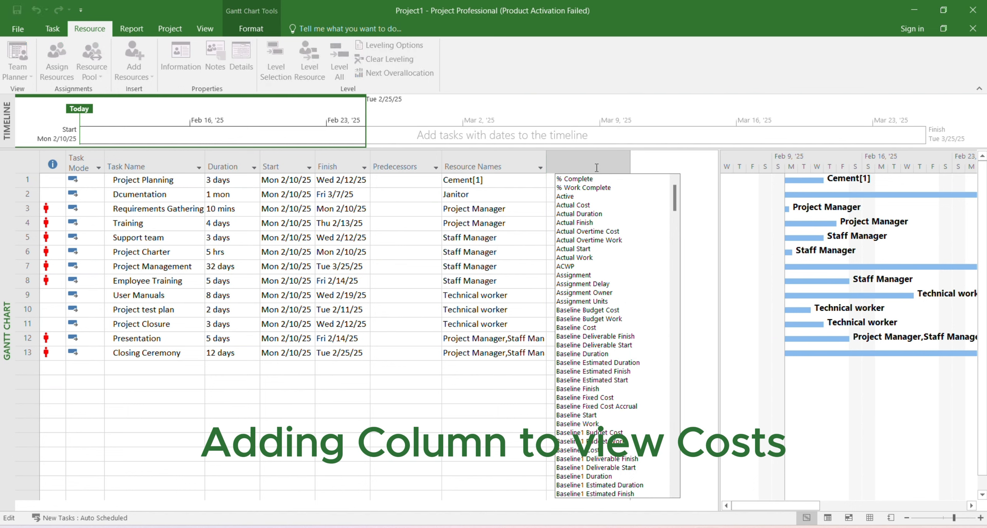
click(585, 207)
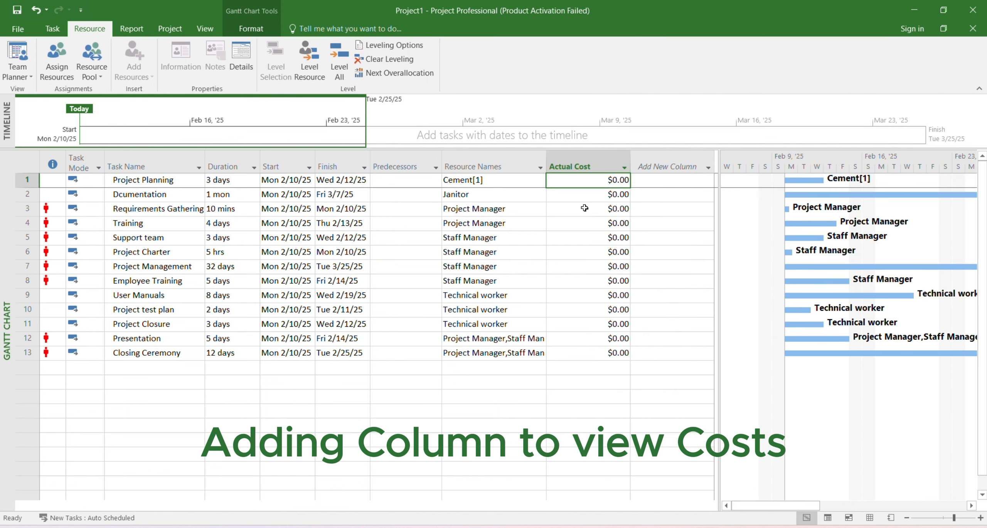
right_click(609, 162)
click(652, 254)
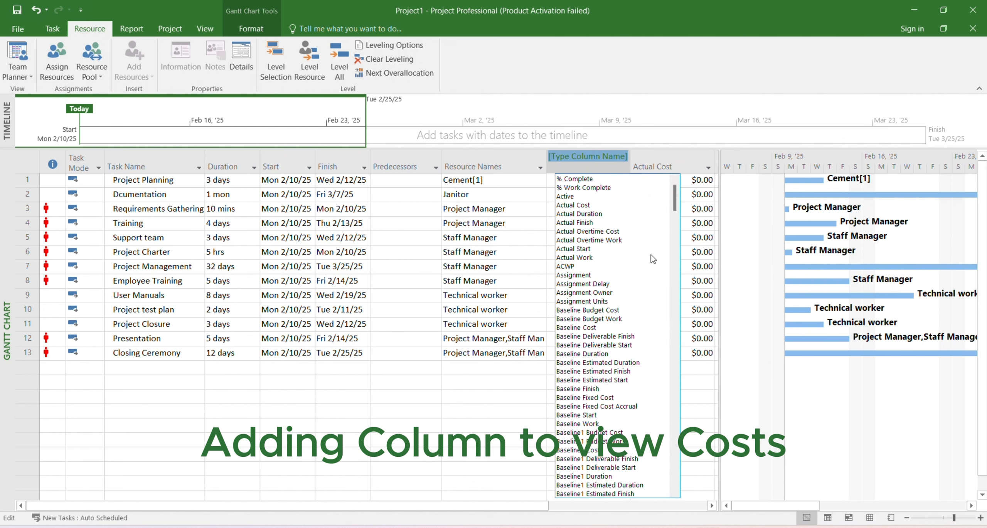
text(confirmed)
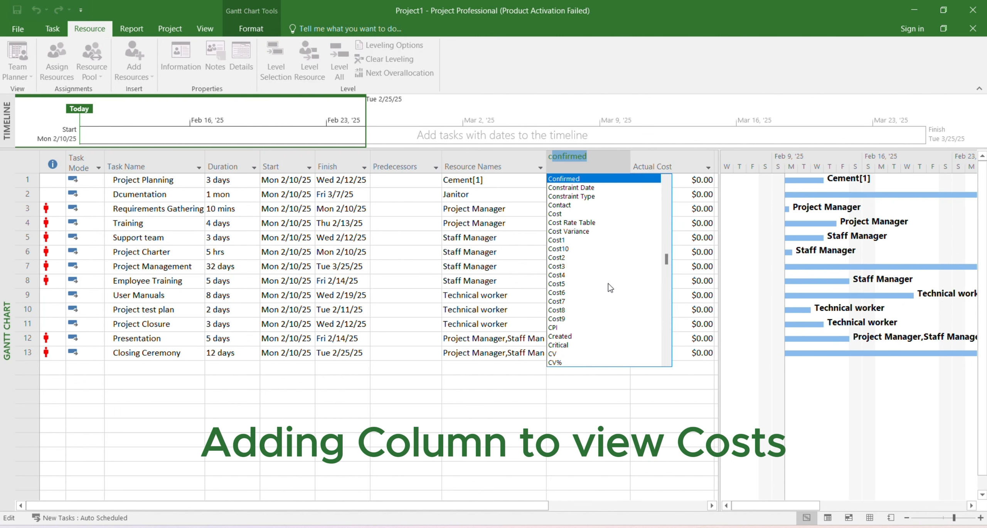
click(563, 214)
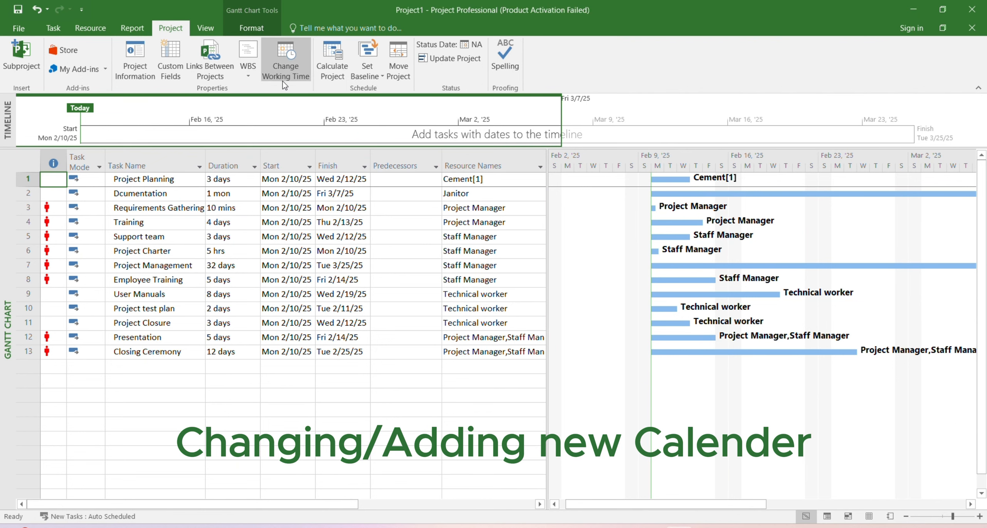
Create a new base calendar named after its owner as a copy of the Standard calendar
click(282, 74)
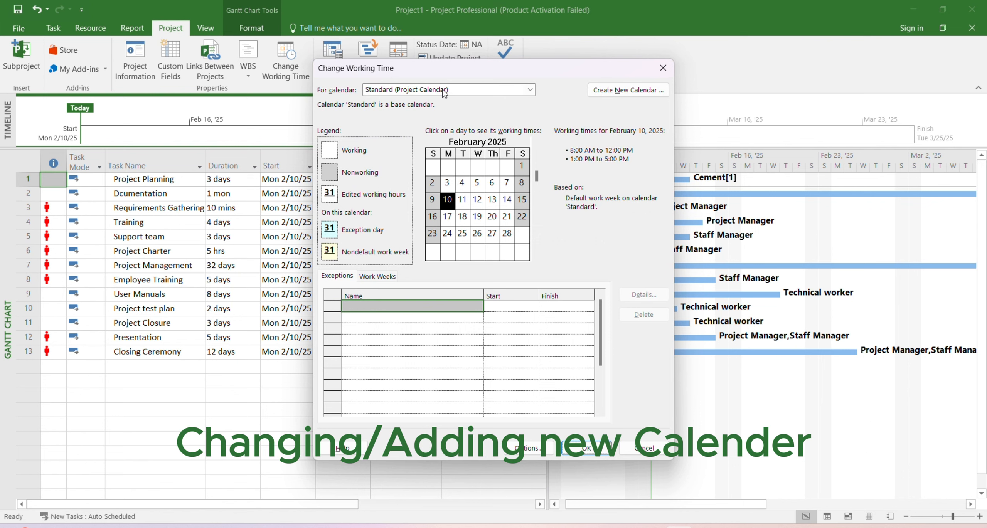
click(443, 90)
click(443, 90)
click(642, 95)
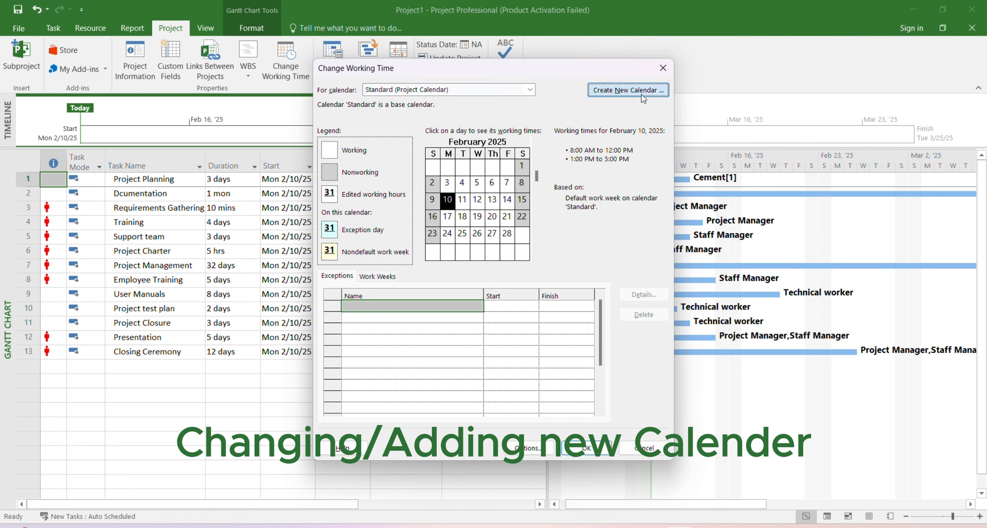
text(Ameer Hamz)
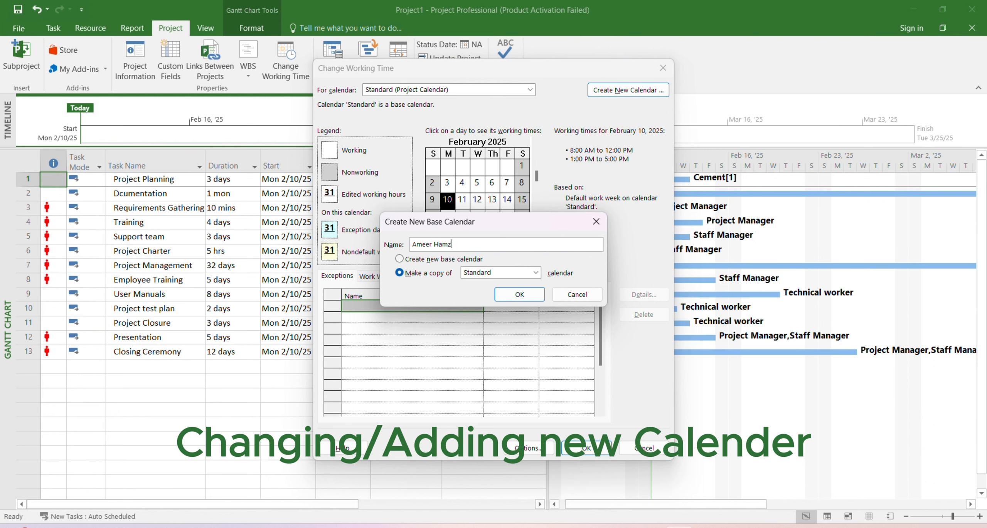
text(a's Calender)
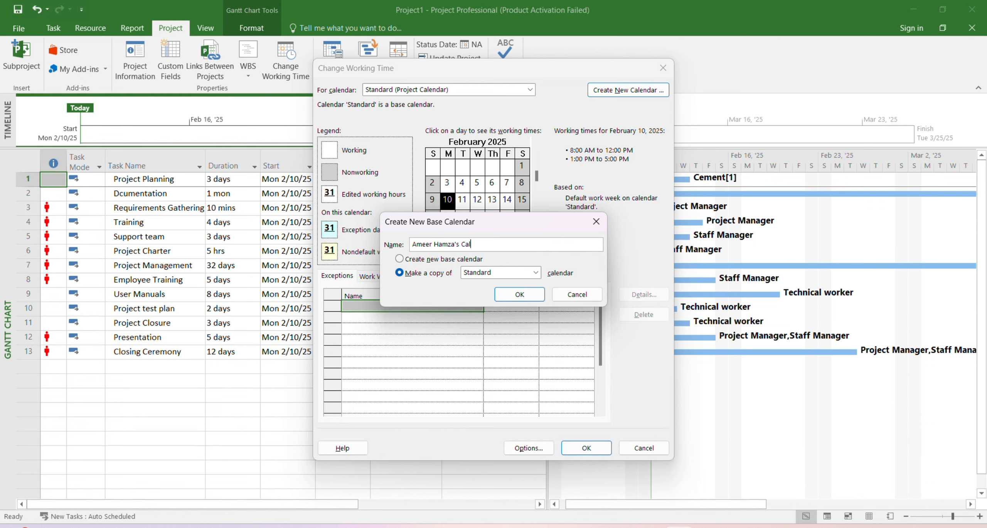
click(536, 273)
click(536, 274)
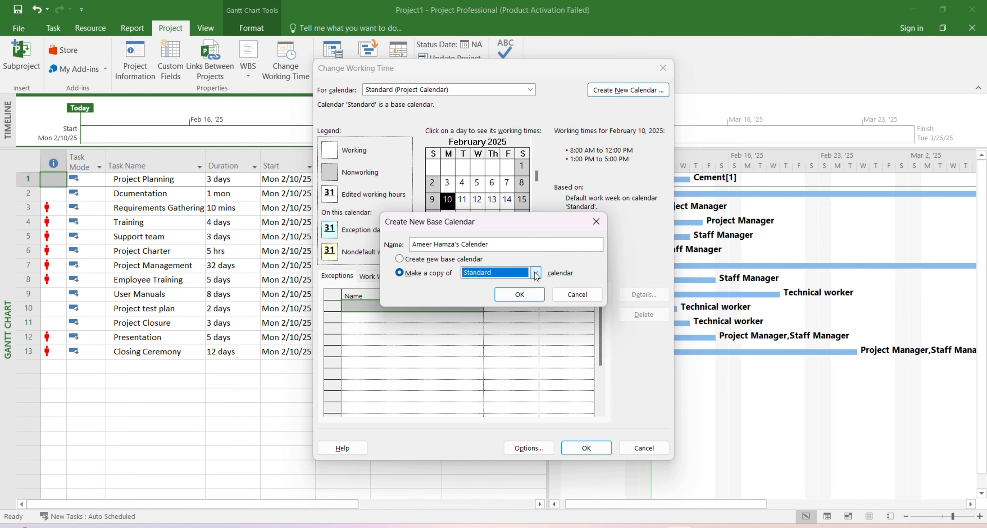
click(517, 295)
click(586, 448)
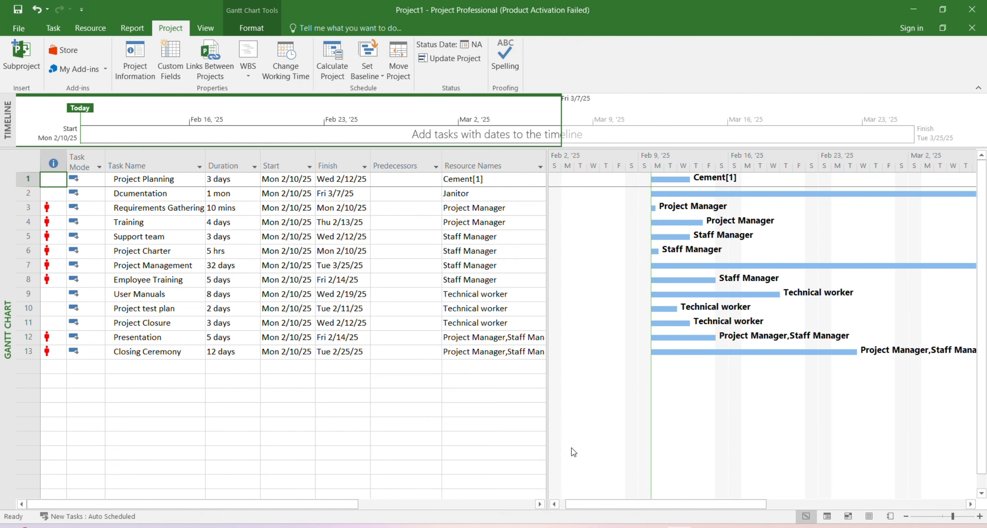
Assign the newly created custom base calendar to all thirteen tasks, from Project Planning to Closing Ceremony
click(53, 28)
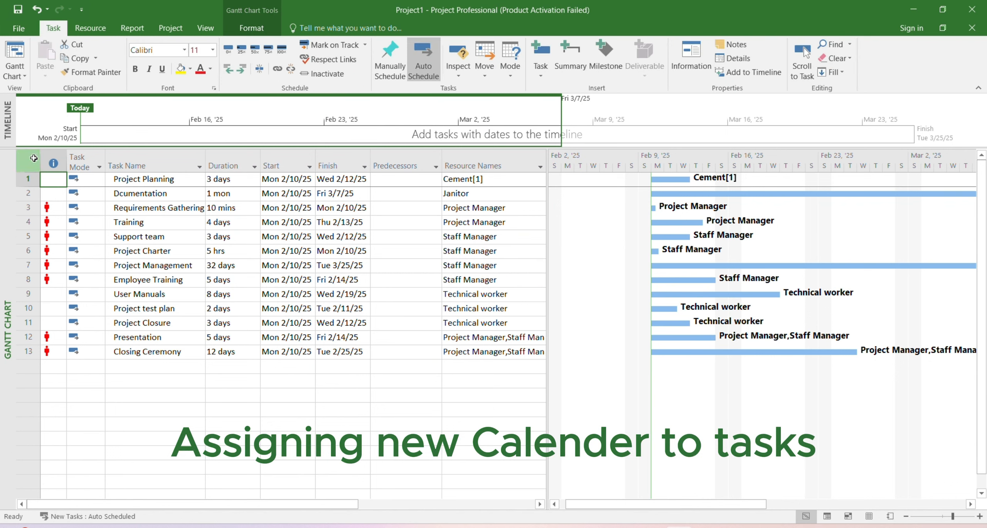
drag(28, 179, 51, 352)
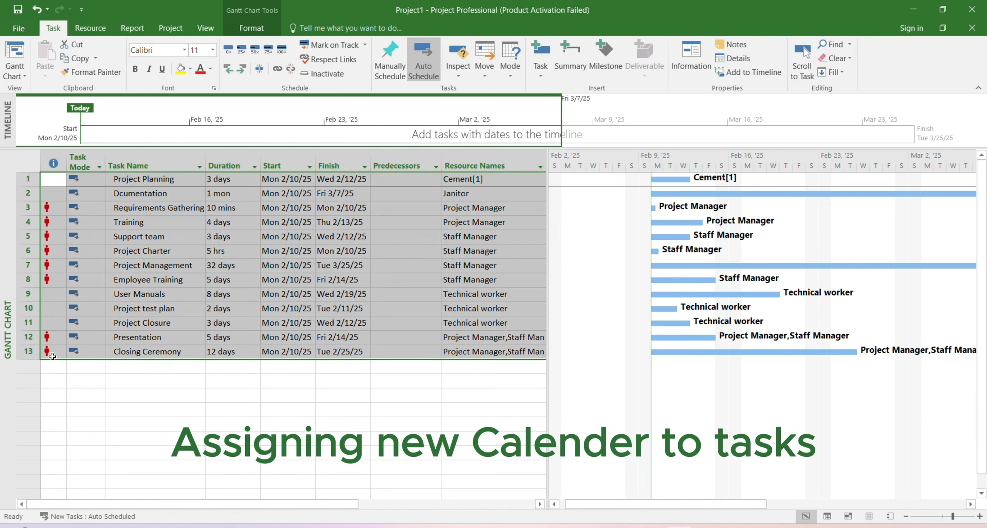
click(689, 62)
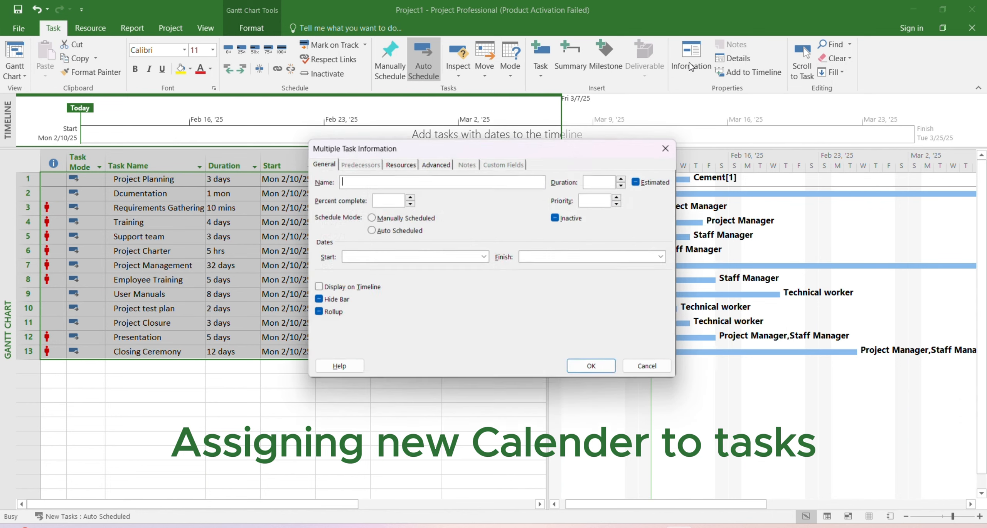
click(425, 164)
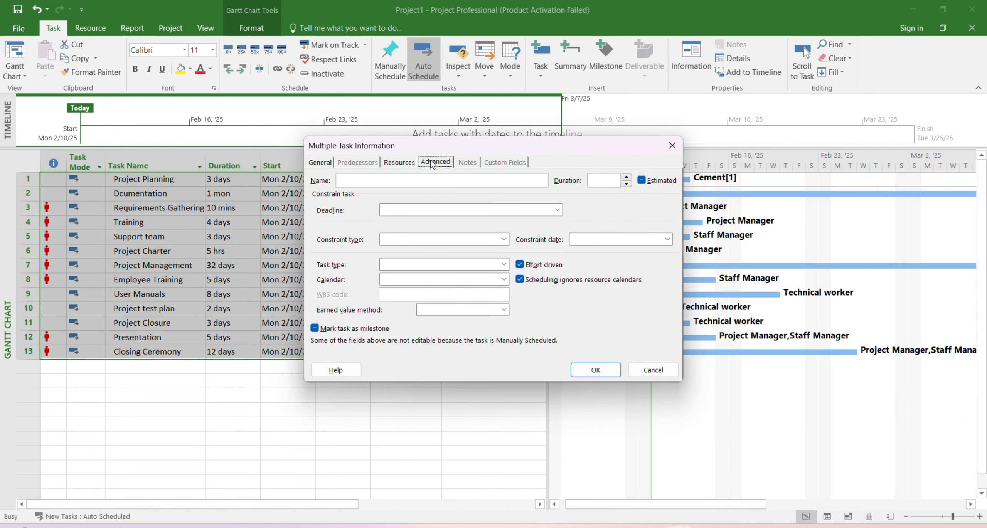
click(498, 282)
click(456, 321)
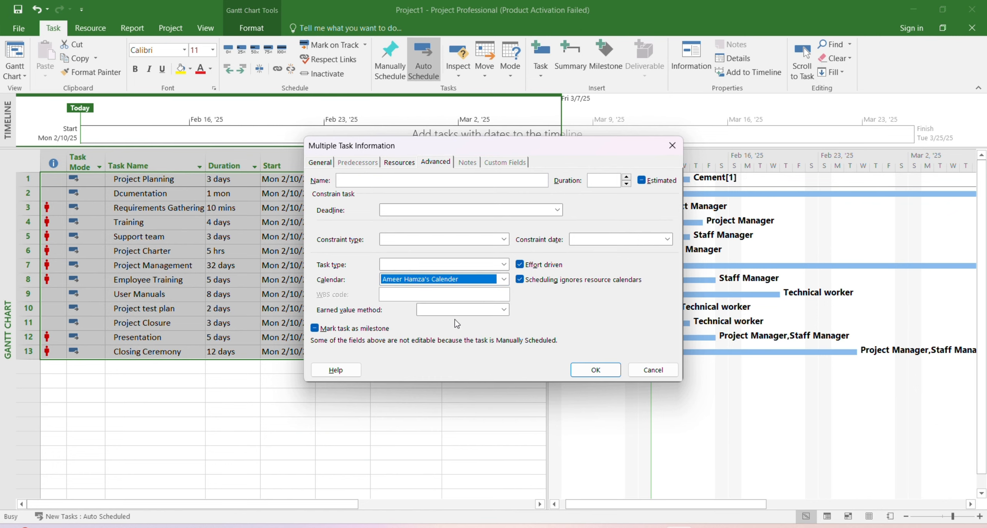
click(581, 372)
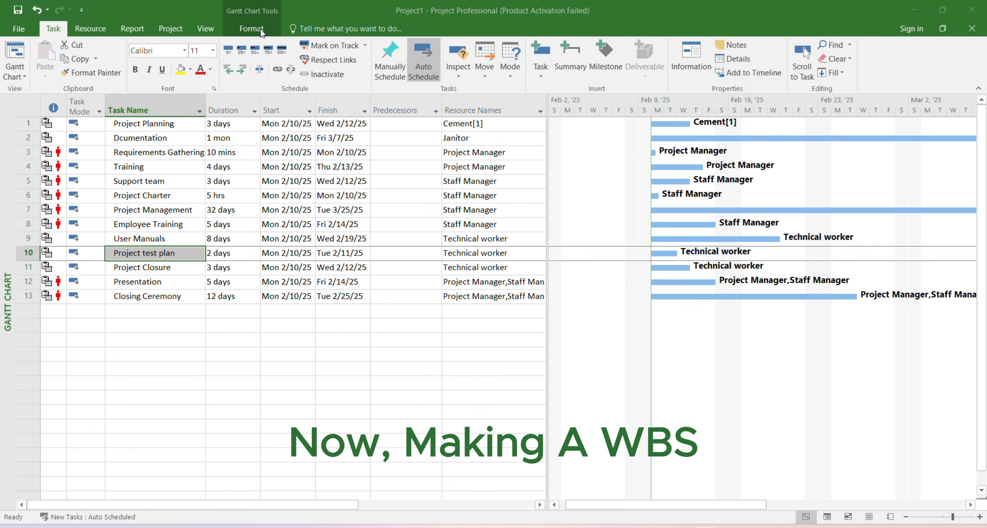
Show outline numbers in front of the task names
click(261, 29)
click(261, 31)
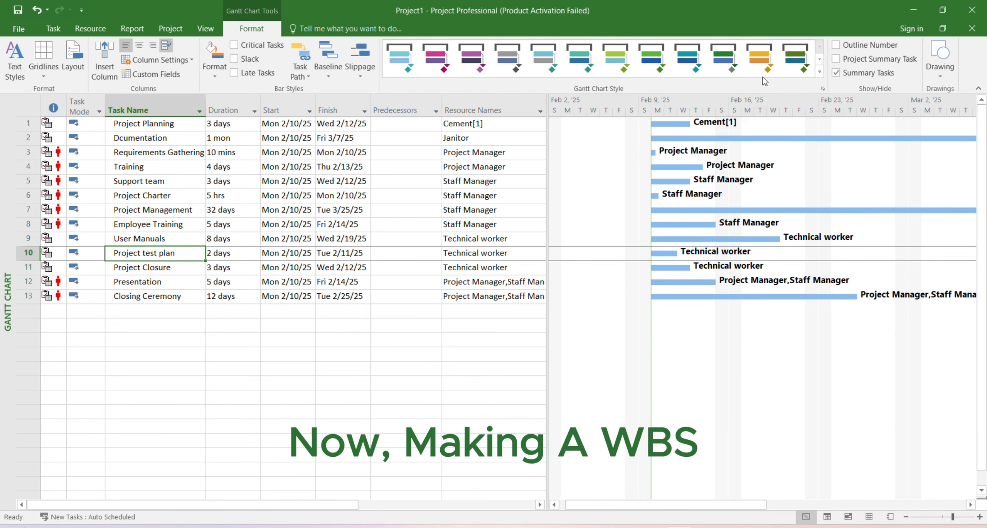
click(838, 47)
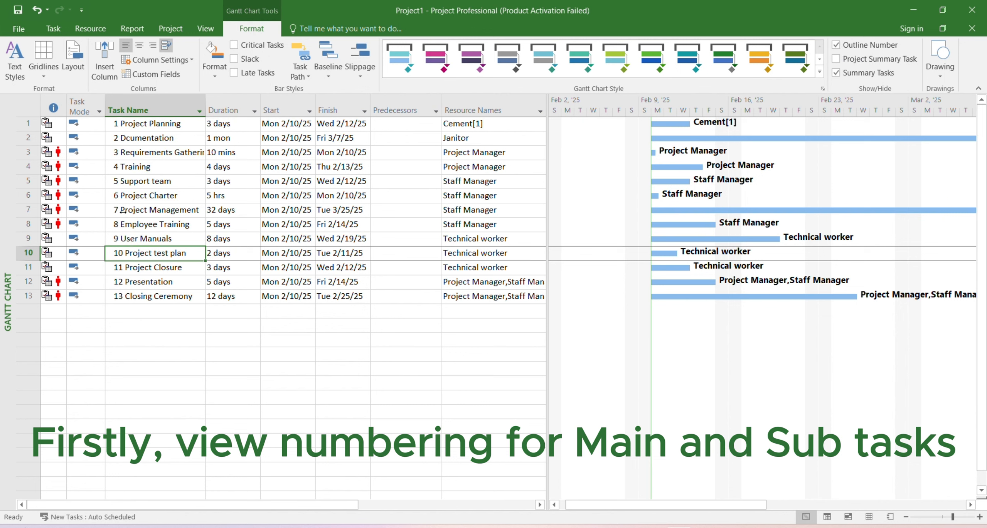
Indent tasks 2 to 5, Dcumentation to Support team, as subtasks of Project Planning
click(53, 31)
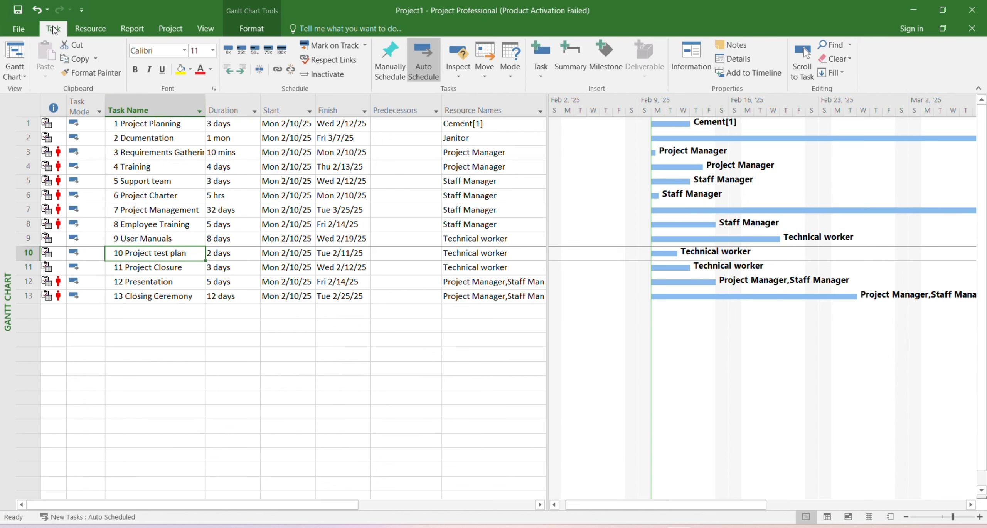
click(26, 138)
drag(26, 138, 19, 181)
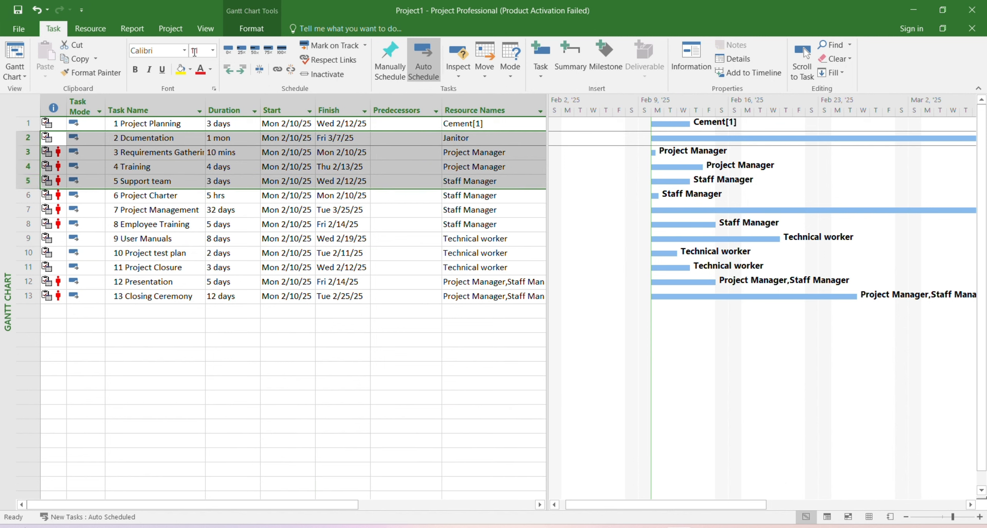
click(242, 70)
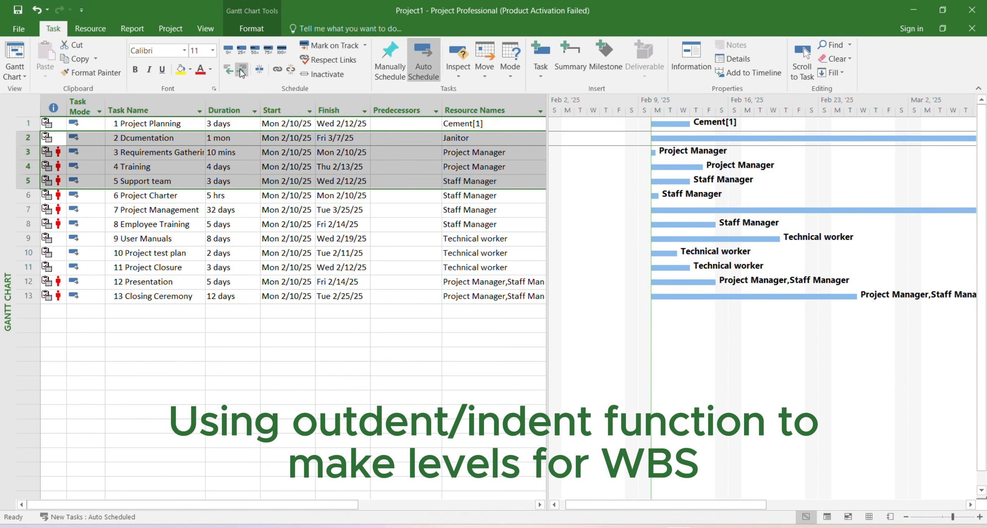
click(229, 70)
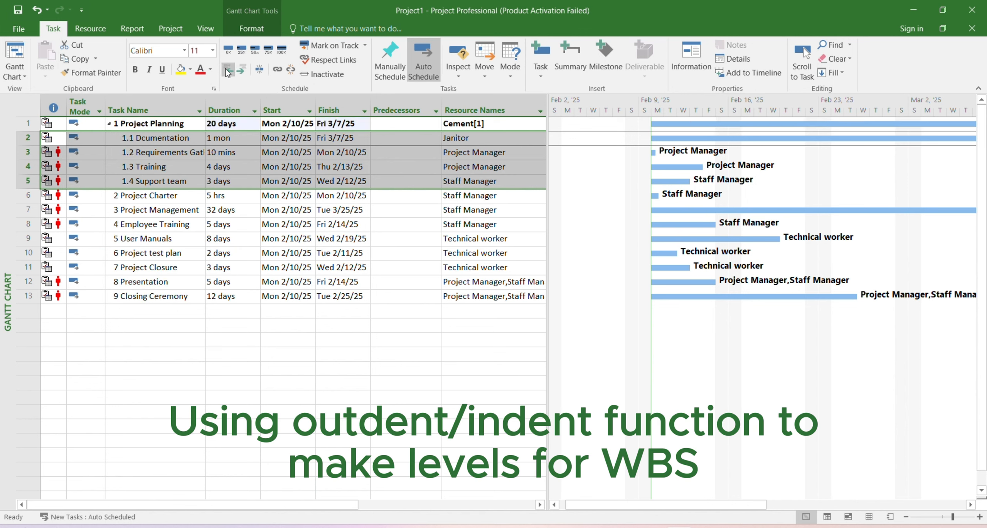
click(243, 71)
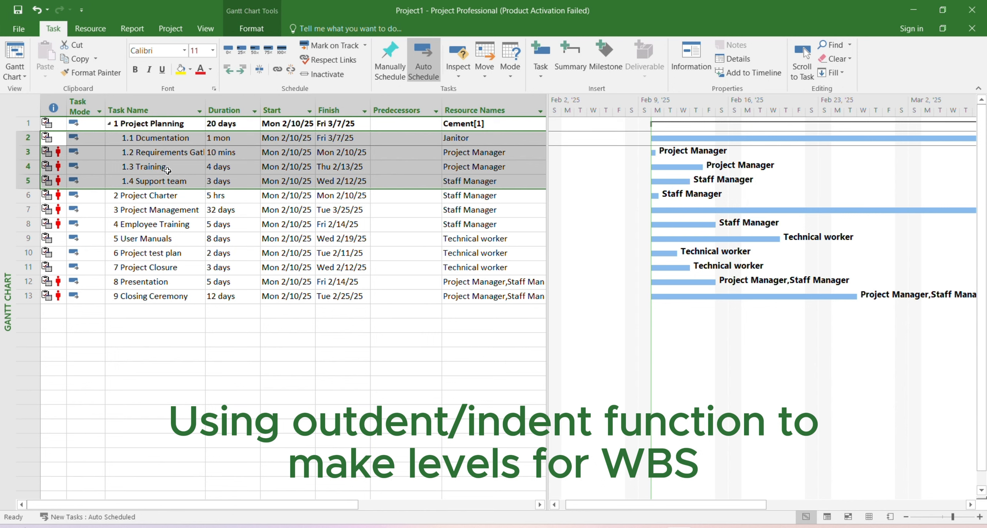
Indent Project Management, Employee Training and User Manuals under Project Charter, and Presentation and Closing Ceremony under Project Closure
drag(26, 210, 22, 237)
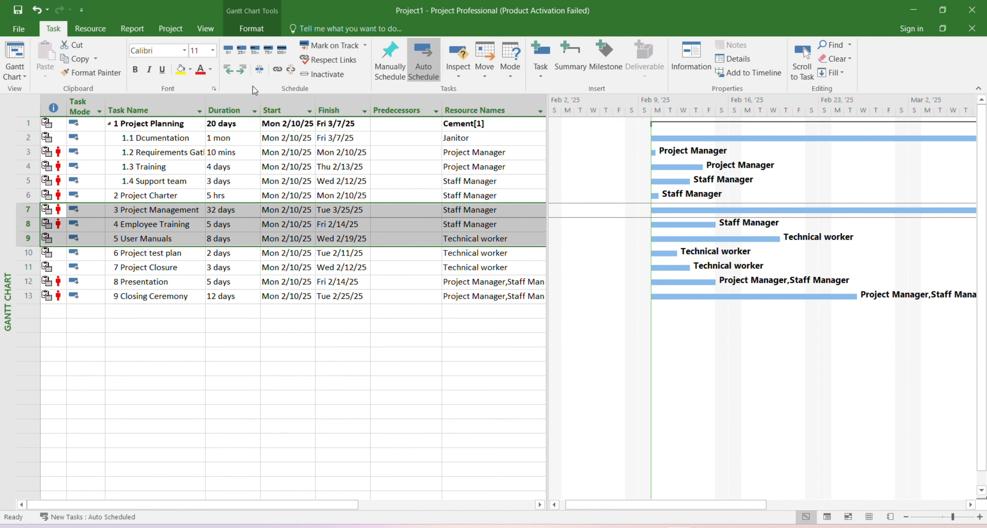
click(242, 68)
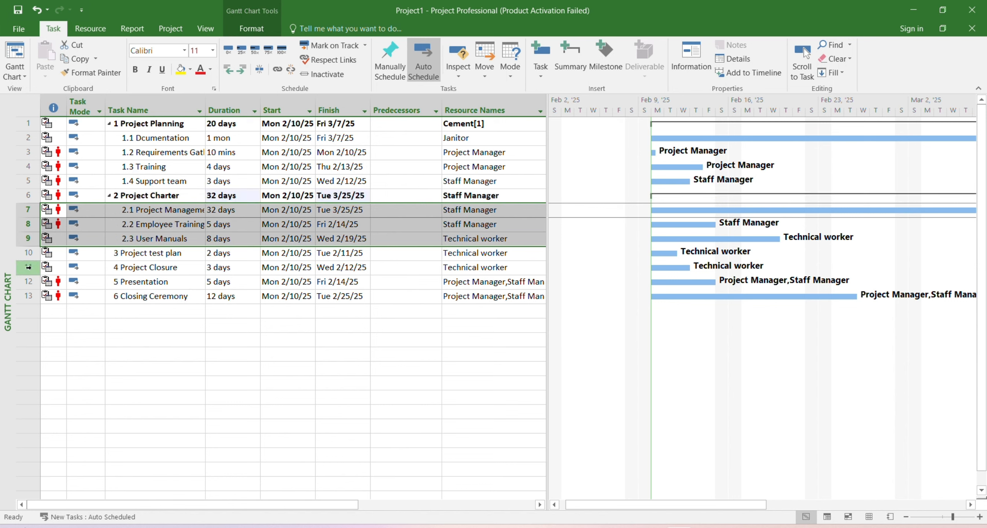
drag(27, 281, 16, 299)
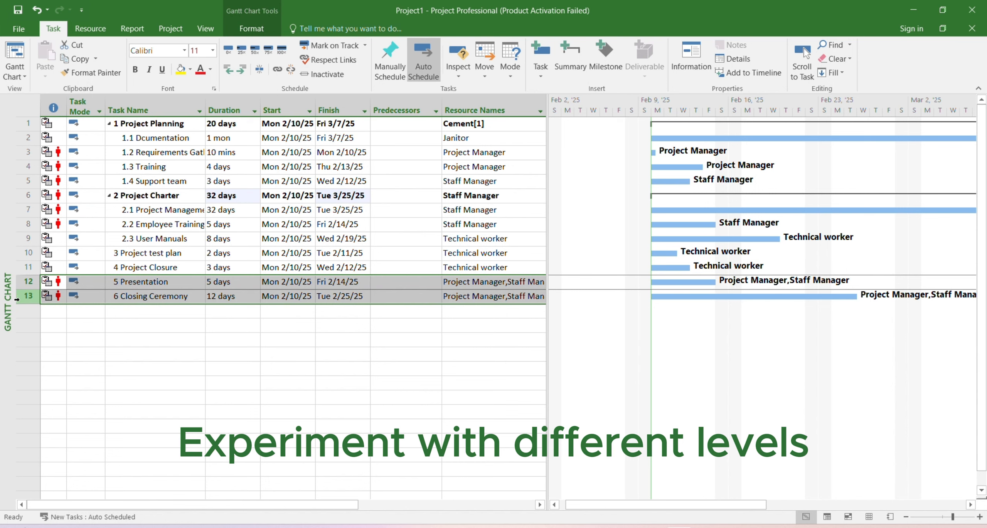
click(245, 75)
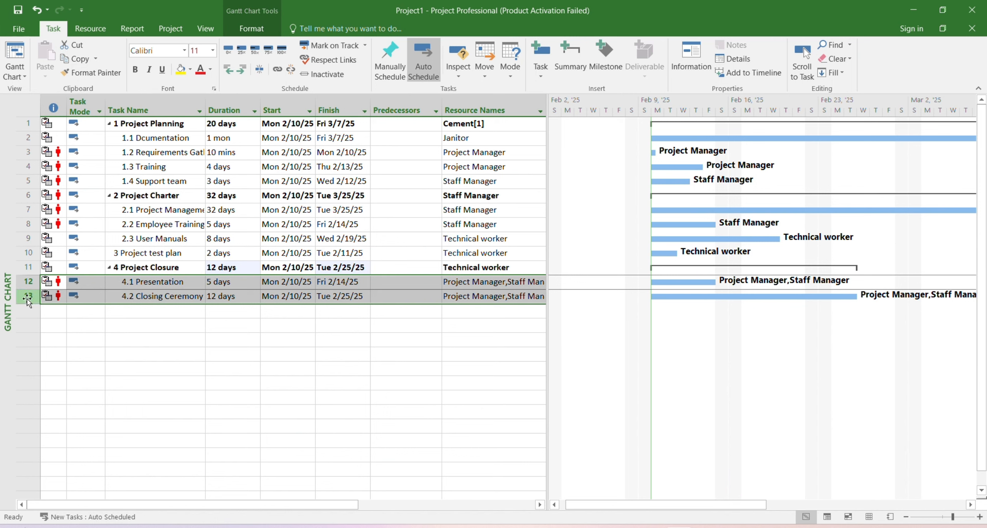
Indent Closing Ceremony one more level as a subtask of Presentation
click(73, 266)
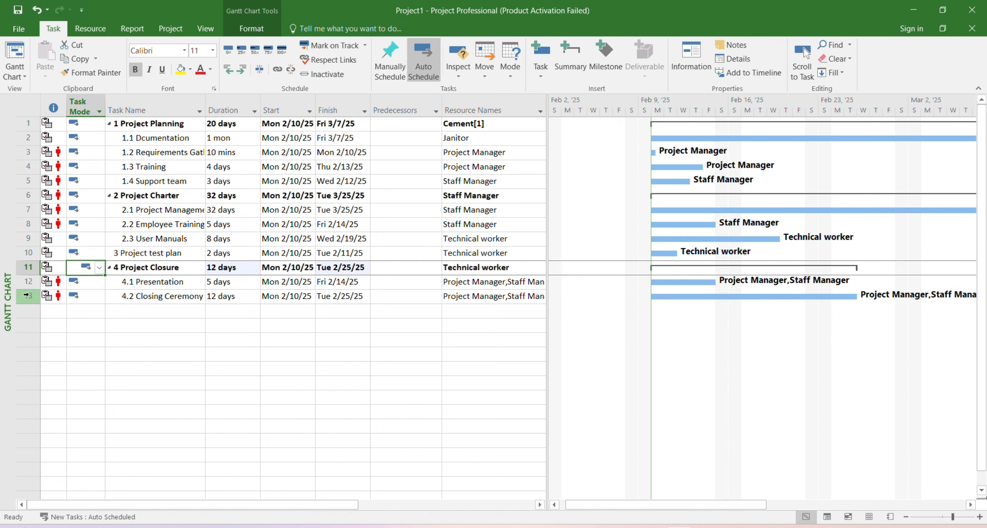
click(29, 296)
click(241, 70)
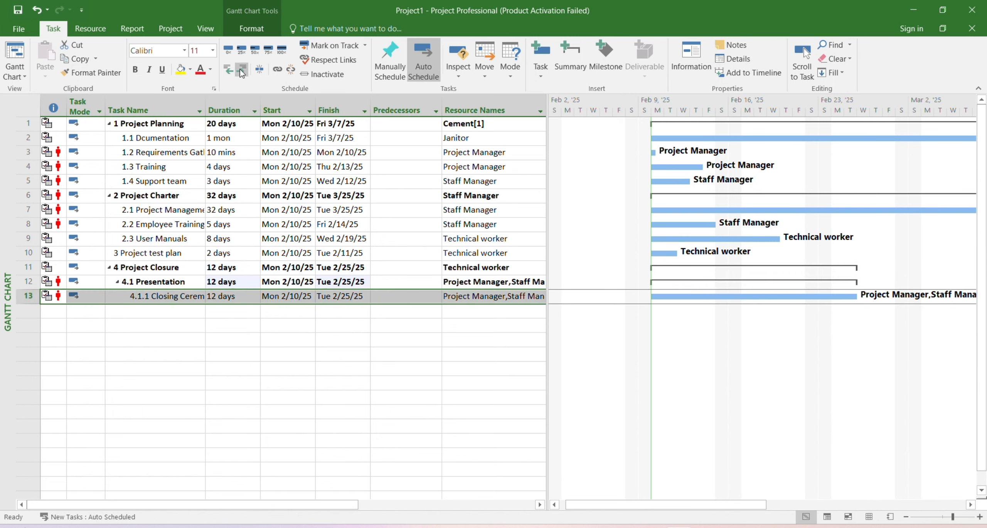
View the task outline at Level 1 and at Level 2
click(199, 24)
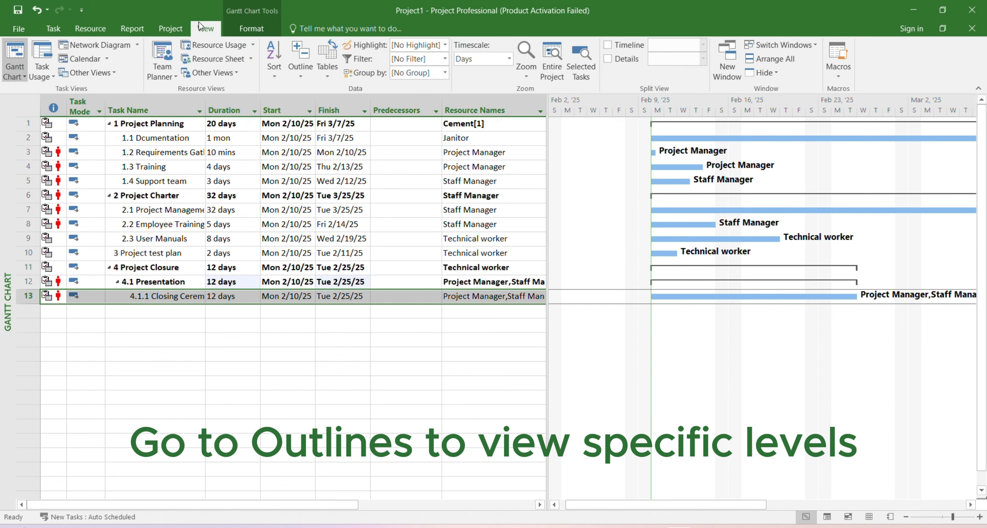
click(301, 72)
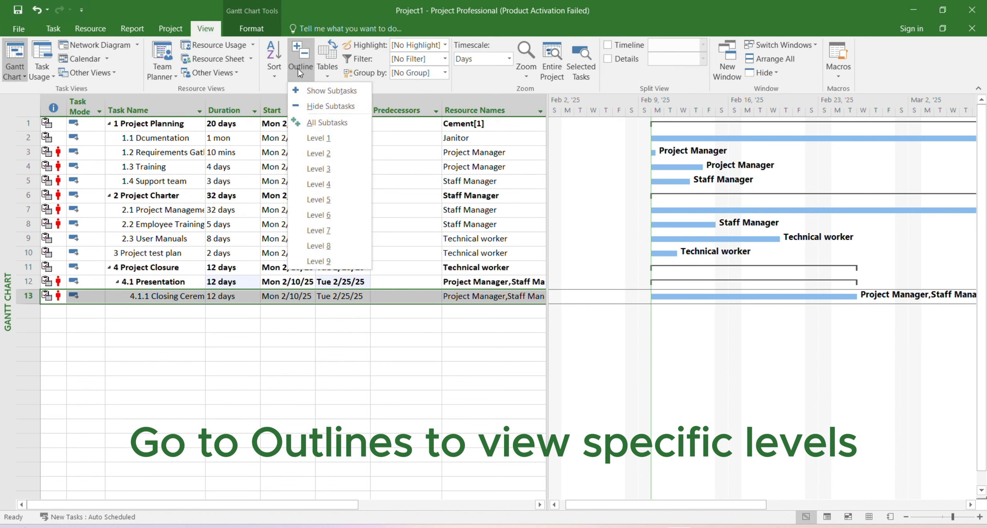
click(319, 138)
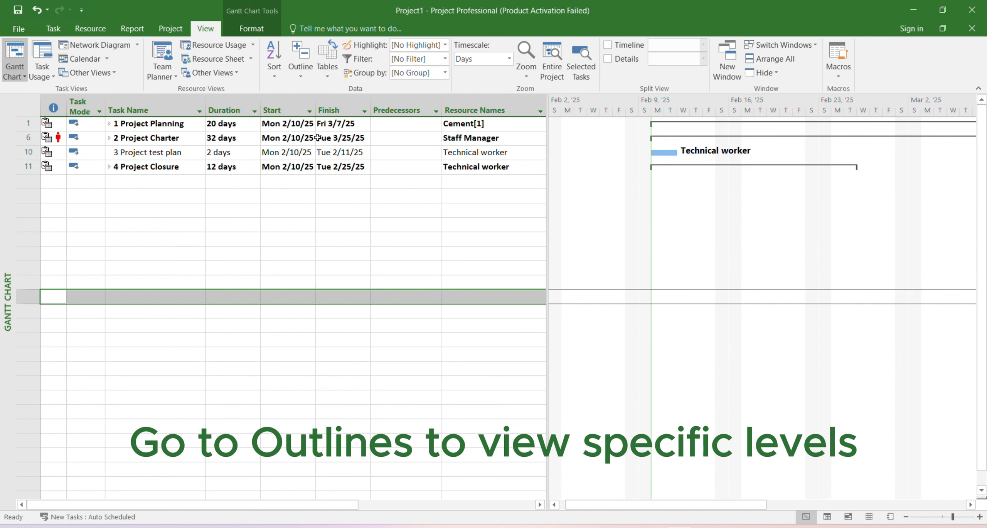
click(301, 73)
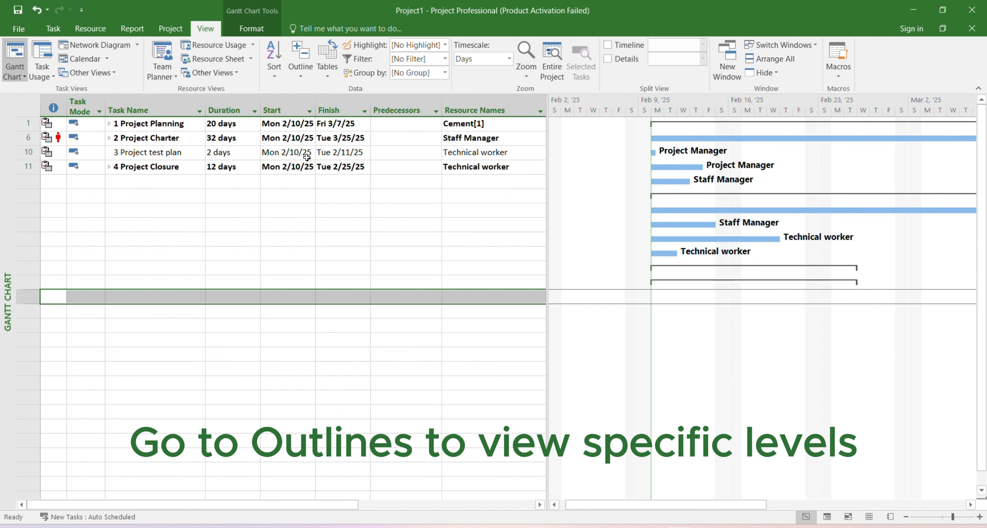
click(309, 155)
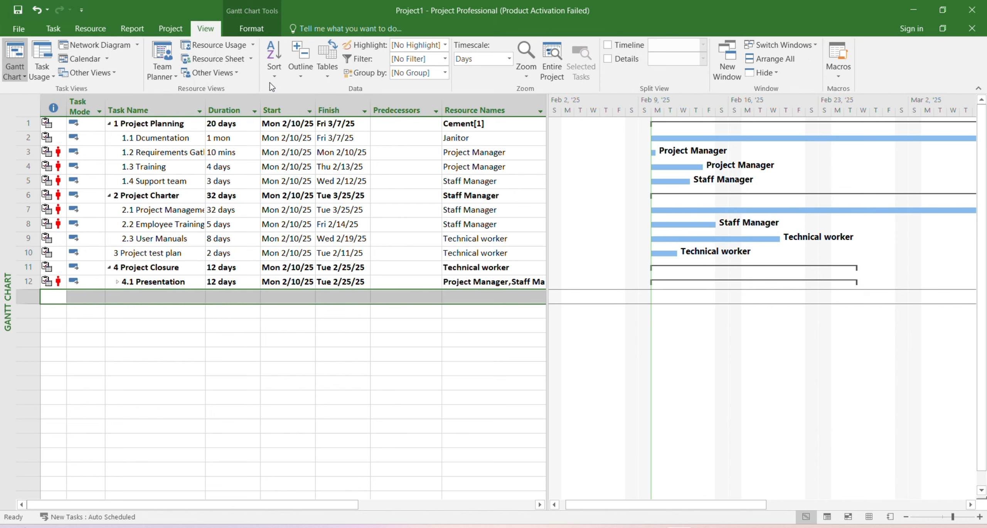
Collapse the outline to Level 1 and fill the four main task rows with dark green
click(303, 65)
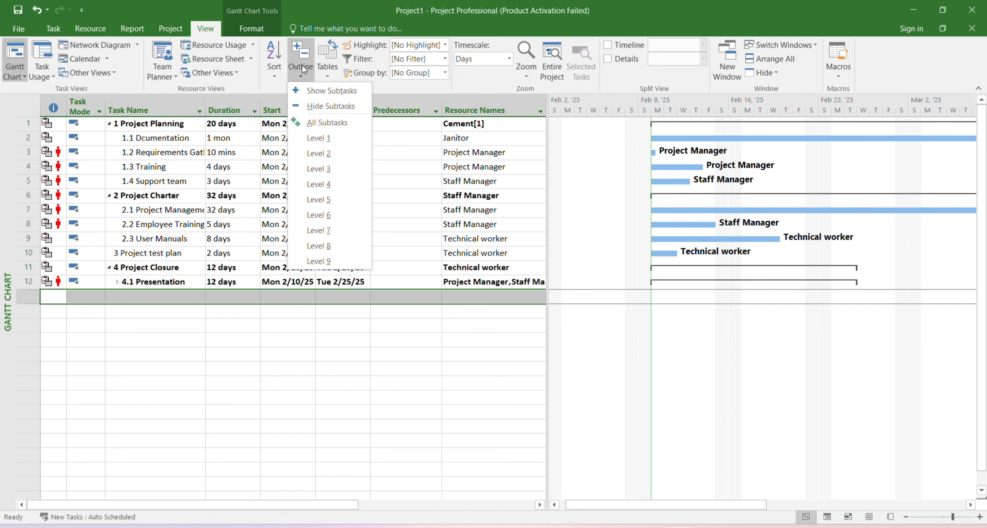
click(312, 137)
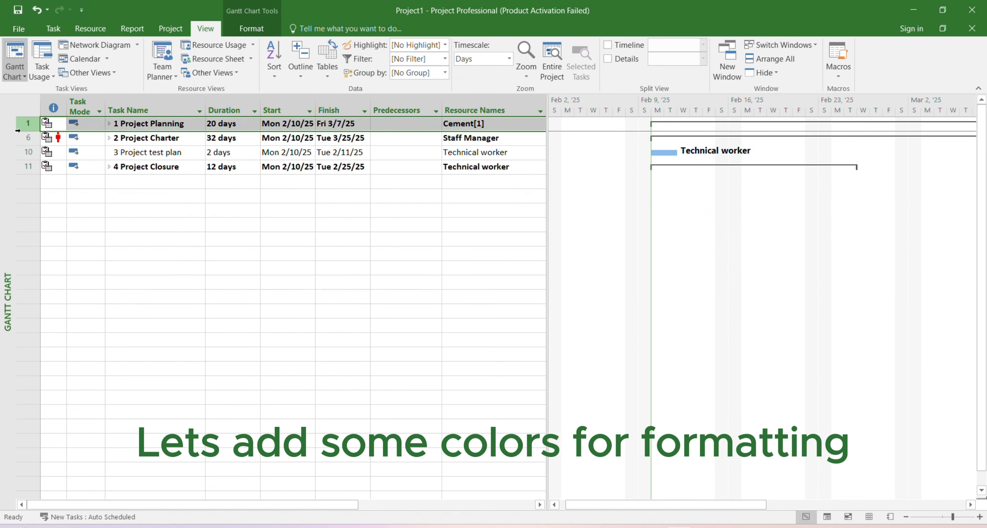
drag(18, 130, 21, 166)
click(54, 31)
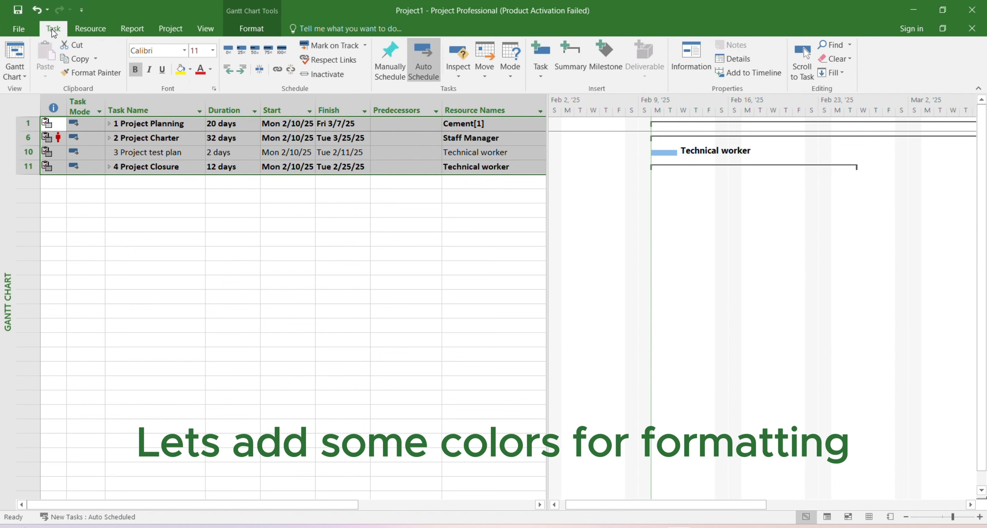
click(190, 69)
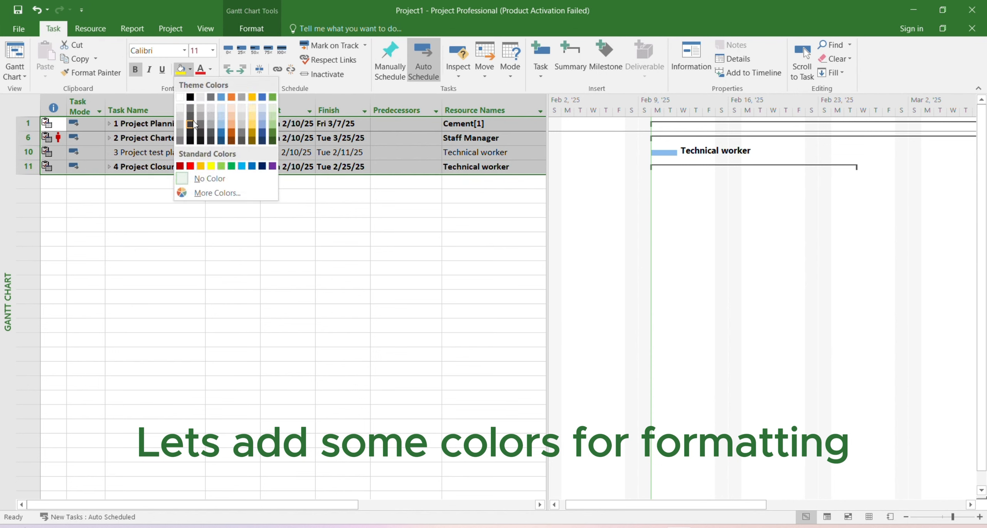
click(272, 140)
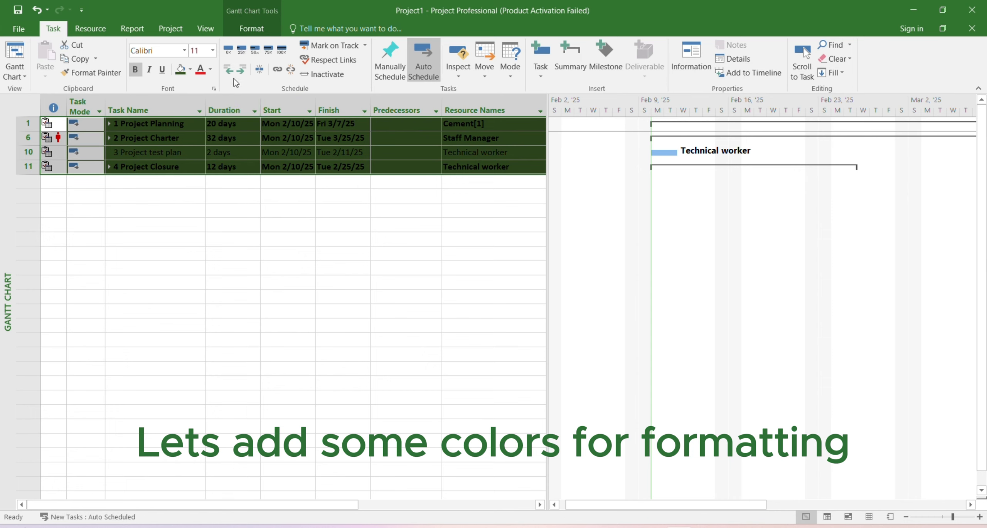
Set the text of the four main task rows to white and make all of it bold
click(210, 71)
click(200, 111)
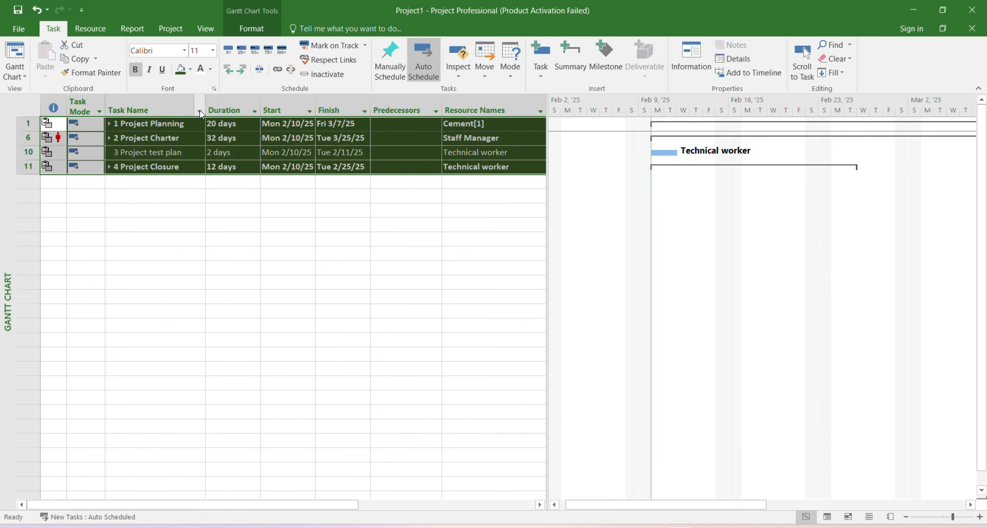
click(135, 70)
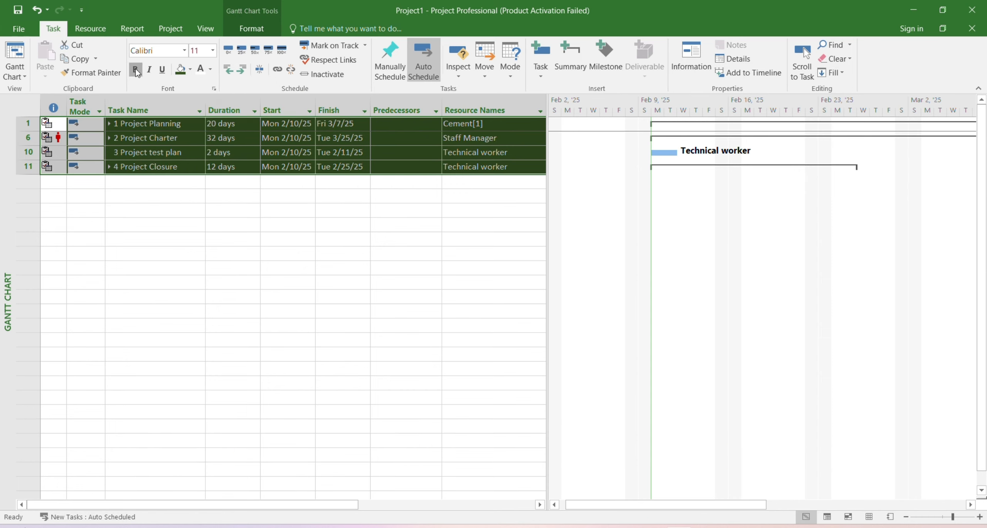
click(135, 70)
click(240, 153)
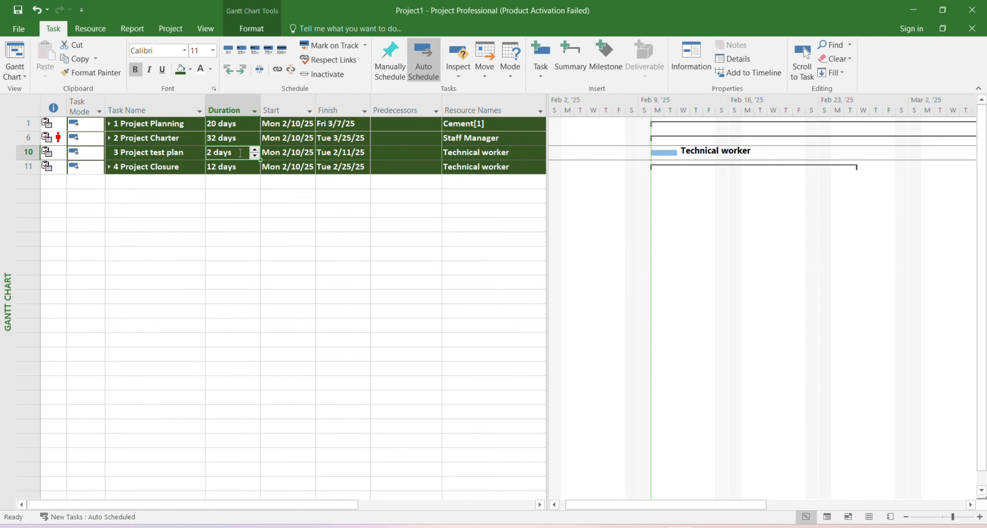
Expand the outline to Level 2 and fill the subtask rows under Project Planning, Project Charter and Project Closure with light green
click(205, 28)
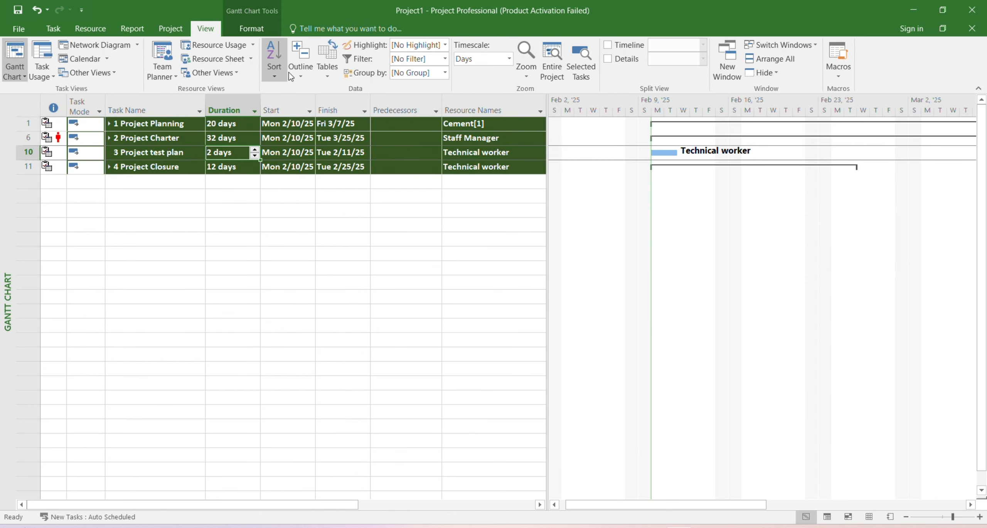
click(320, 148)
drag(28, 138, 28, 239)
click(48, 31)
click(190, 72)
click(273, 103)
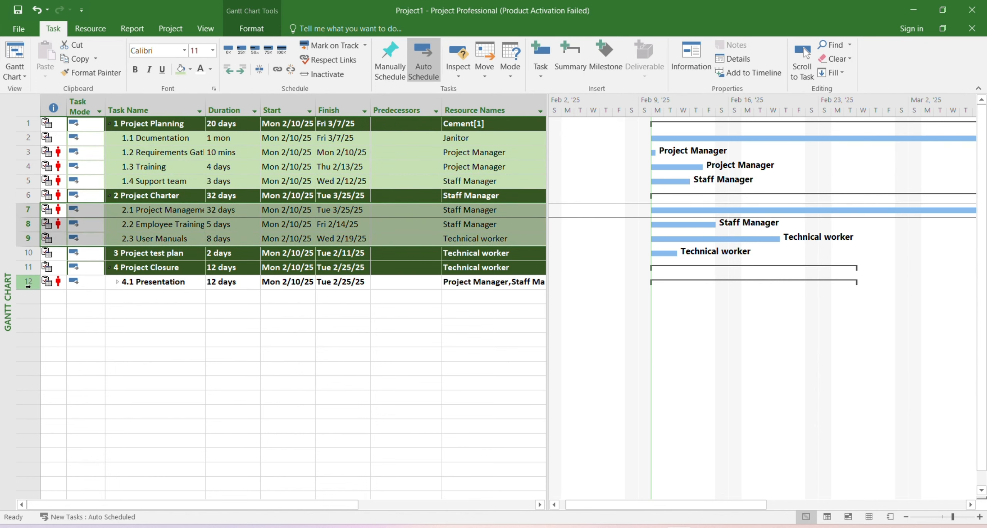
click(27, 282)
click(181, 69)
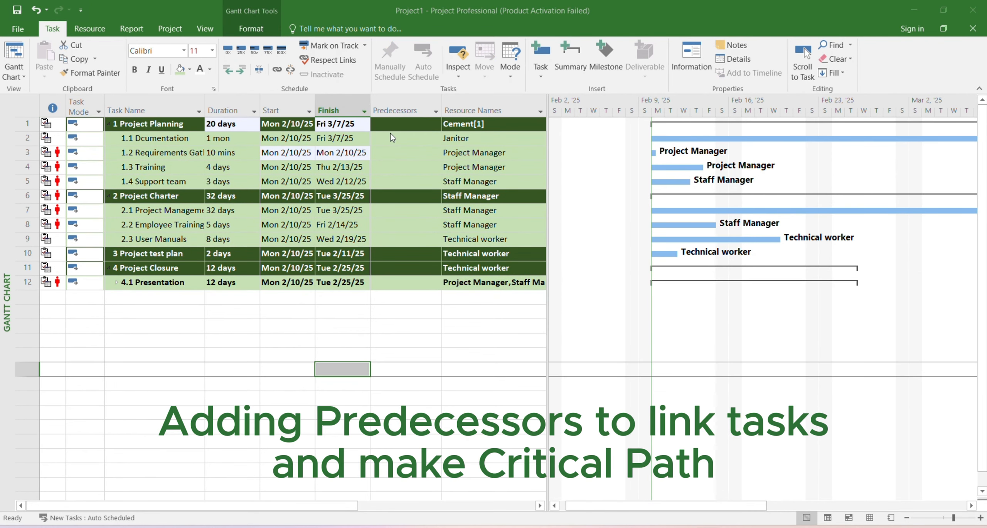
Try to set task 1, Project Planning, as the predecessor of its own subtask 1.1
click(392, 137)
text(1)
key(Return)
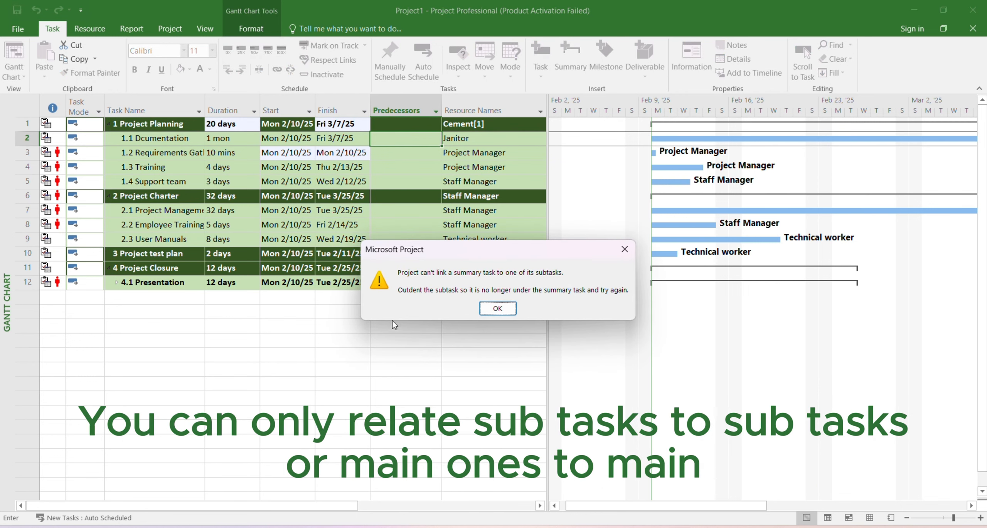
click(488, 310)
key(BackSpace)
key(Return)
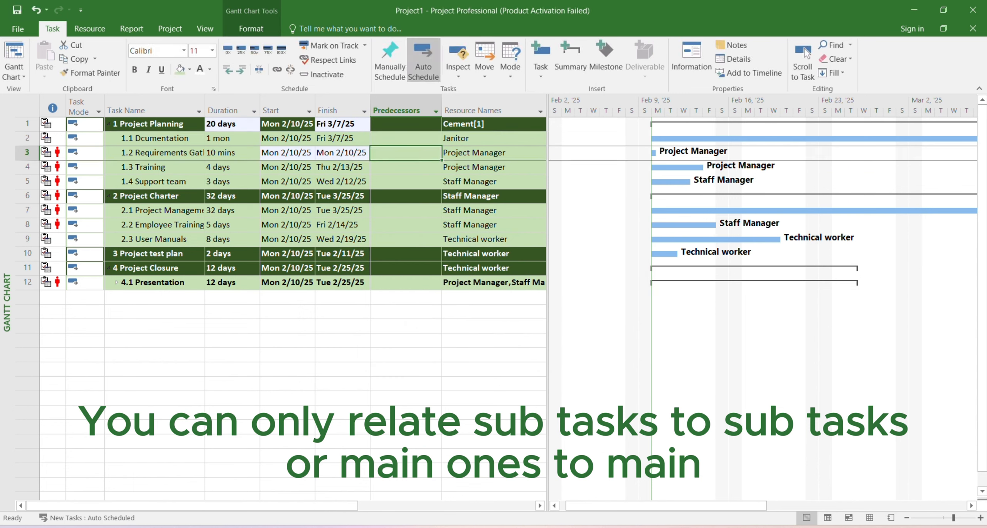
Write a note below the task list stating that subtasks cannot be related to main tasks, only sub to sub or main to main
click(143, 312)
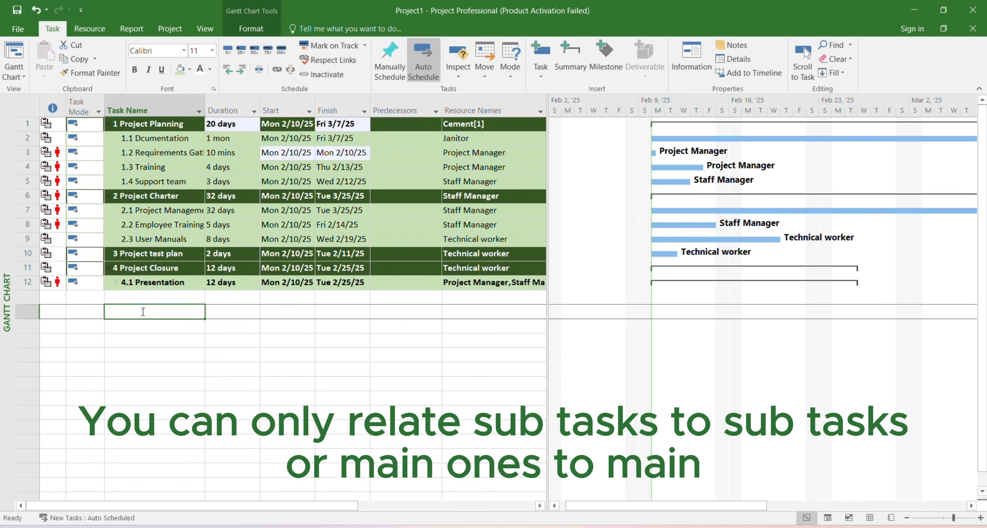
text(NOTE: YOU CANNOT RELATE)
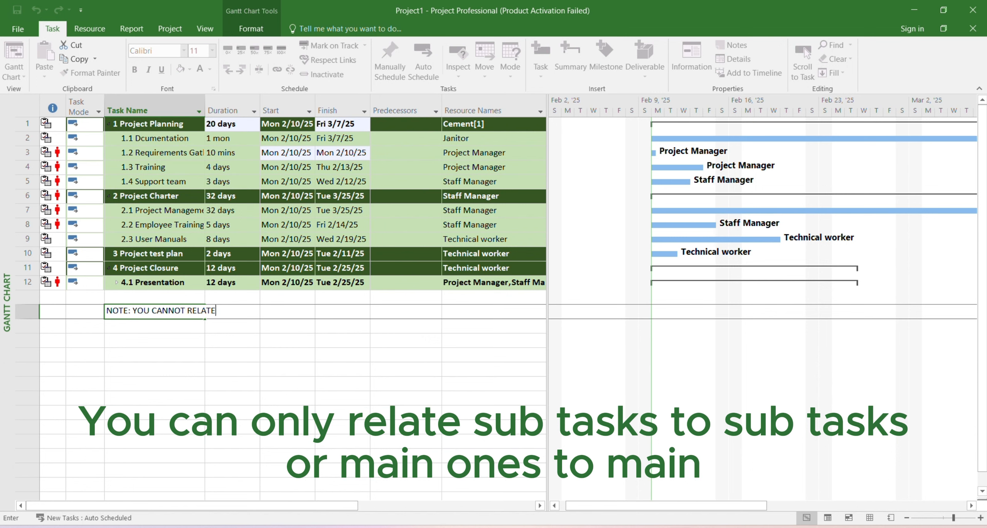
text( A SUBTASK TO A MAIN TASK, ONLY RE)
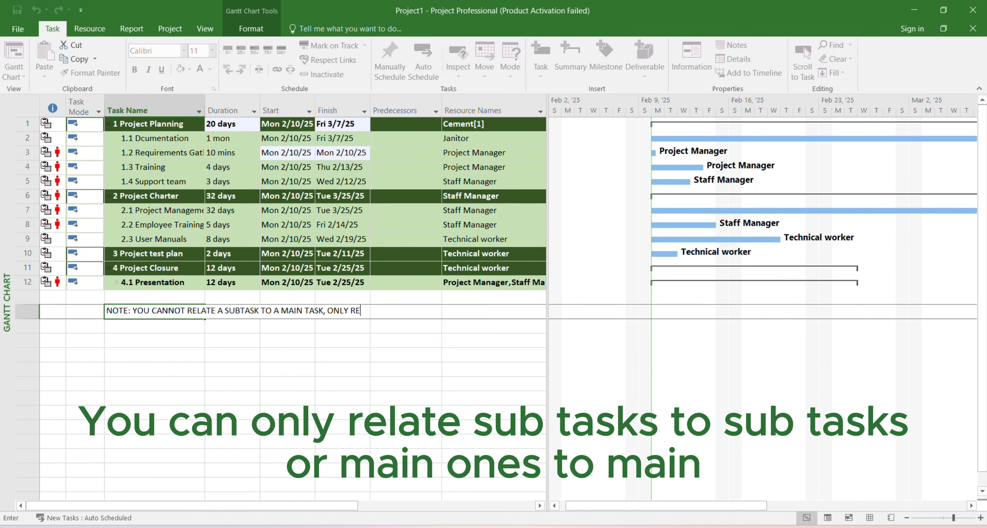
text(LATE SUB TO SUB OR MAIN TO MAIN)
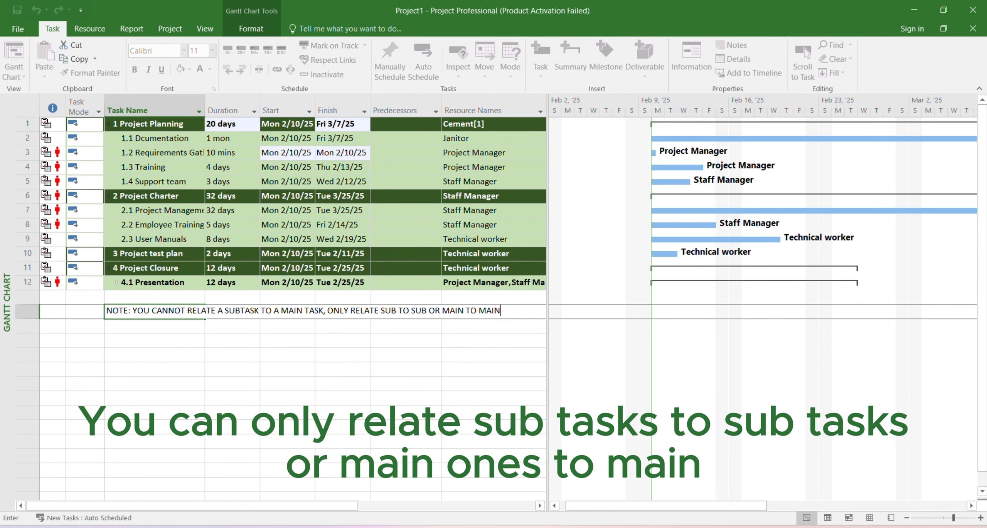
Erase the note below the task list and delete the stray task row 4.2
key(BackSpace)
key(BackSpace)
key(BackSpace)
key(BackSpace)
key(BackSpace)
key(BackSpace)
key(BackSpace)
key(BackSpace)
key(BackSpace)
key(BackSpace)
key(BackSpace)
key(BackSpace)
key(BackSpace)
key(BackSpace)
key(BackSpace)
key(BackSpace)
key(BackSpace)
key(BackSpace)
key(BackSpace)
key(BackSpace)
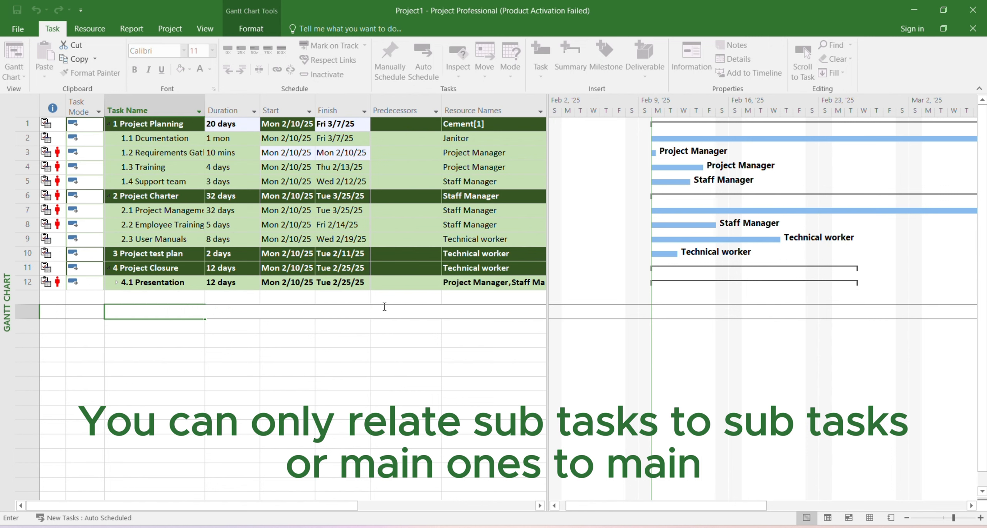
click(199, 358)
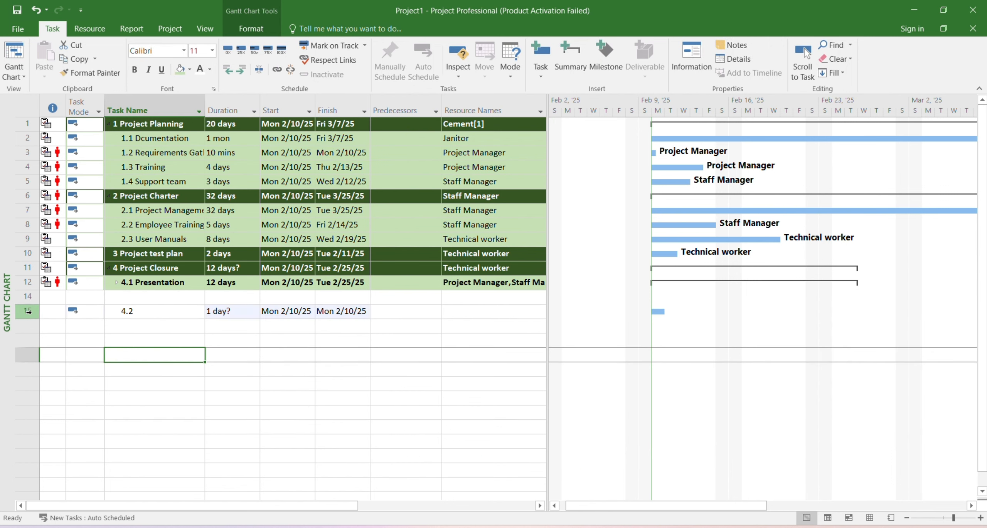
click(28, 312)
key(Delete)
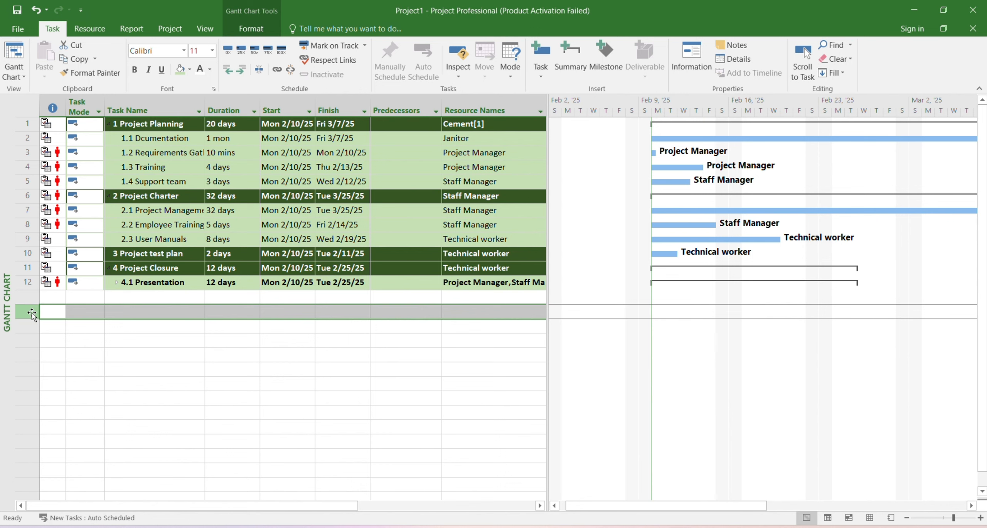
Set the predecessors of the Project Planning subtasks: 2 for subtask 1.2, 2 for 1.3 Training and 4 for 1.4 Support team
click(381, 147)
text(2)
key(Return)
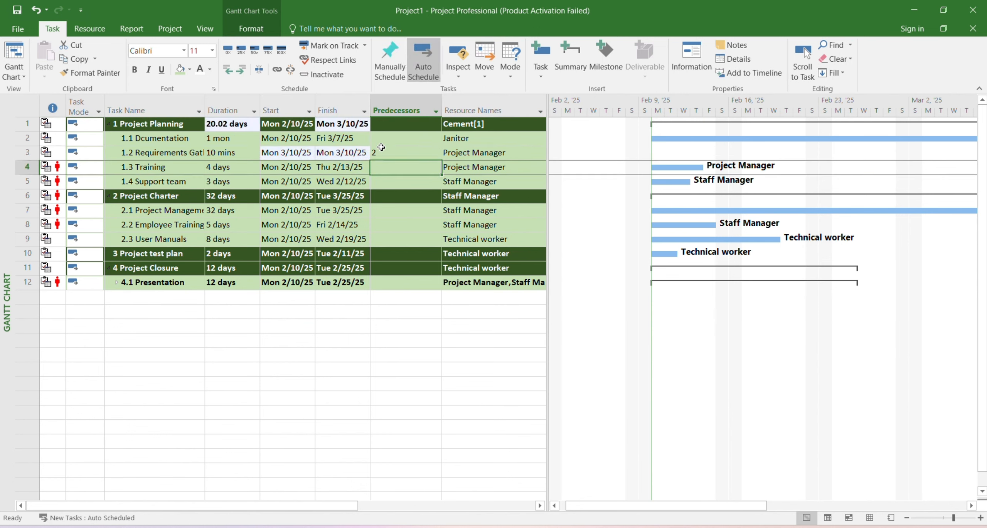
text(2)
key(Return)
text(4)
key(Return)
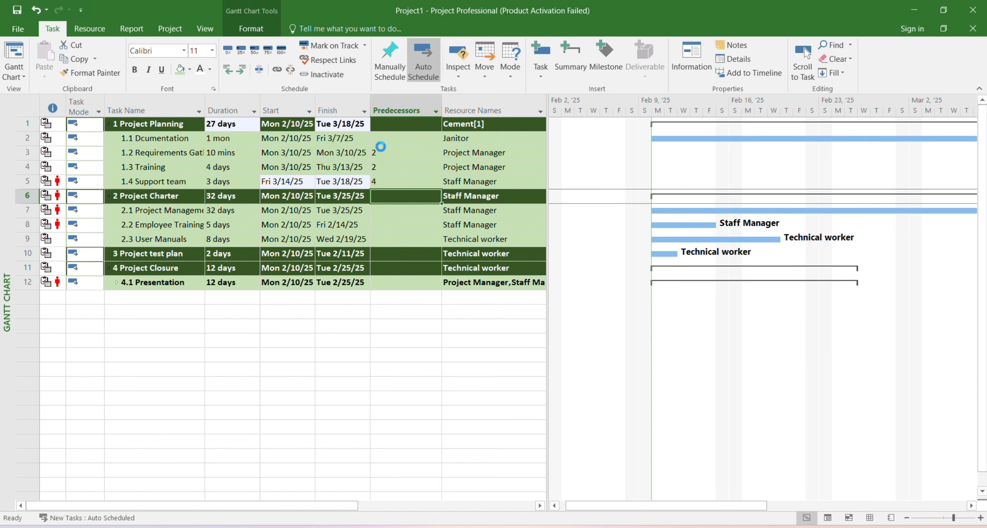
Set the predecessors of the Project Charter subtasks: 5 for subtask 2.1, 7 for 2.2 and 7 for 2.3 User Manuals
click(389, 209)
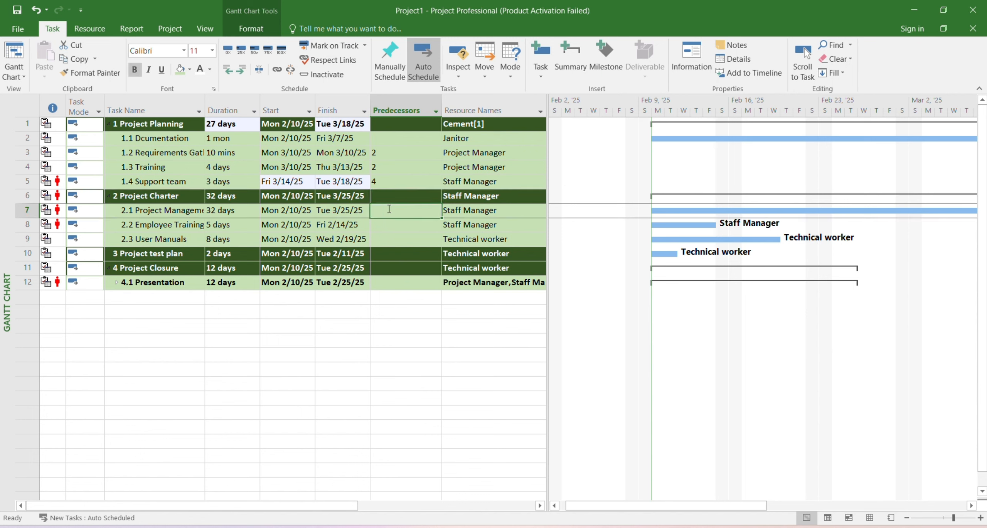
text(5)
key(Return)
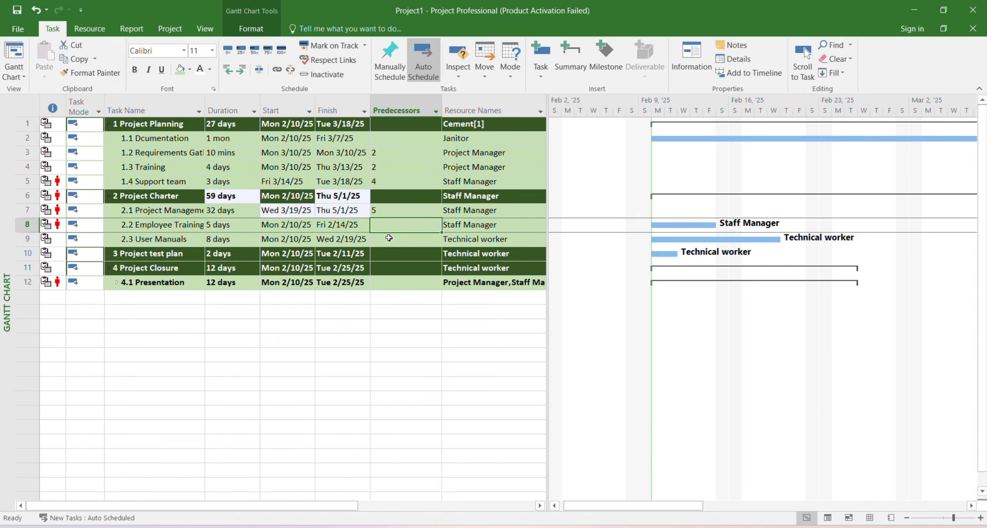
text(7)
key(Return)
text(7)
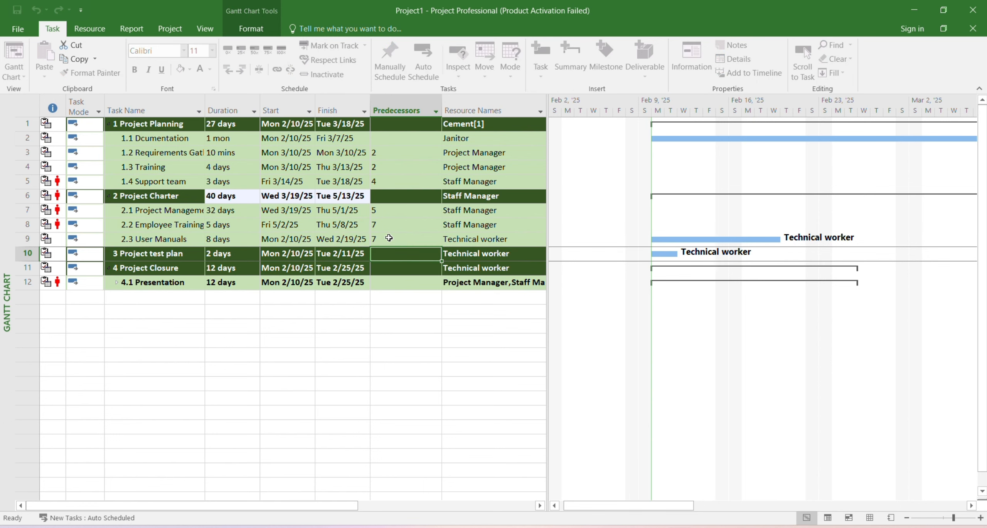
key(Return)
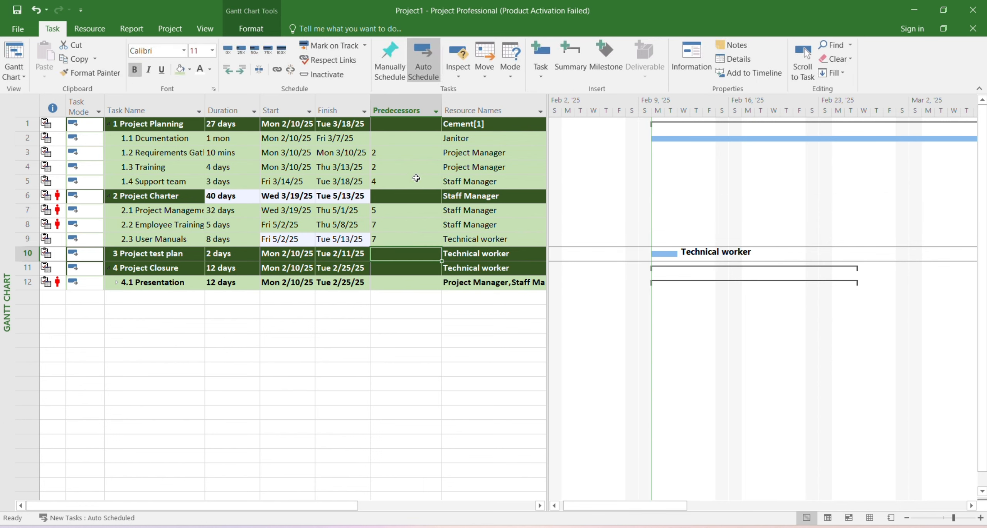
Set predecessor 6 for Project test plan and predecessor 9 for subtask 4.1 Presentation
text(6)
key(Return)
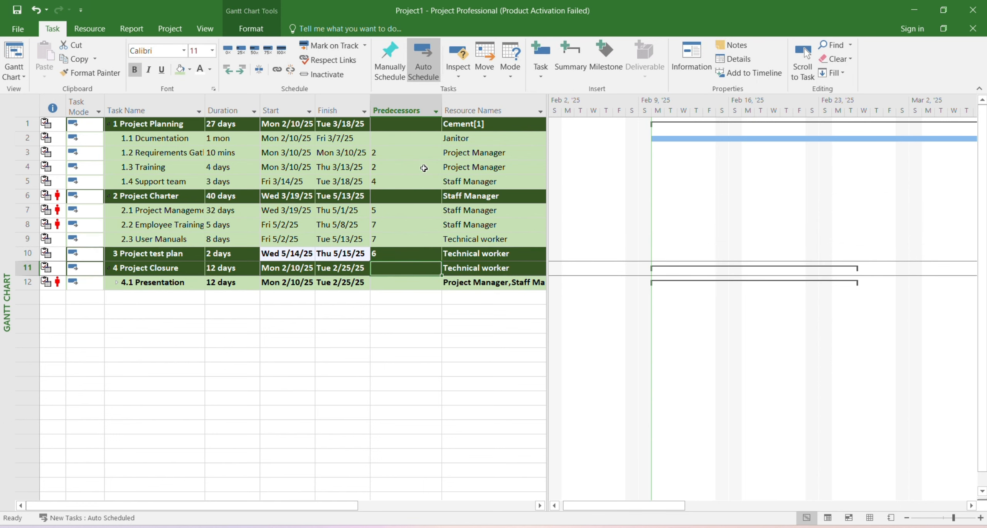
click(388, 282)
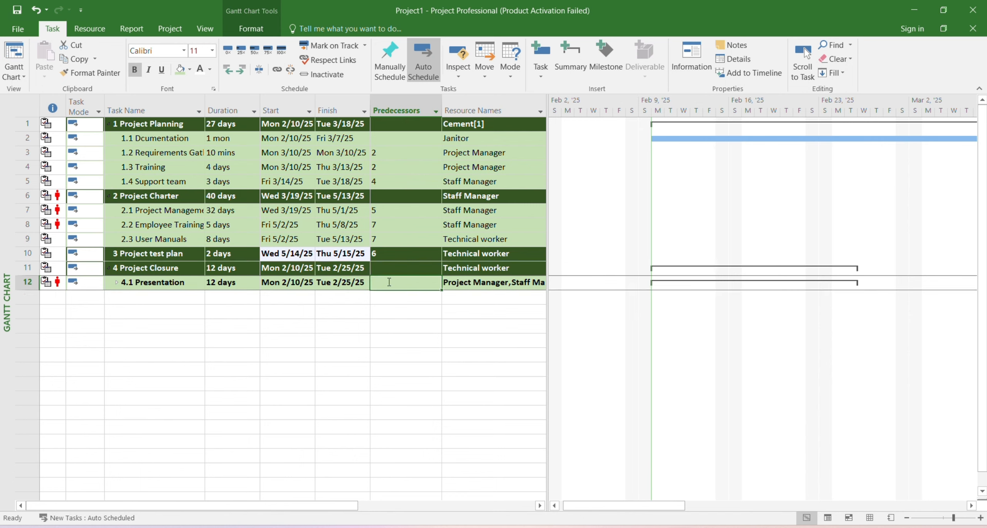
text(9)
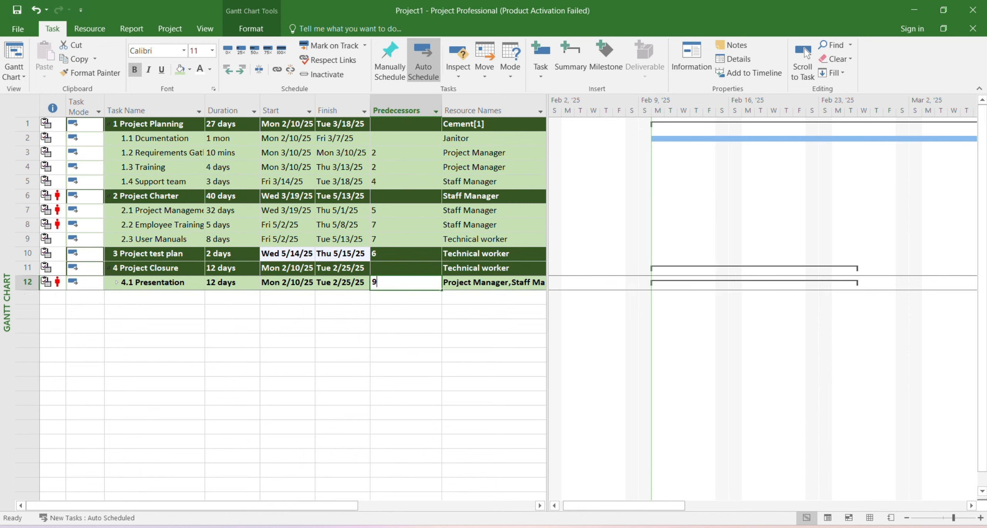
key(Return)
Set predecessor 10 for main task Project Closure and predecessor 1 for main task Project Charter
click(389, 269)
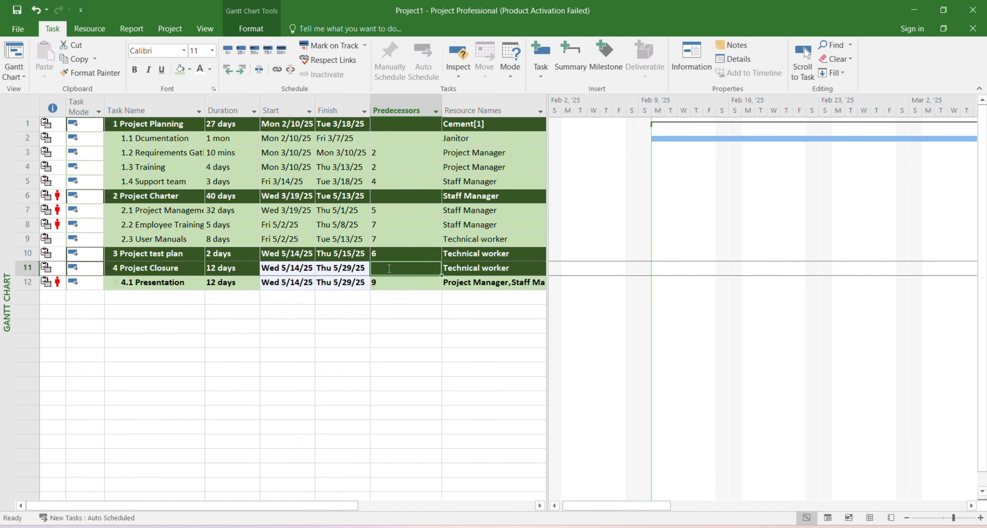
text(10)
key(Return)
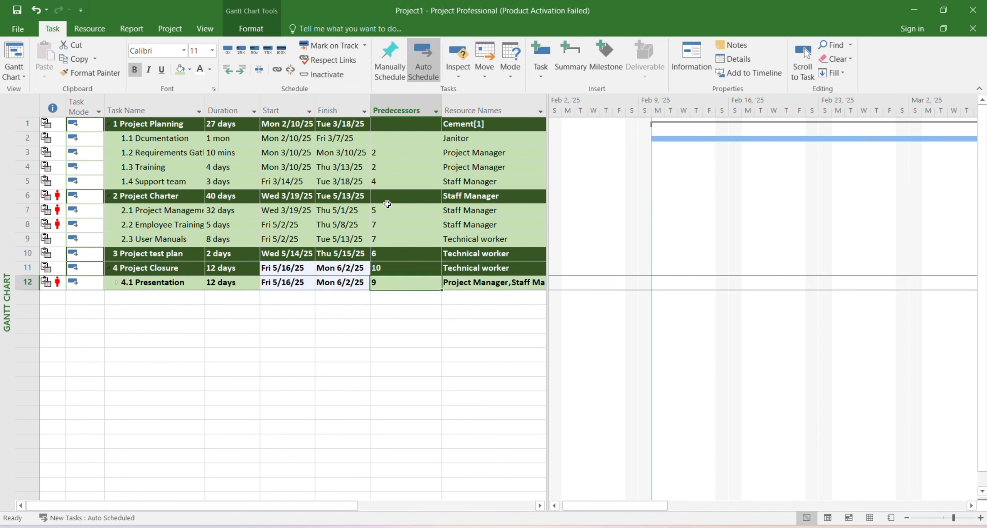
click(390, 198)
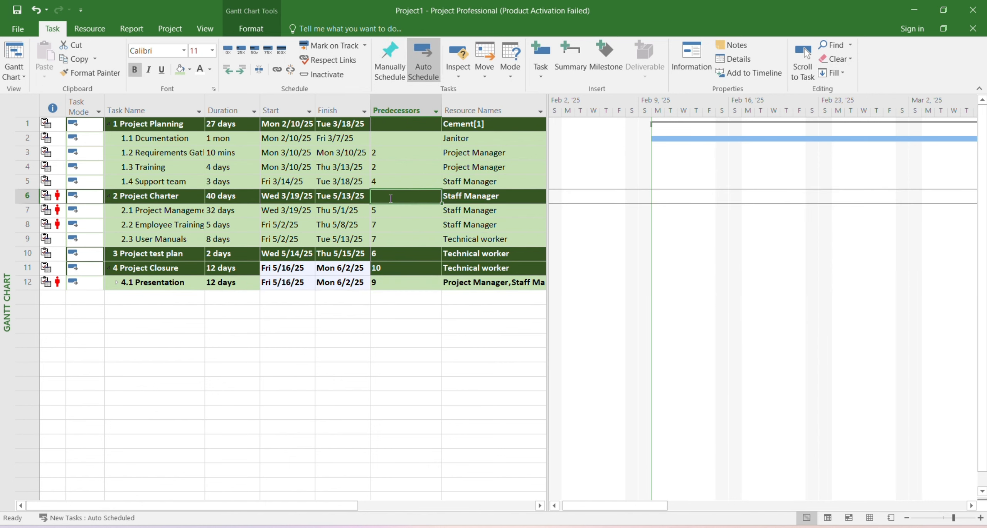
text(1)
key(Return)
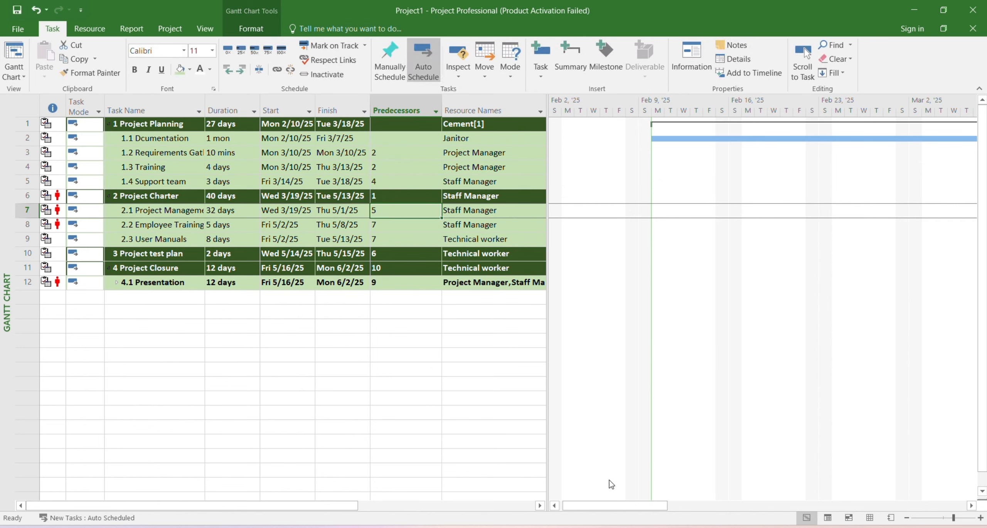
Highlight the critical tasks in the Gantt chart and bring the whole critical path into view
click(235, 33)
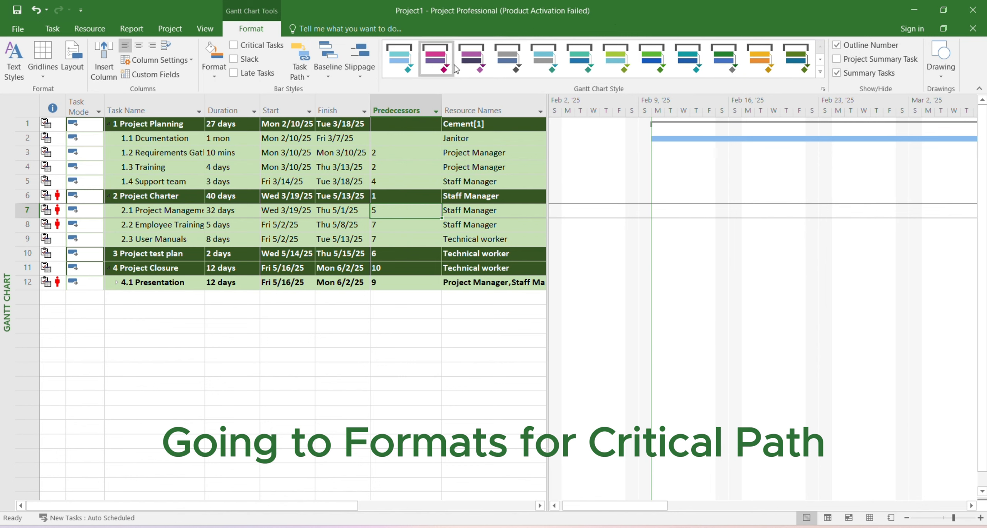
click(233, 45)
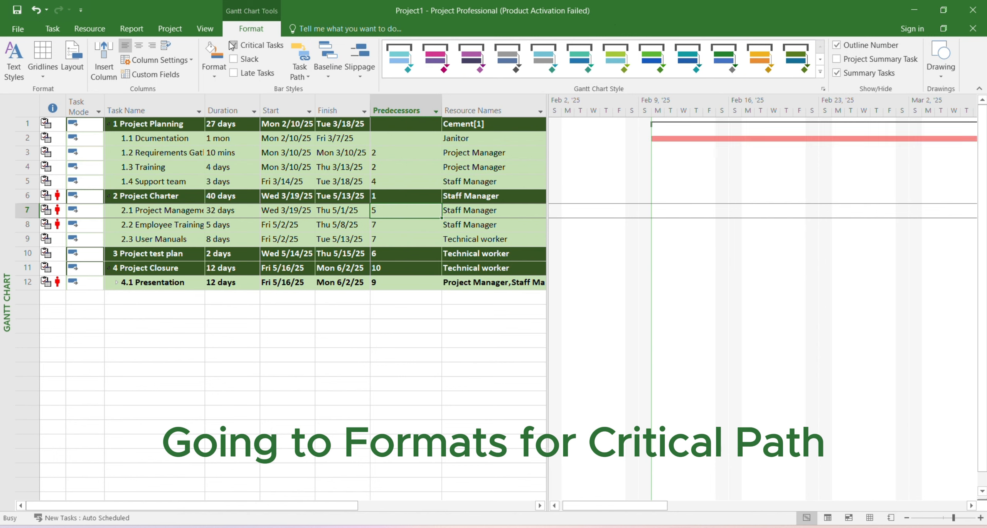
scroll(697, 203, down, 3)
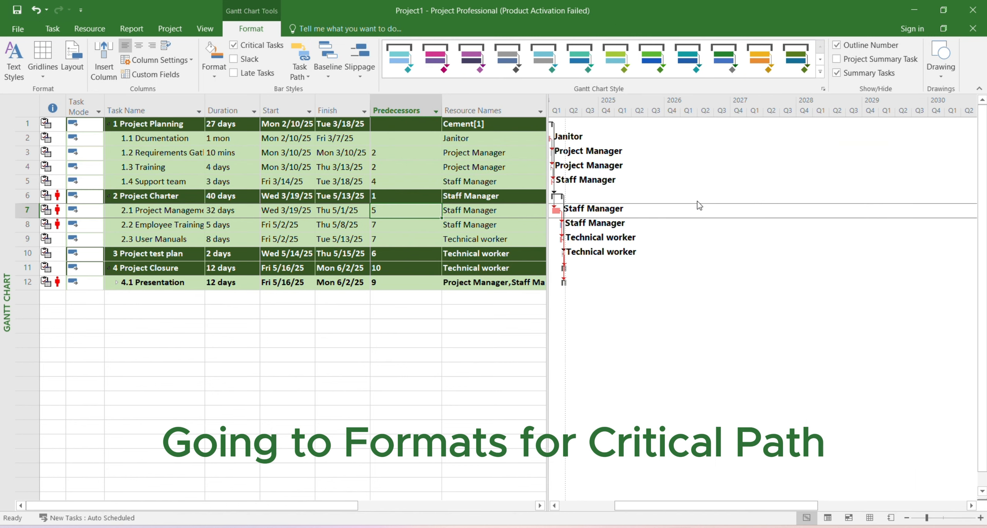
scroll(626, 264, up, 3)
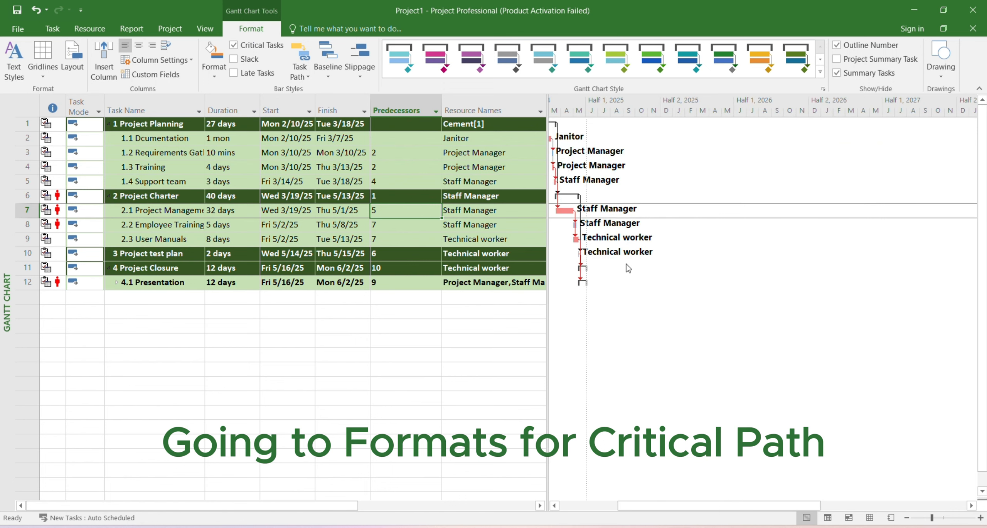
scroll(627, 264, up, 1)
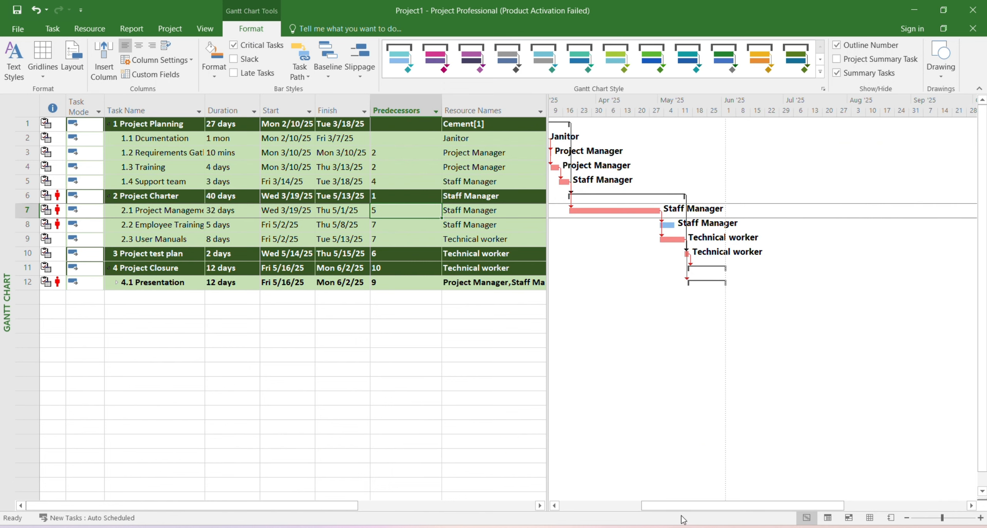
drag(686, 510, 623, 518)
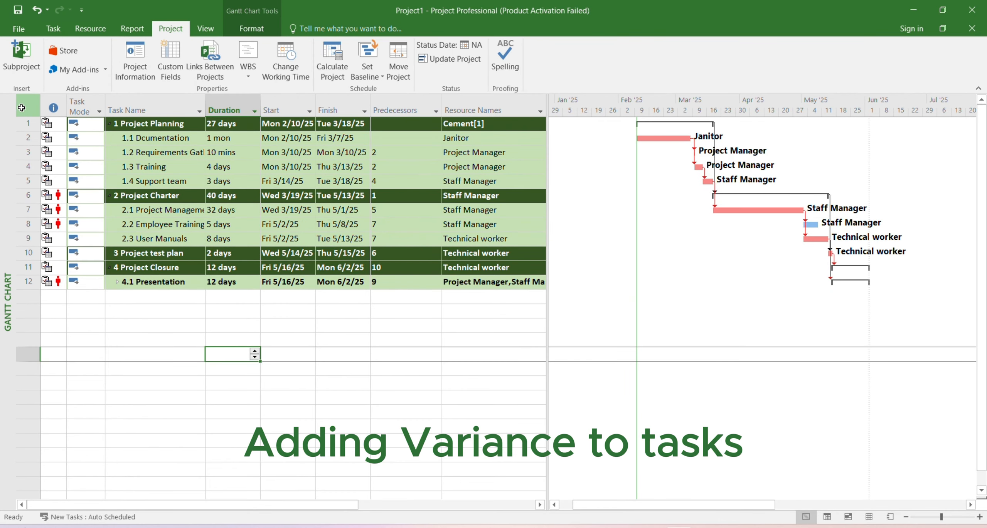
Switch the task table to Variance and set the baseline for the entire project
right_click(22, 108)
click(67, 240)
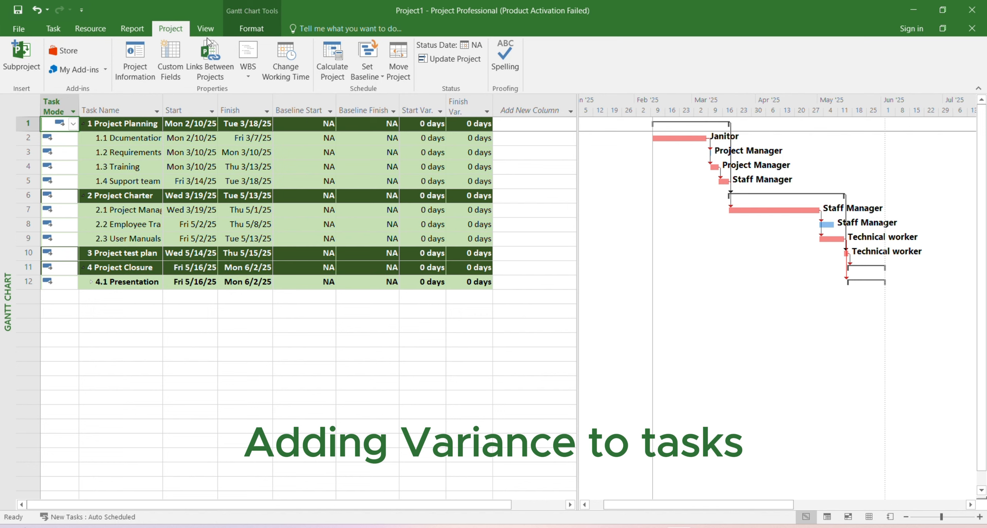
click(365, 77)
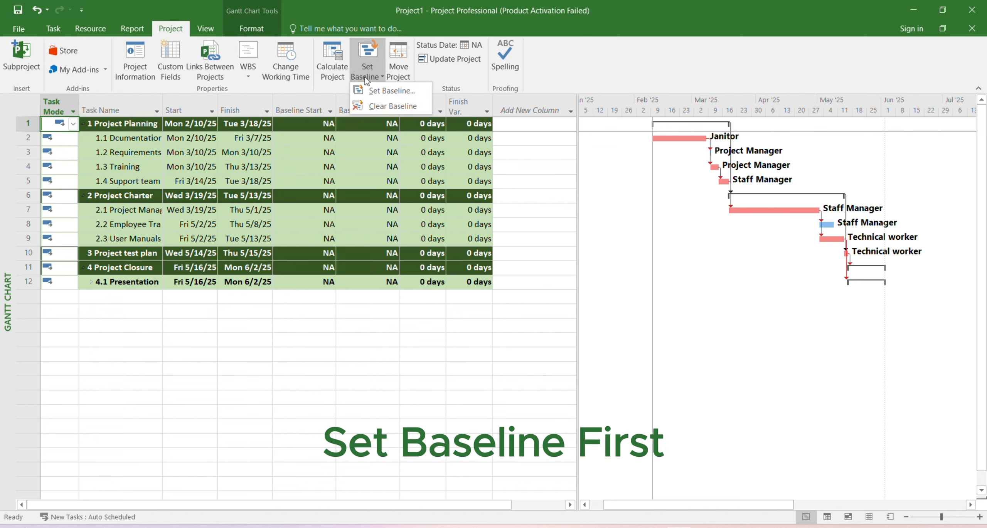
click(370, 89)
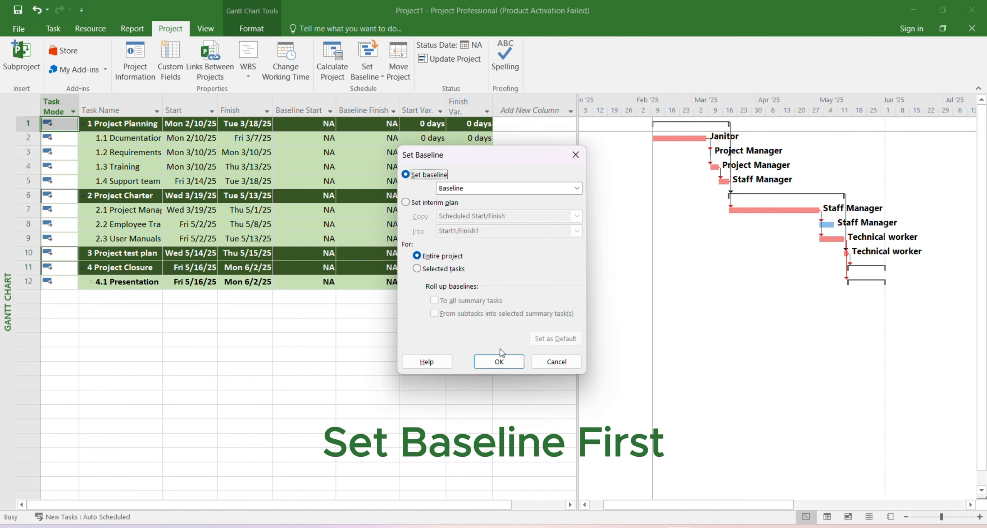
click(501, 361)
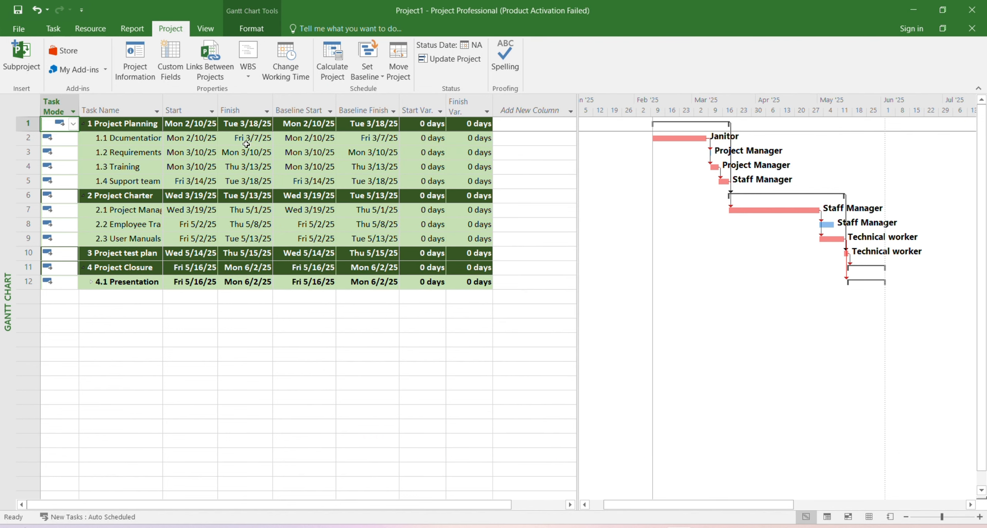
Change the finish date of subtask 1.2 Requirements to March 12, 2025
click(264, 154)
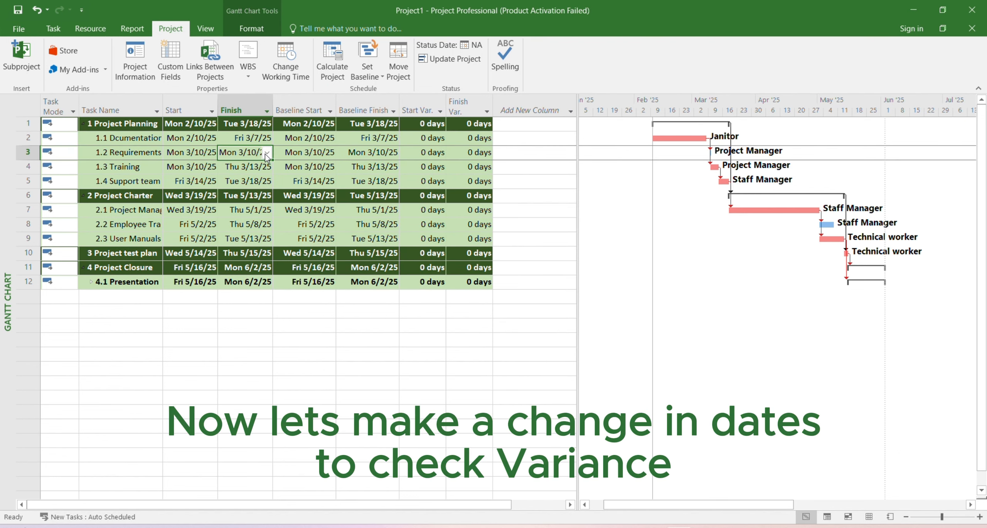
click(268, 153)
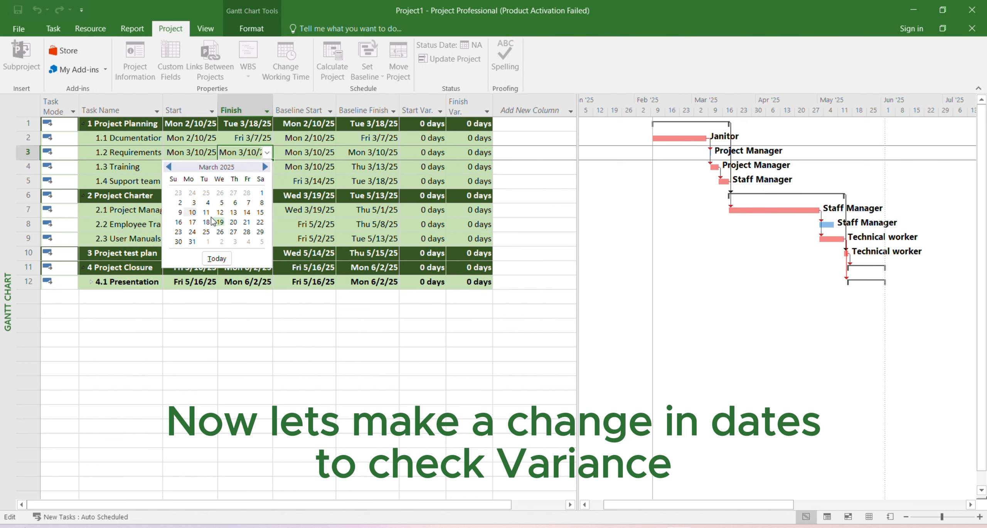
click(223, 212)
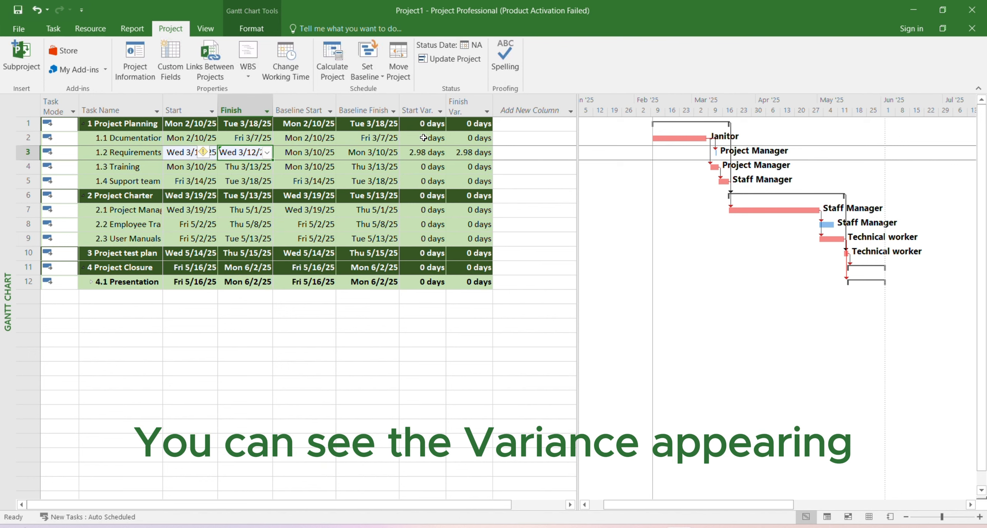
Change the finish date of subtask 2.1 under Project Charter to May 15, 2025
click(249, 211)
click(267, 211)
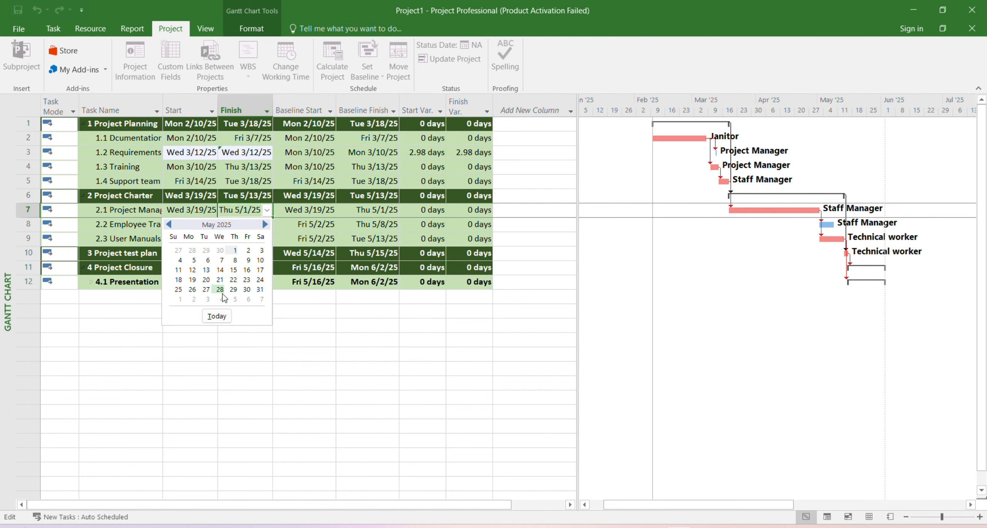
click(234, 270)
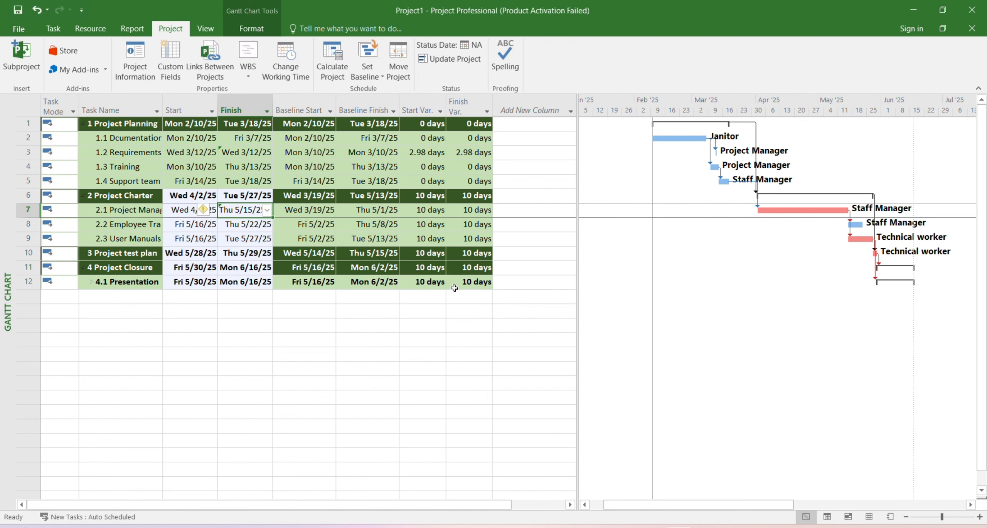
Switch the task table from Variance back to Entry
right_click(25, 105)
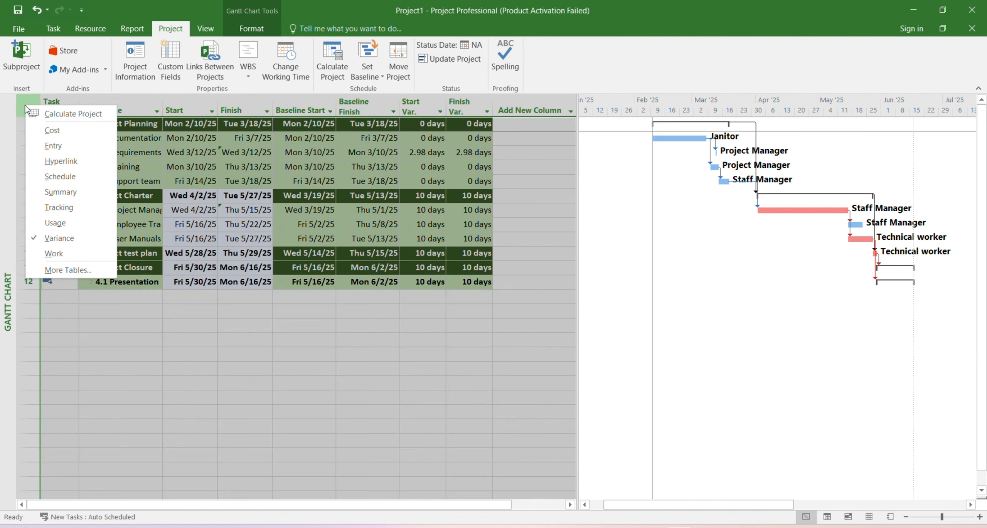
click(54, 146)
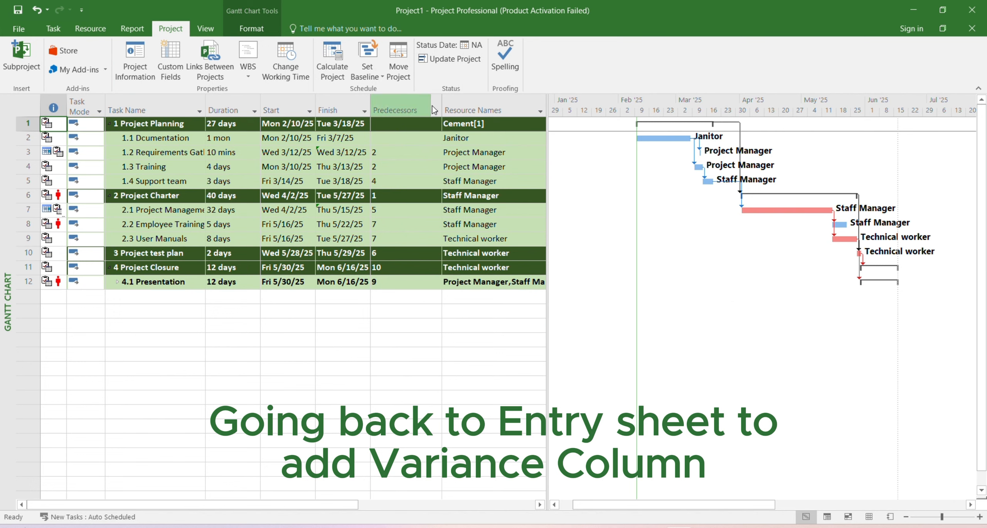
right_click(445, 106)
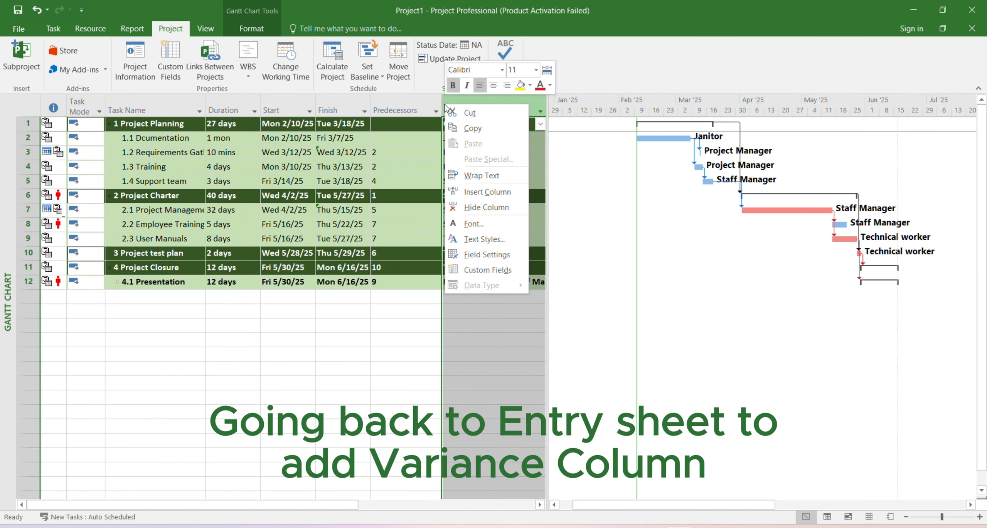
click(487, 191)
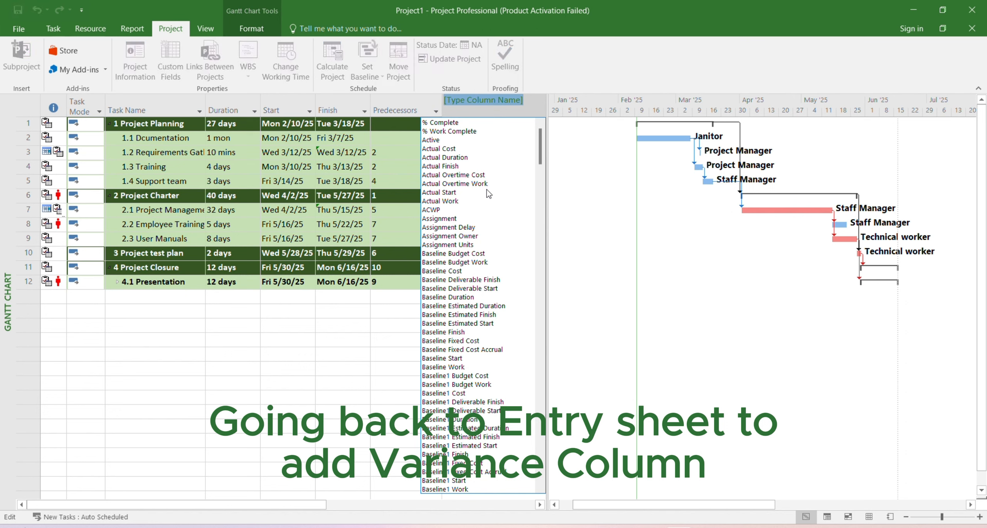
text(VAR)
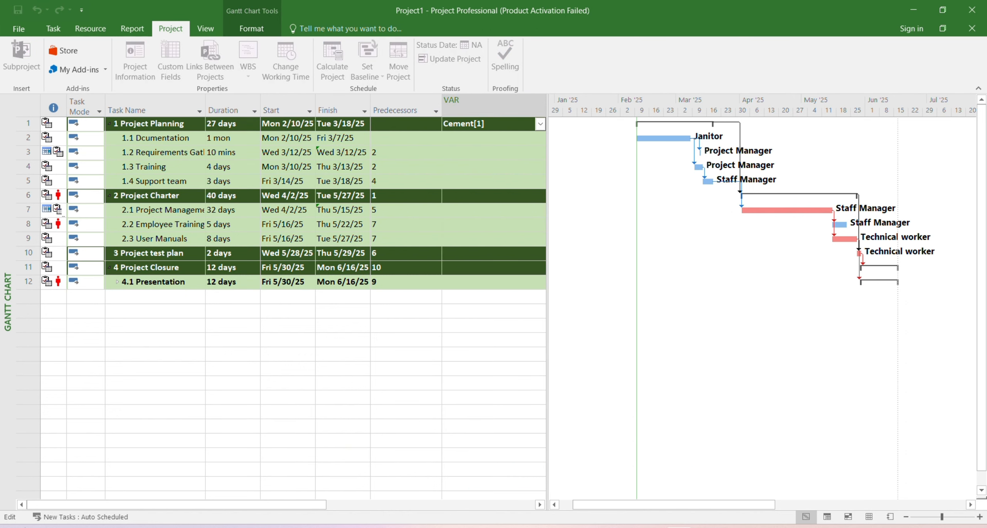
text(IAN)
key(BackSpace)
key(BackSpace)
key(BackSpace)
key(BackSpace)
key(BackSpace)
text(va)
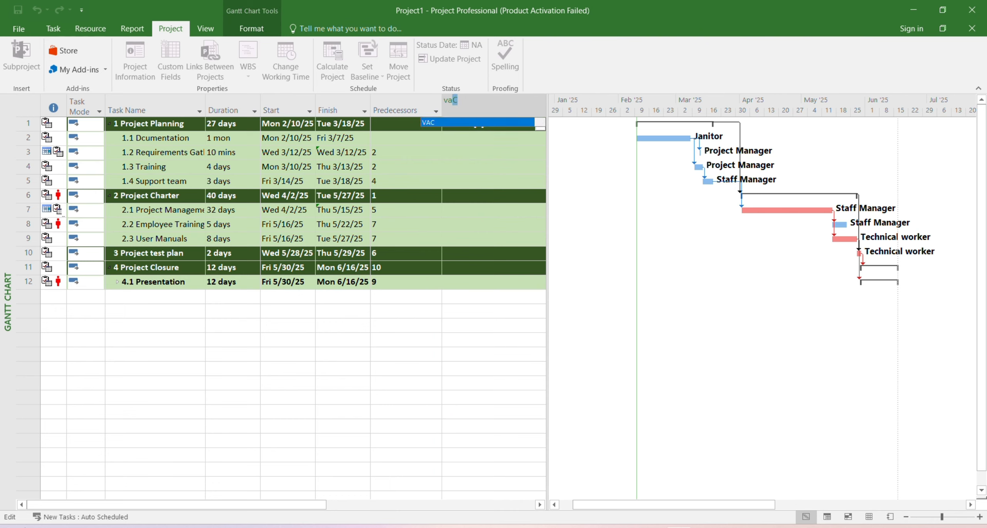
text(r)
key(Return)
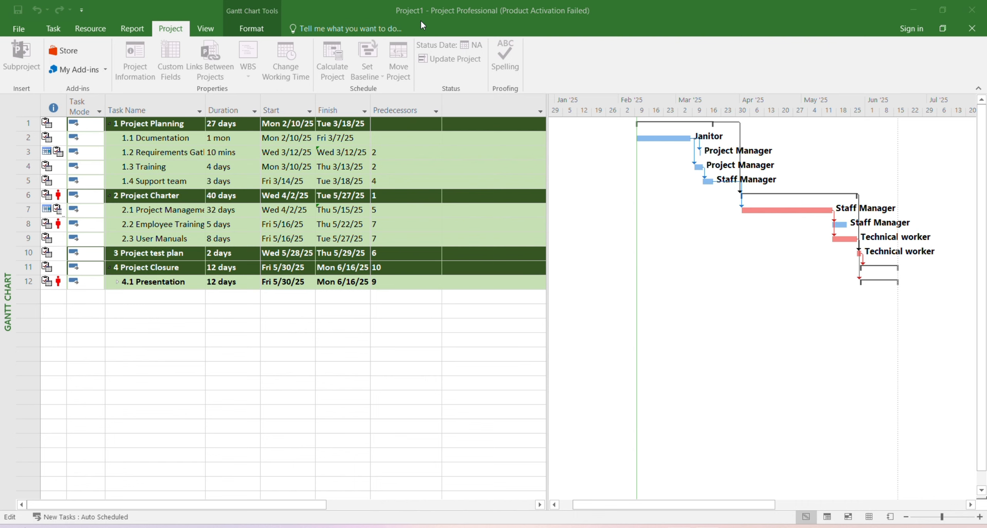
Insert a Start Variance column in the Entry table directly before Resource Names
right_click(468, 110)
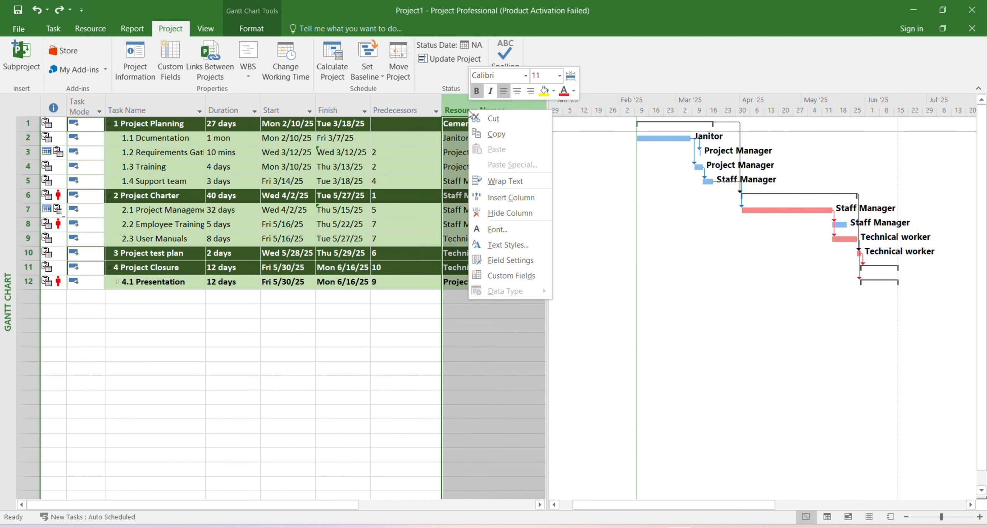
click(508, 202)
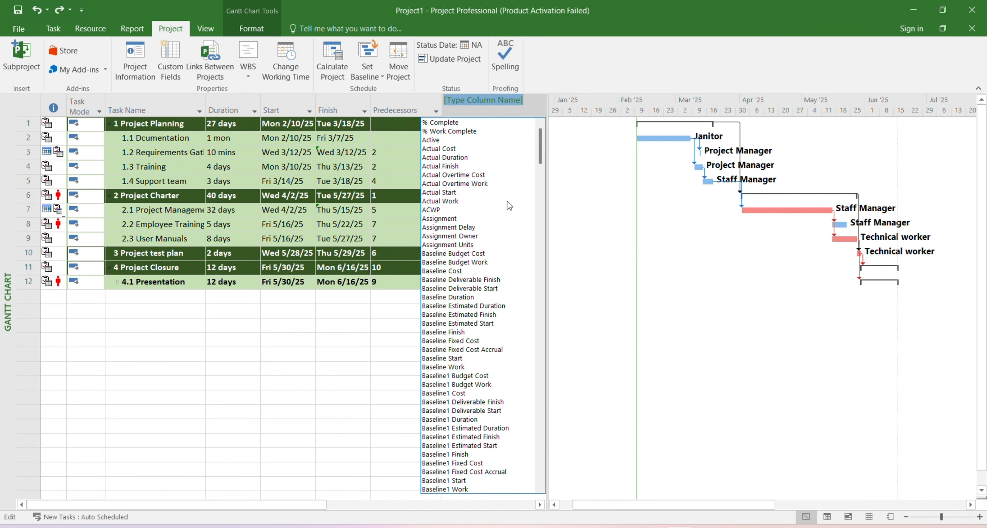
text(scheduled Duration)
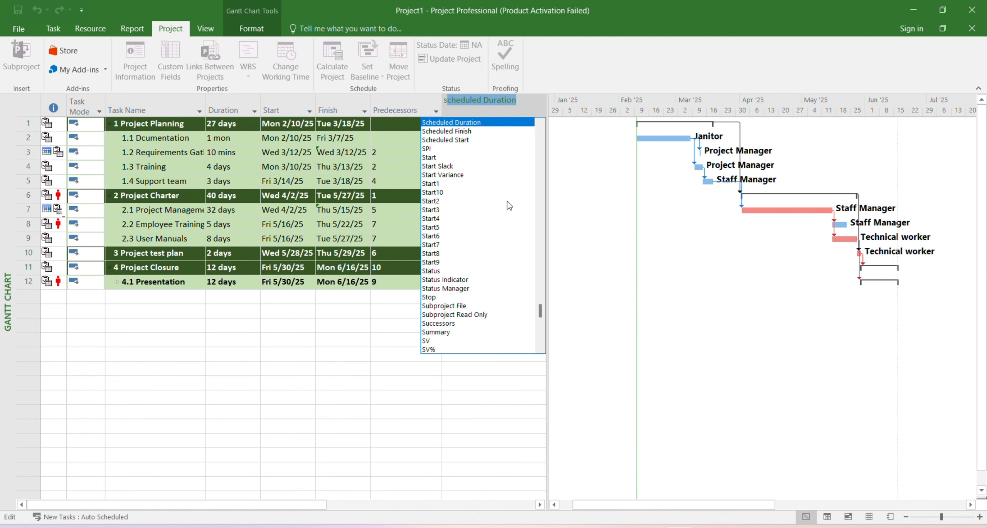
click(449, 175)
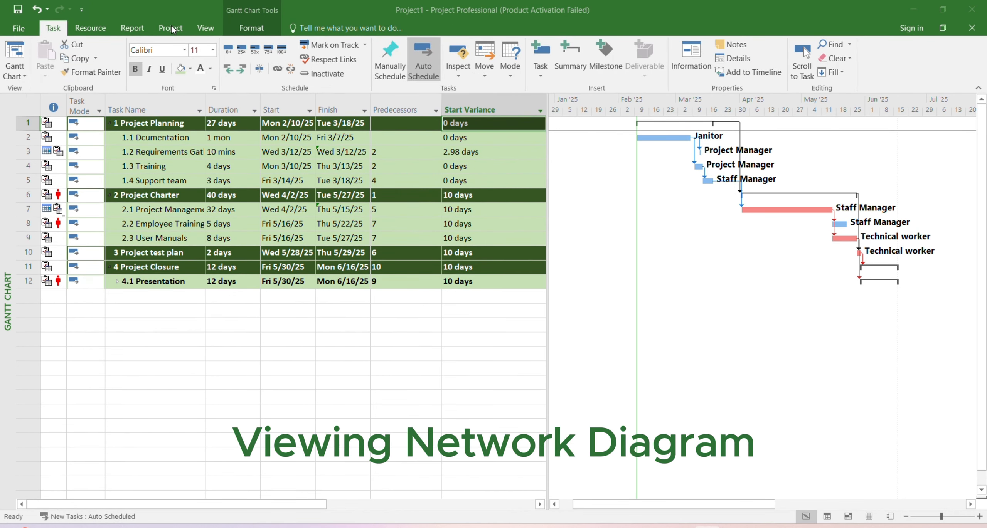
View the project as a Network Diagram and return to the Gantt Chart view
click(206, 30)
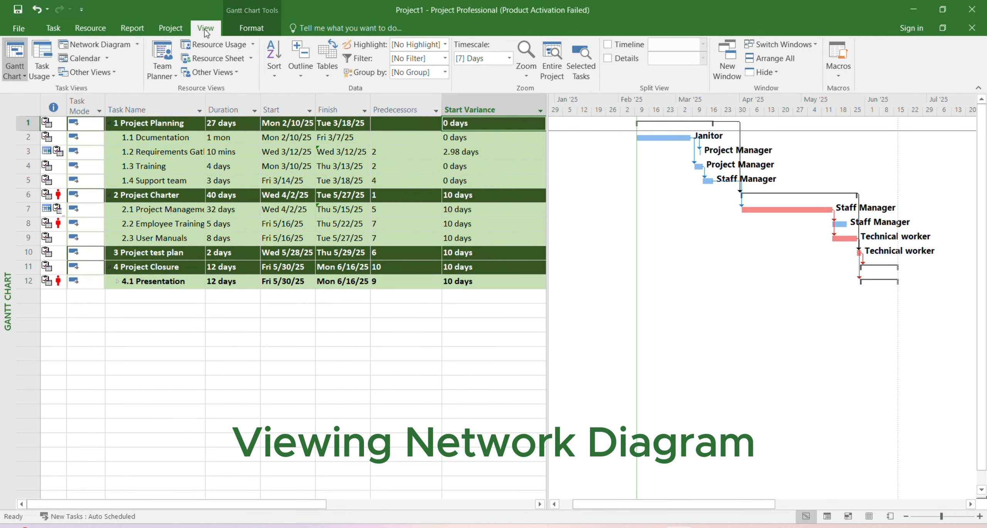
click(132, 46)
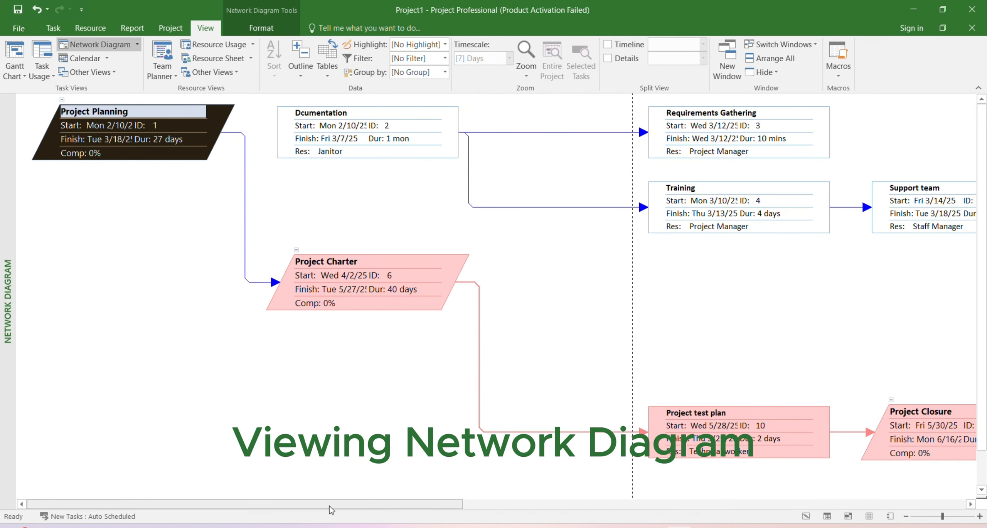
drag(329, 506, 288, 466)
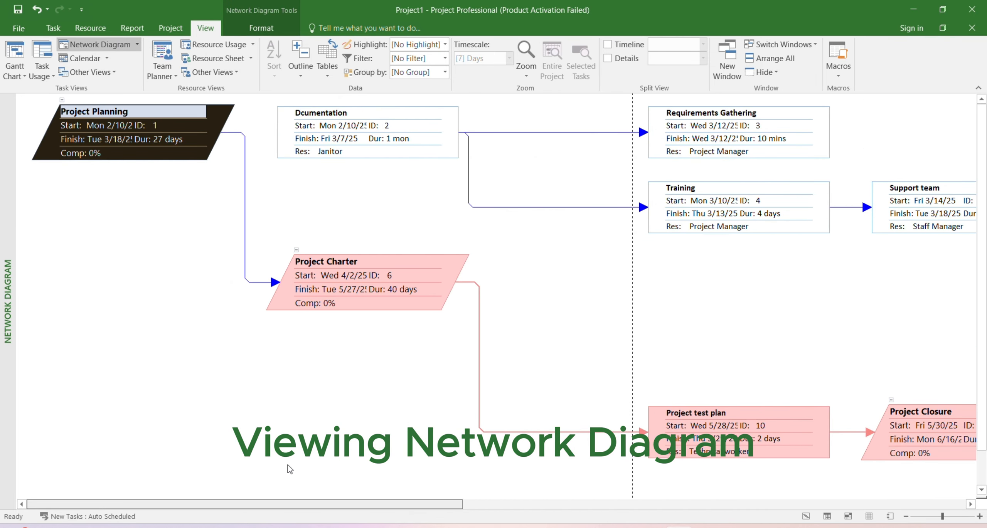
click(12, 66)
click(16, 58)
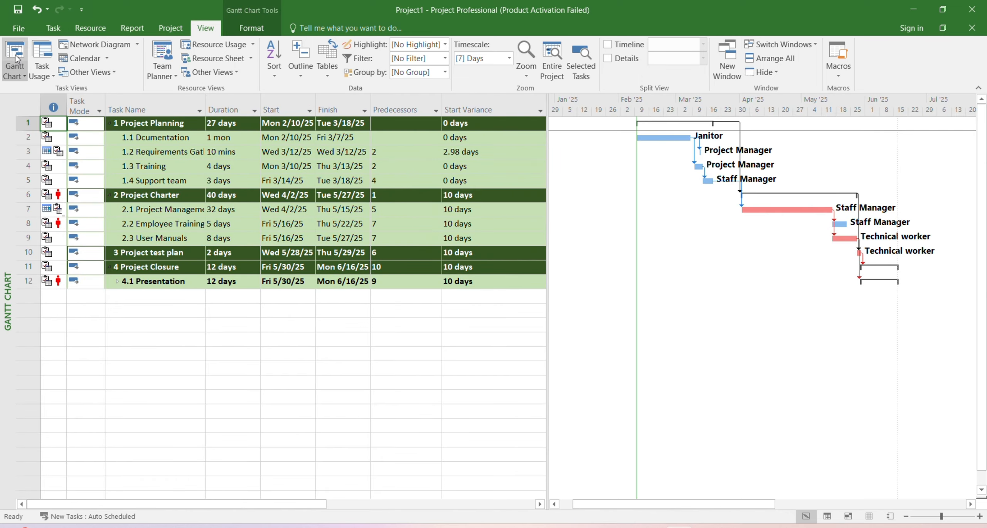
View the Cash Flow cost report for the project and return to the Gantt Chart view
click(142, 29)
click(164, 69)
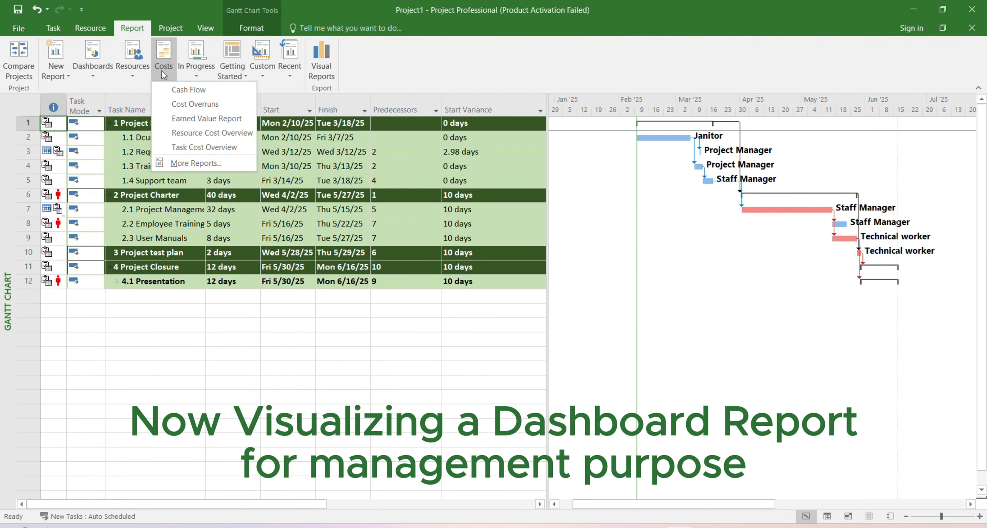
click(205, 93)
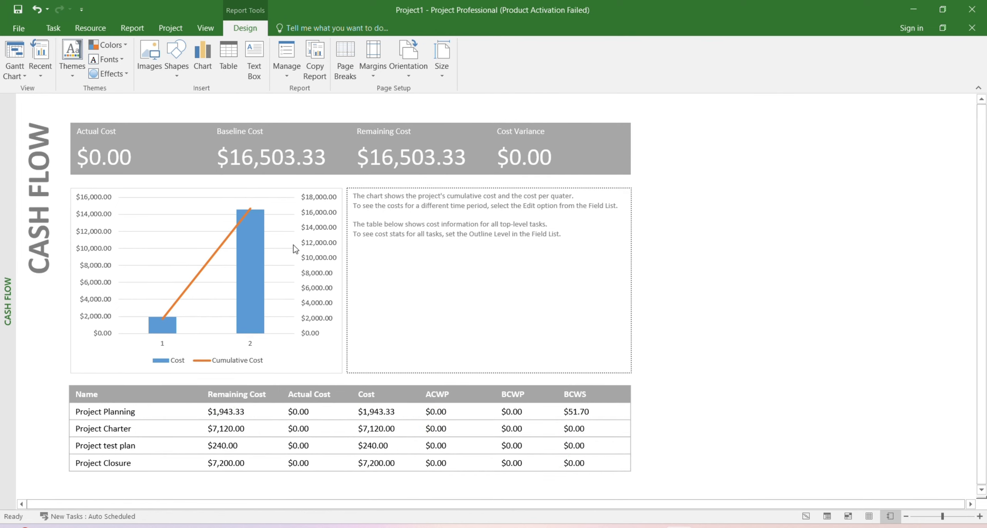
click(15, 51)
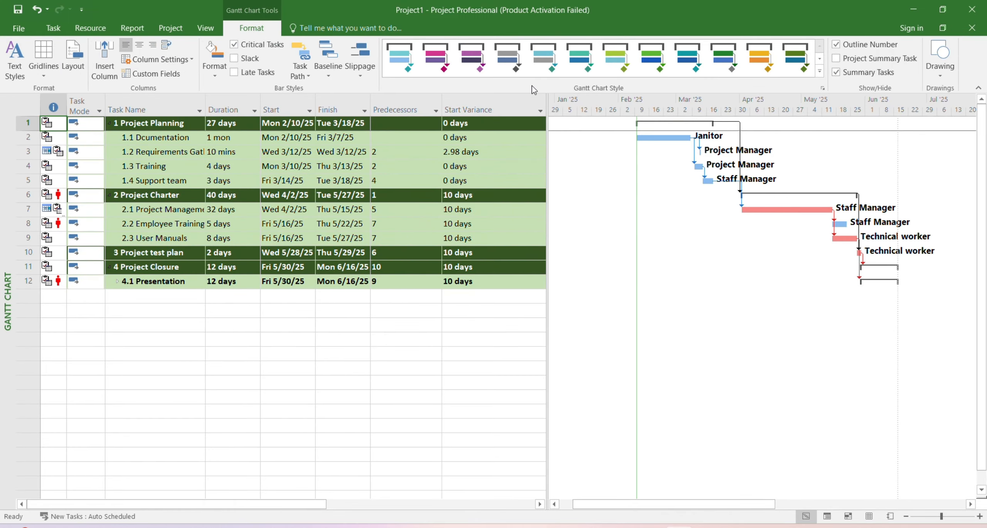